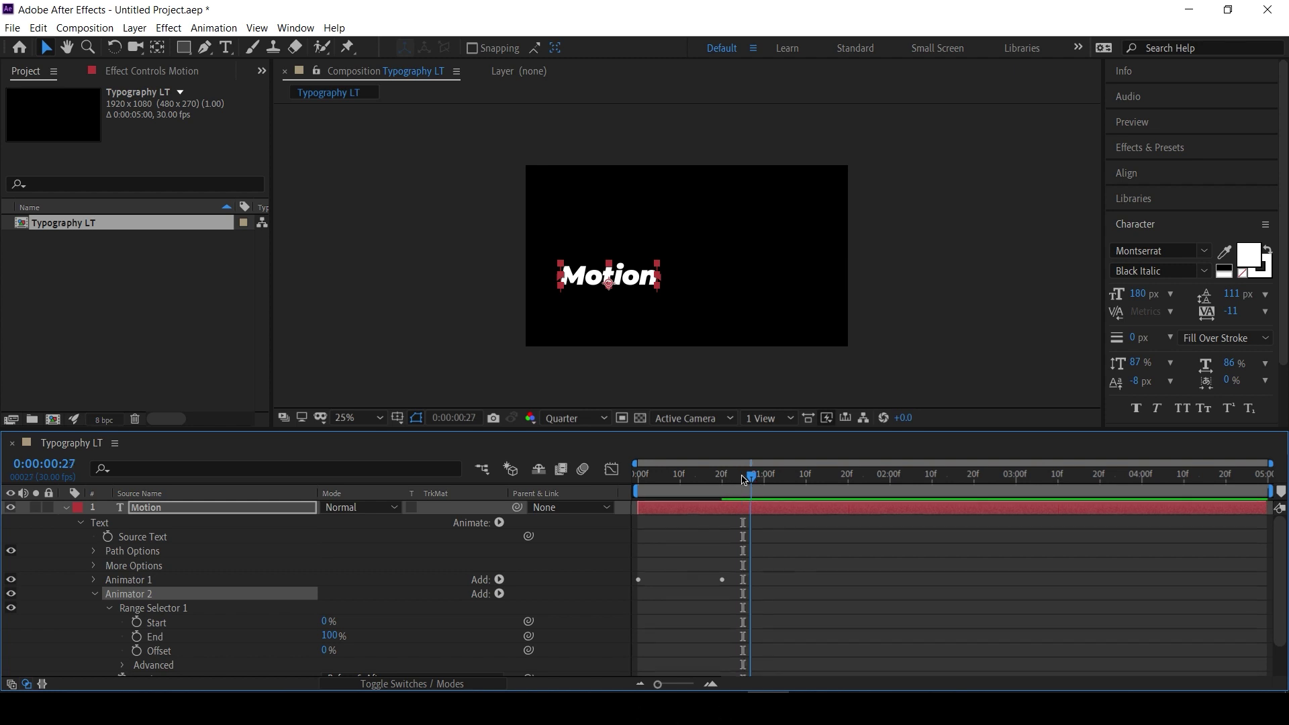
- Keyframe Animator 2's range selector Start from 0% at 0:00:00:20 to 100% at 0:00:01:10
drag(744, 479, 727, 478)
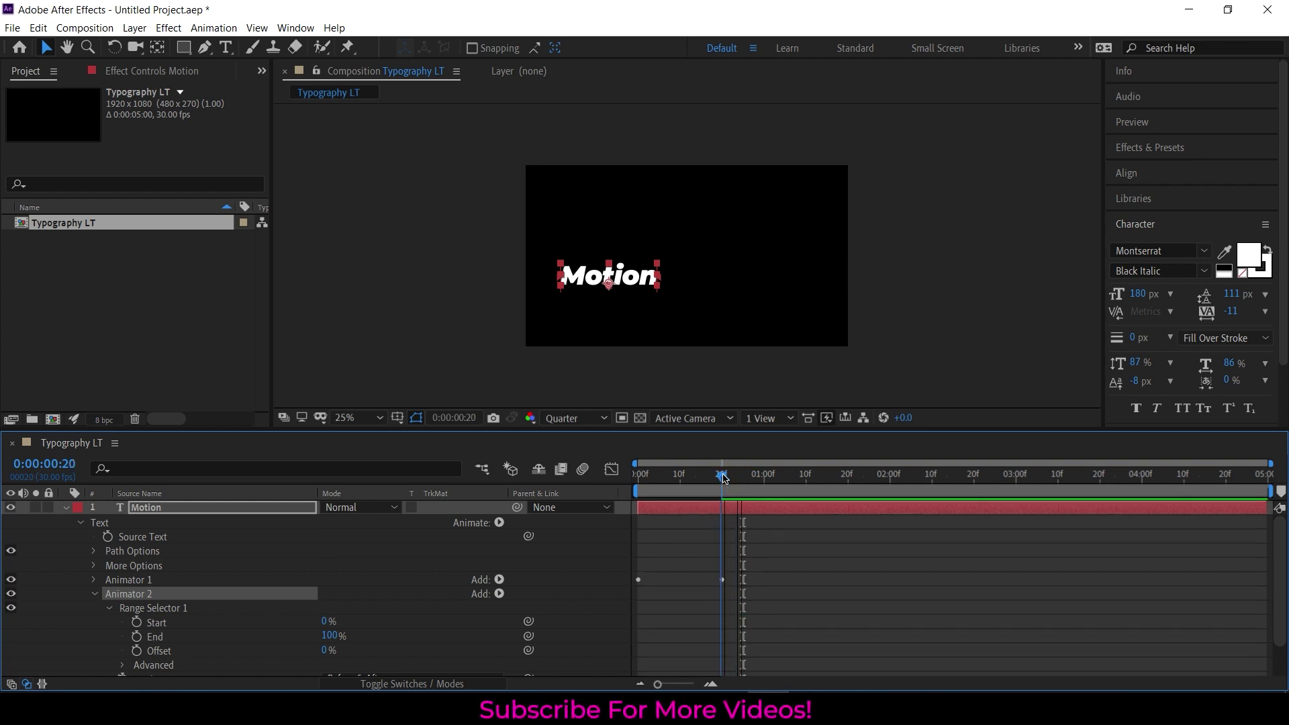
click(137, 622)
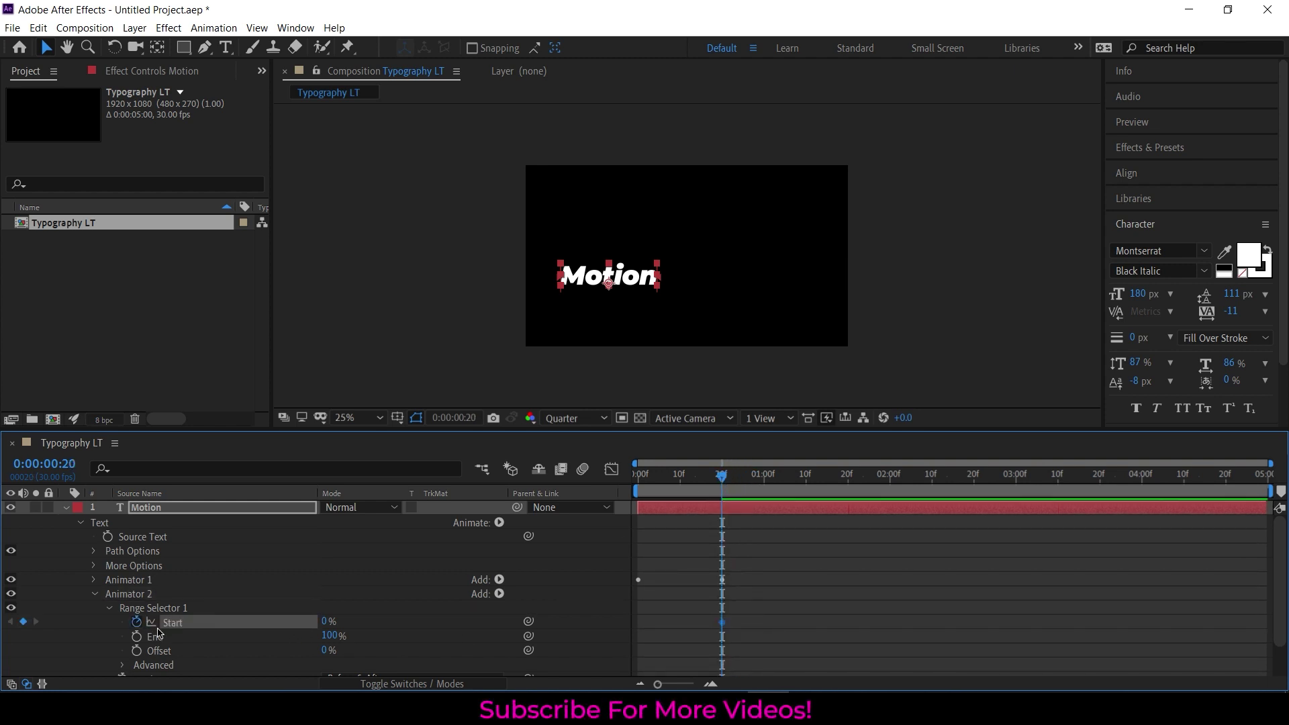
click(831, 478)
click(806, 478)
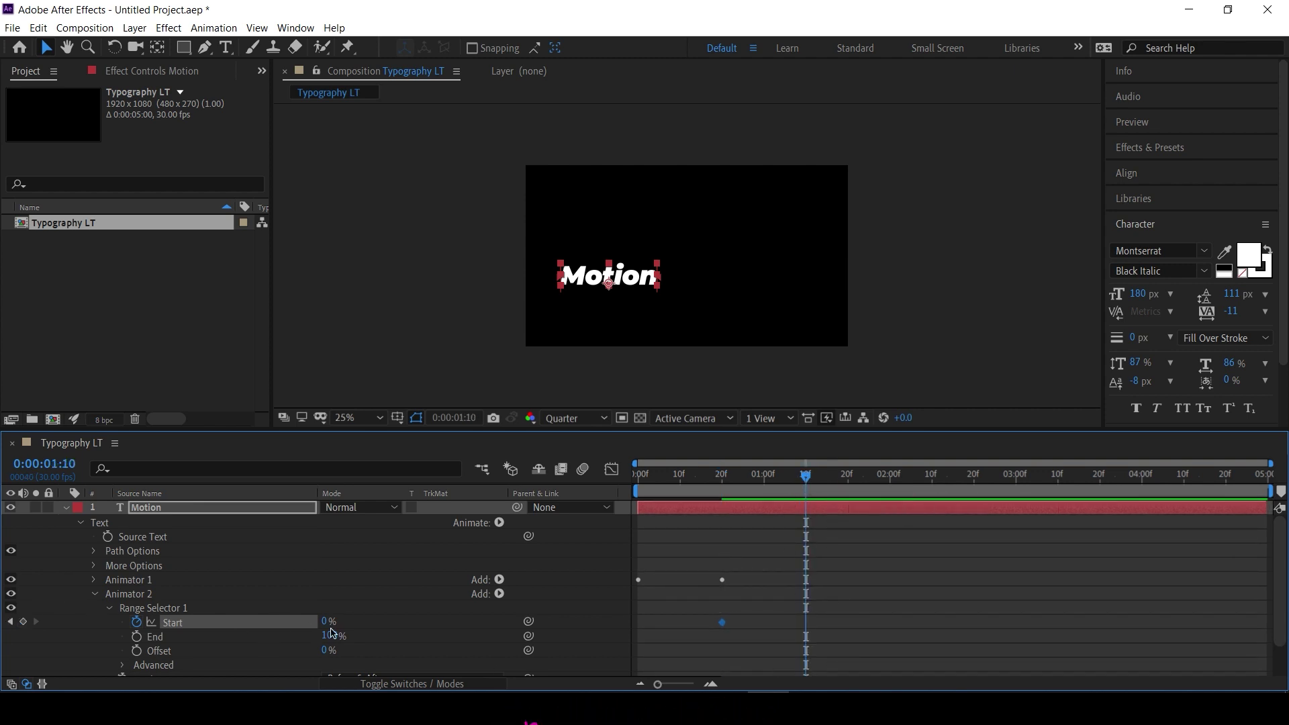
drag(323, 622, 719, 620)
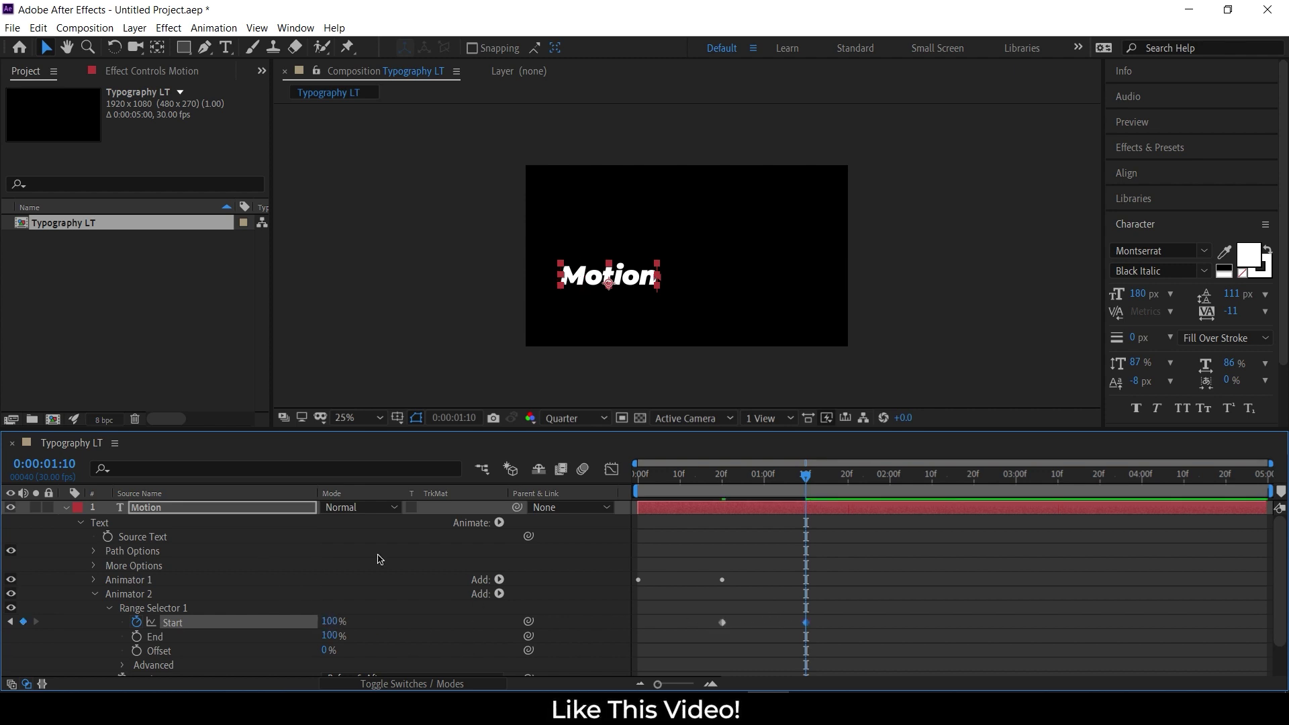
- Apply Easy Ease to both of Animator 2's Start keyframes
drag(886, 616, 668, 649)
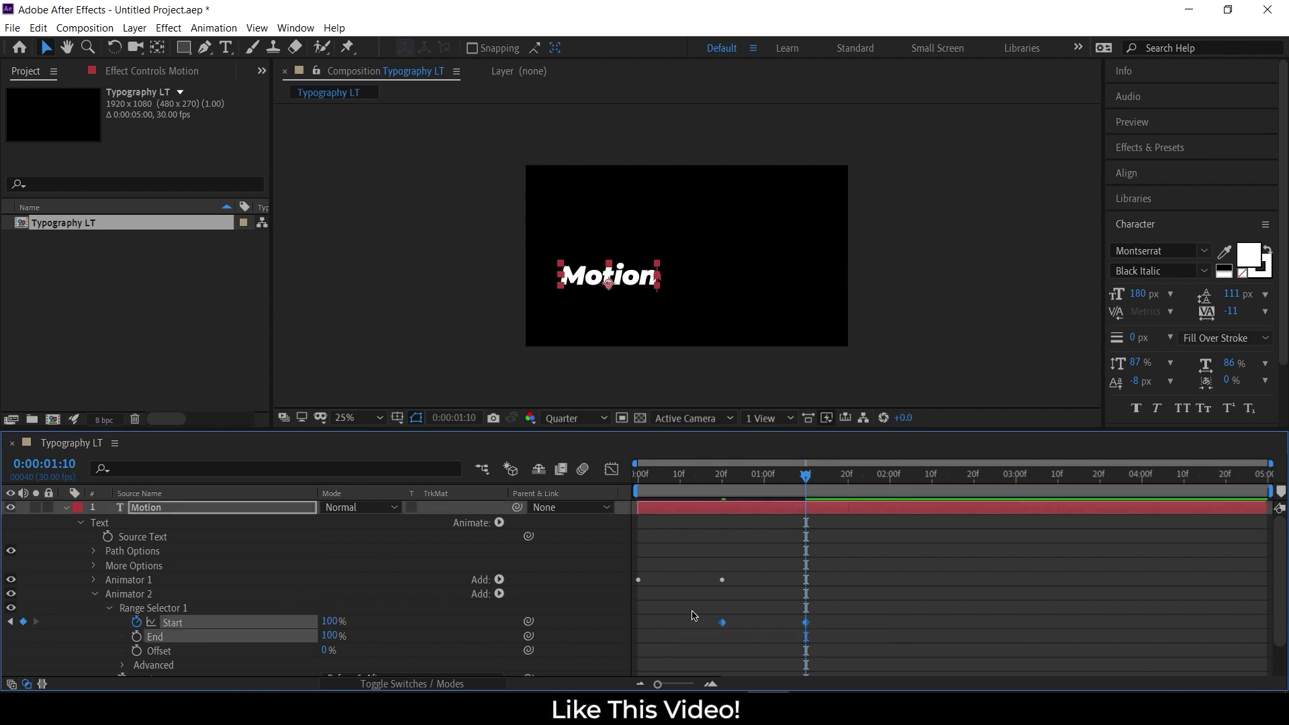
click(611, 471)
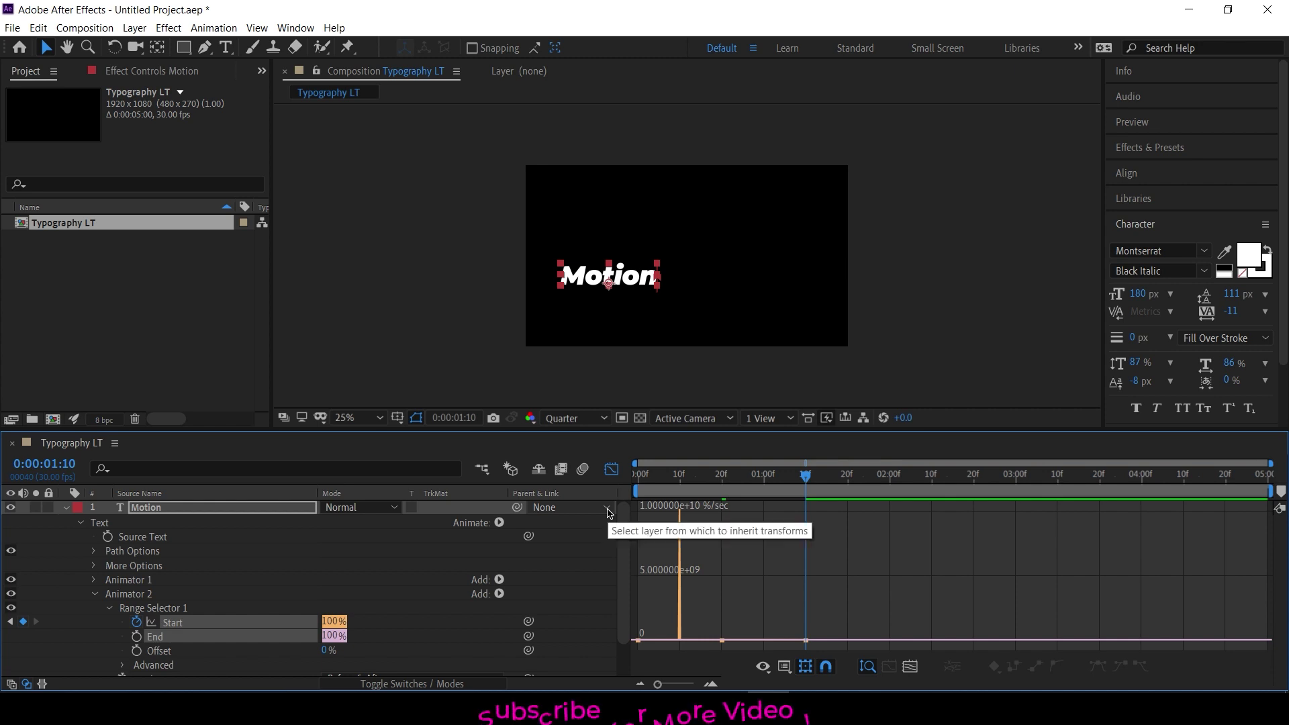
click(612, 469)
drag(814, 618, 668, 649)
right_click(807, 627)
mouse_move(927, 611)
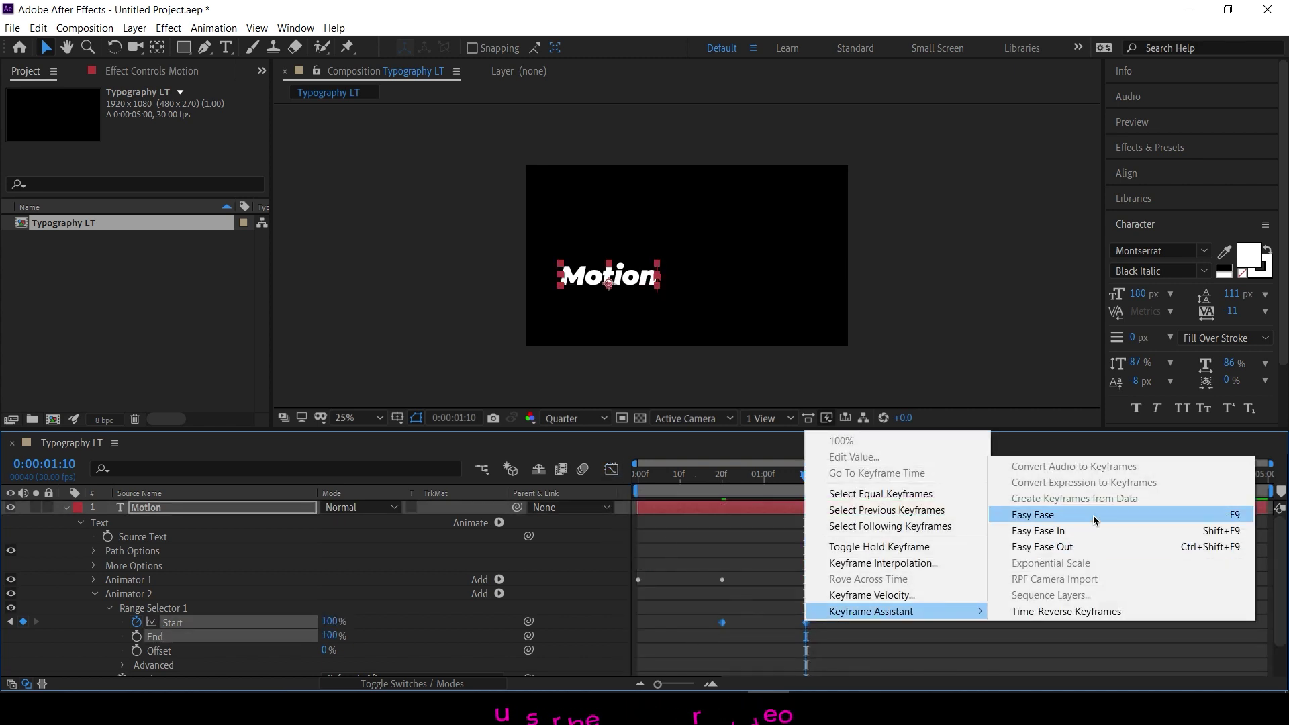
click(1053, 515)
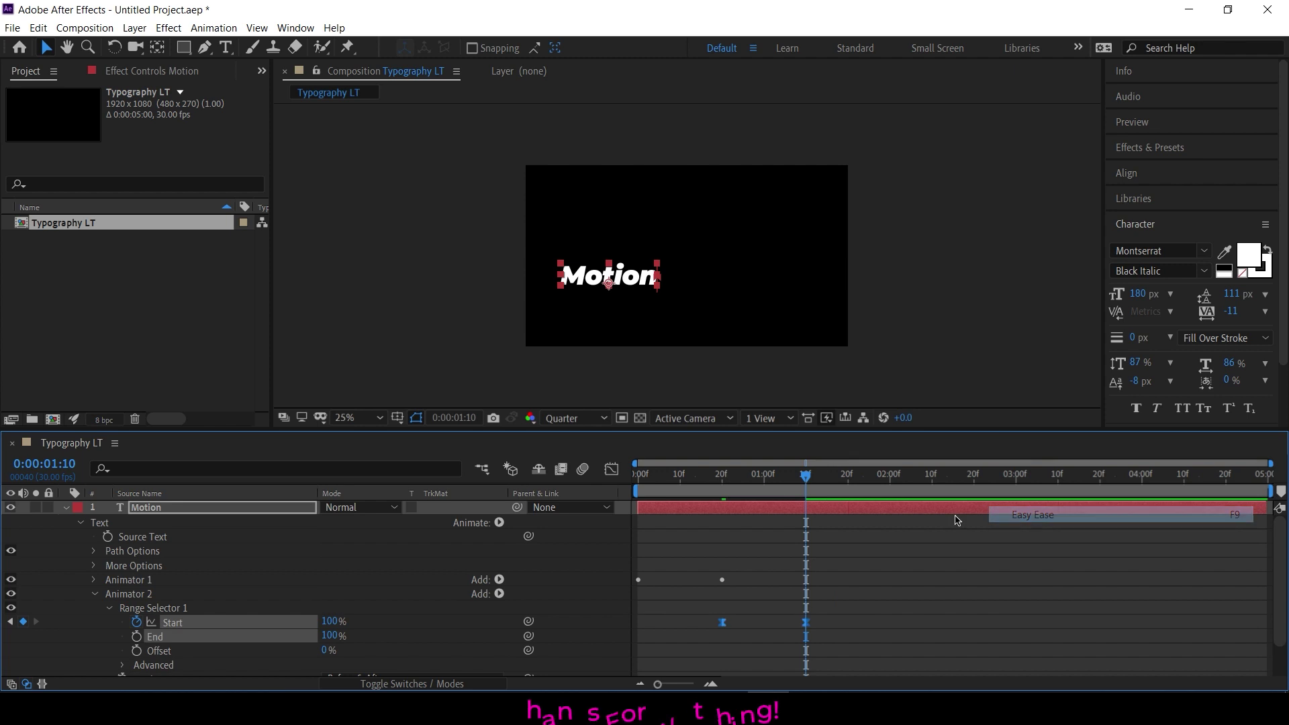
- Reshape the Start keyframes' speed curve into a sharp peak at 0:00:01:00 by pulling both easing handles to the midpoint
click(611, 470)
drag(844, 625, 790, 641)
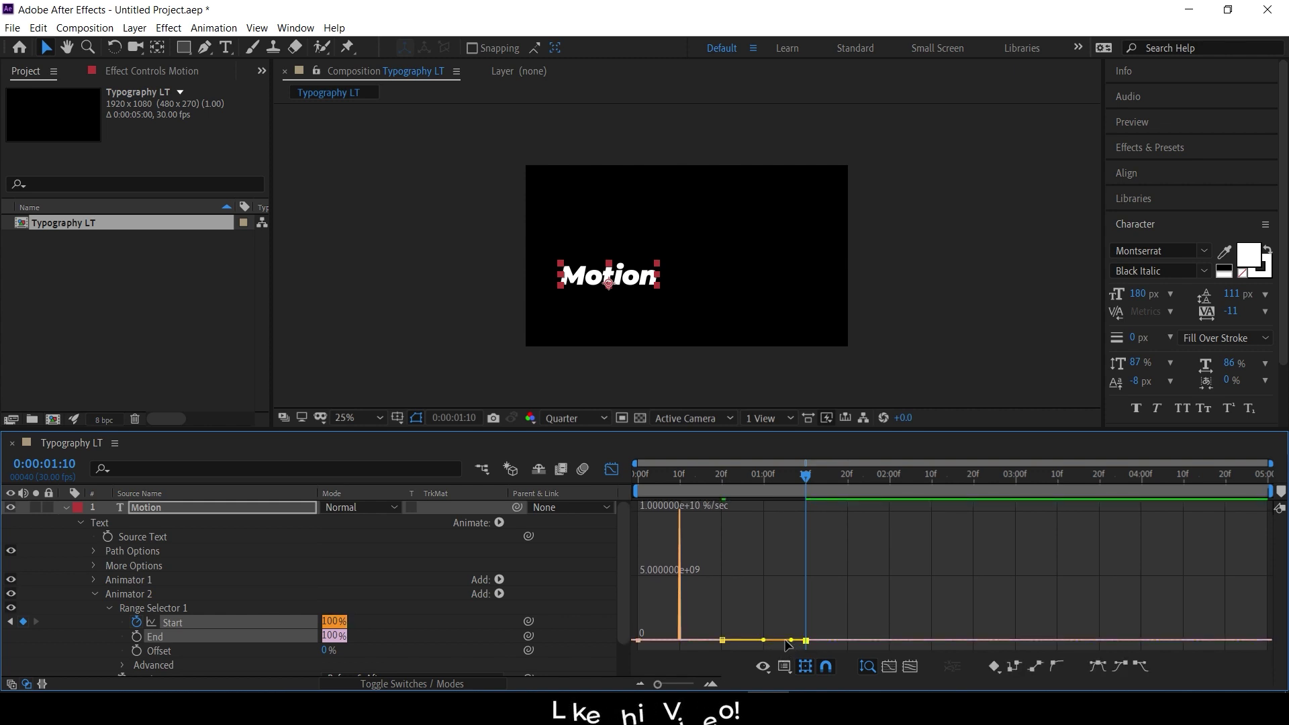
drag(788, 641, 763, 640)
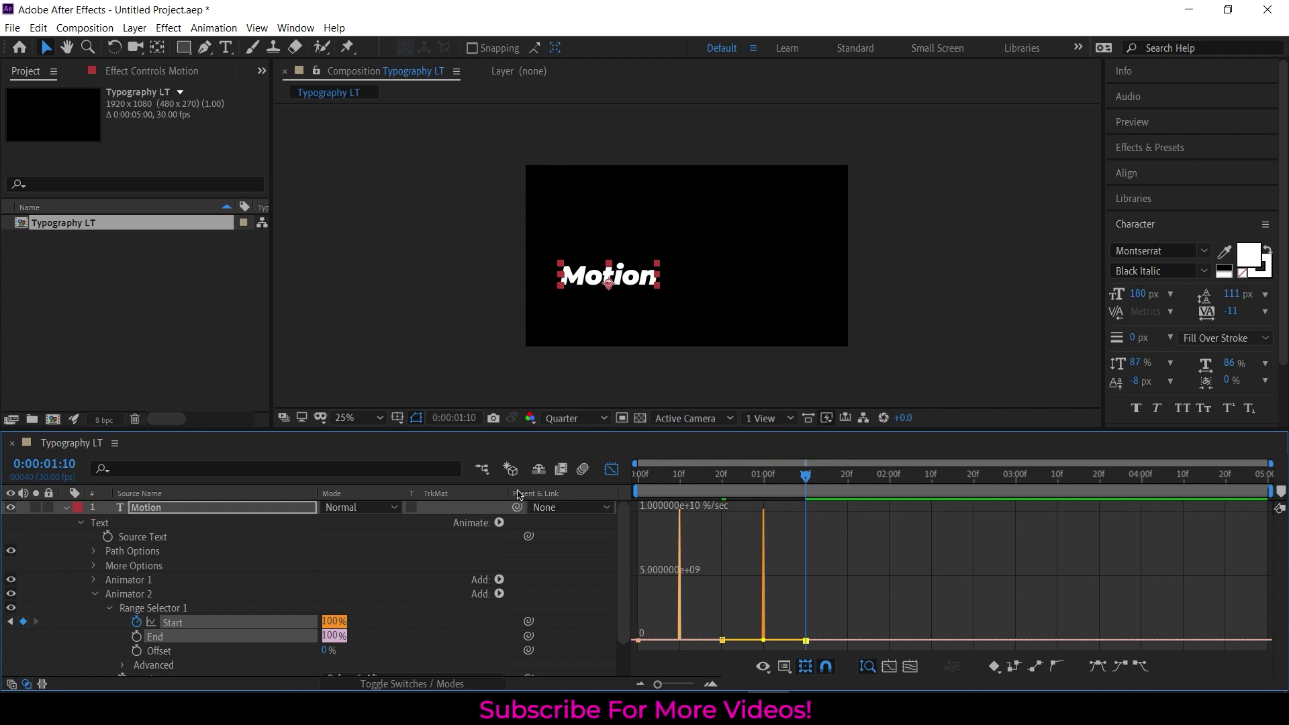
- Add a Position property to Animator 2, set it to 60, 0, and return from the graph to the keyframe view
click(143, 598)
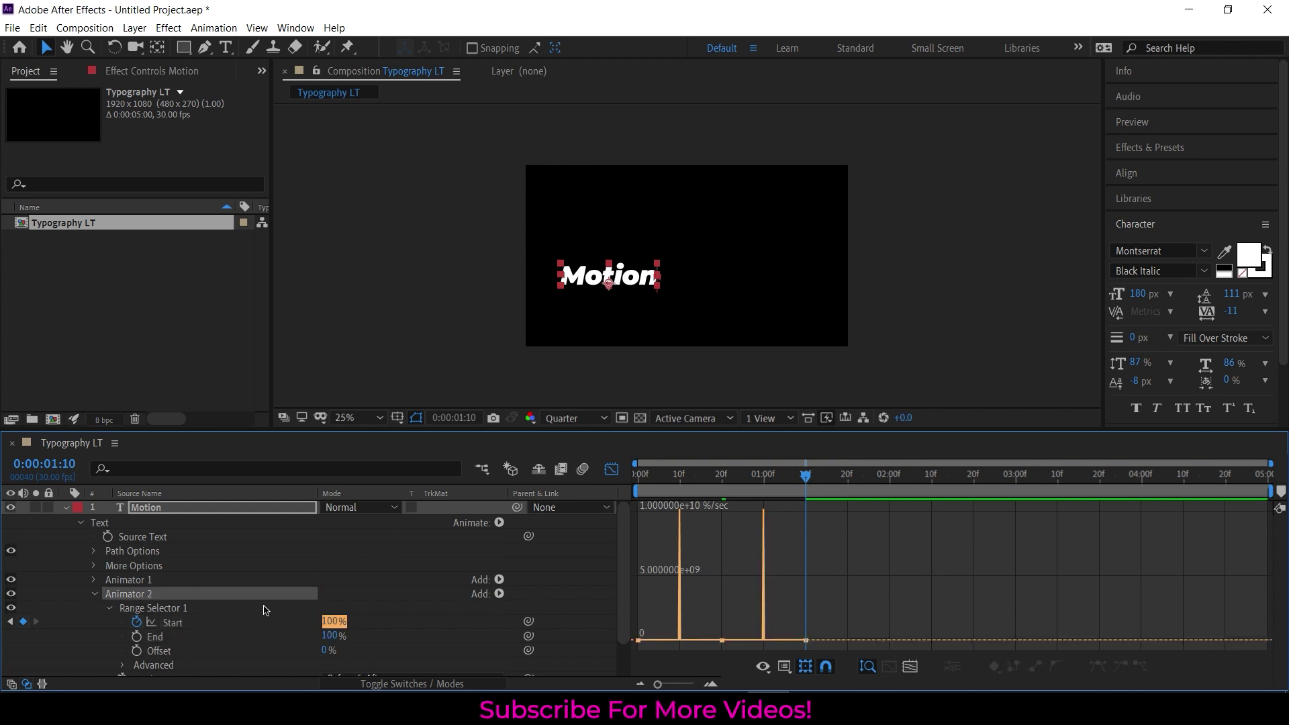
click(499, 595)
mouse_move(538, 598)
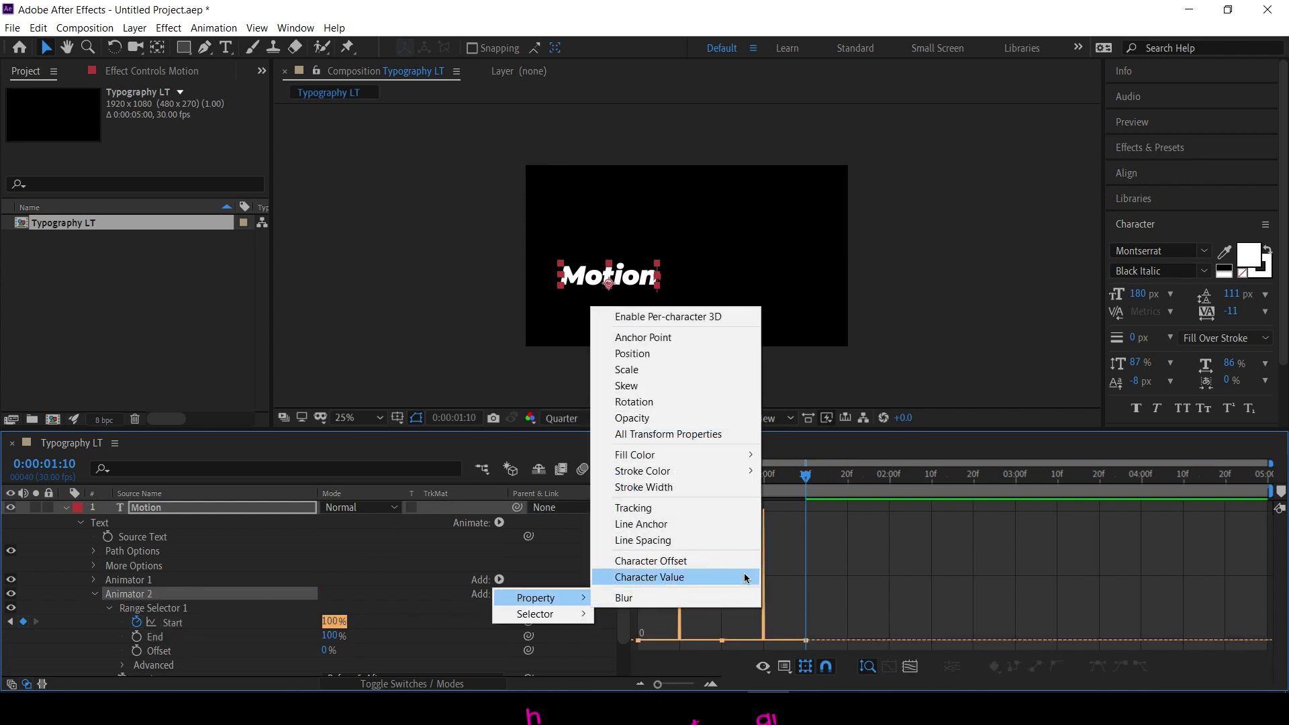
click(679, 356)
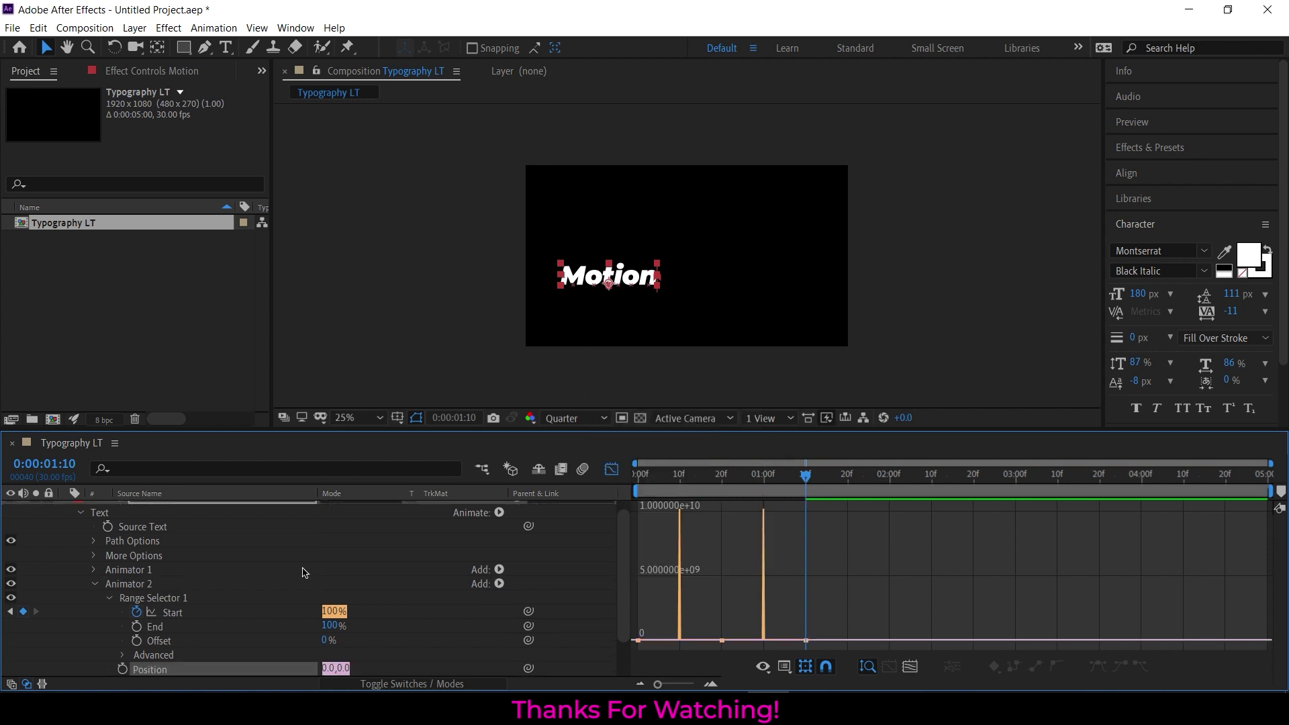
scroll(155, 671, down, 1)
click(330, 626)
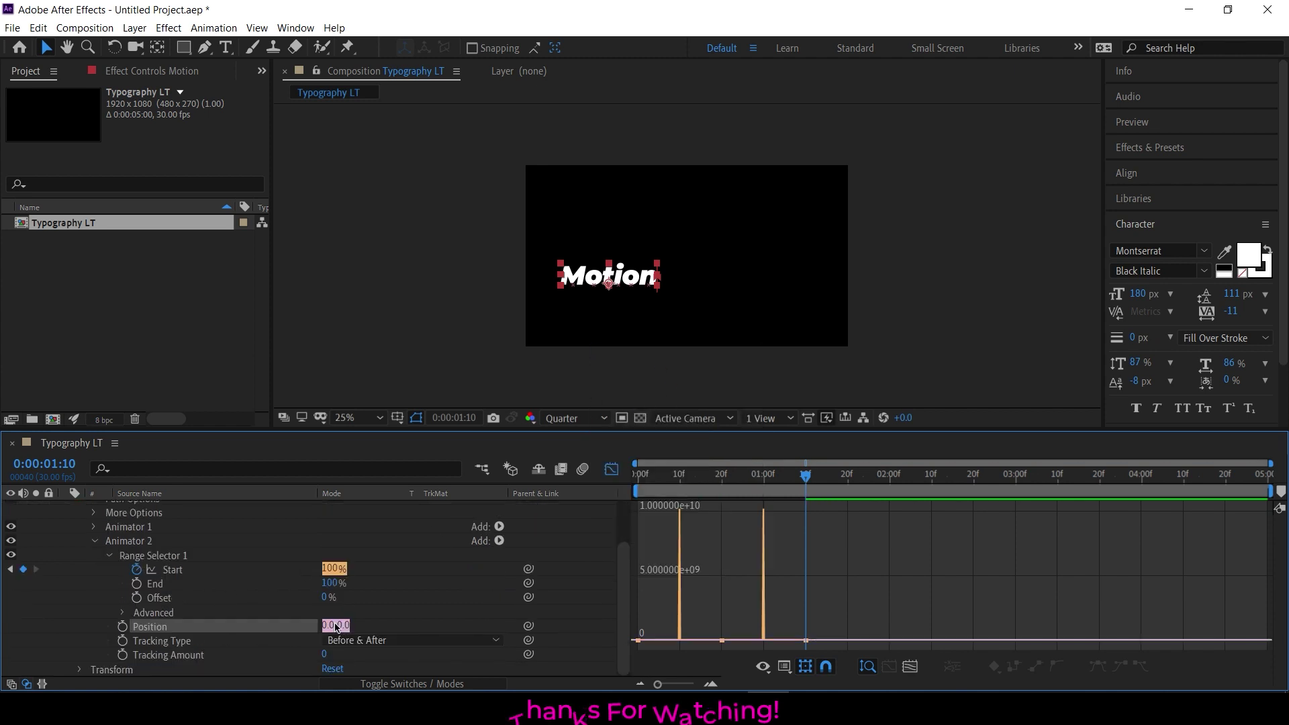
text(6)
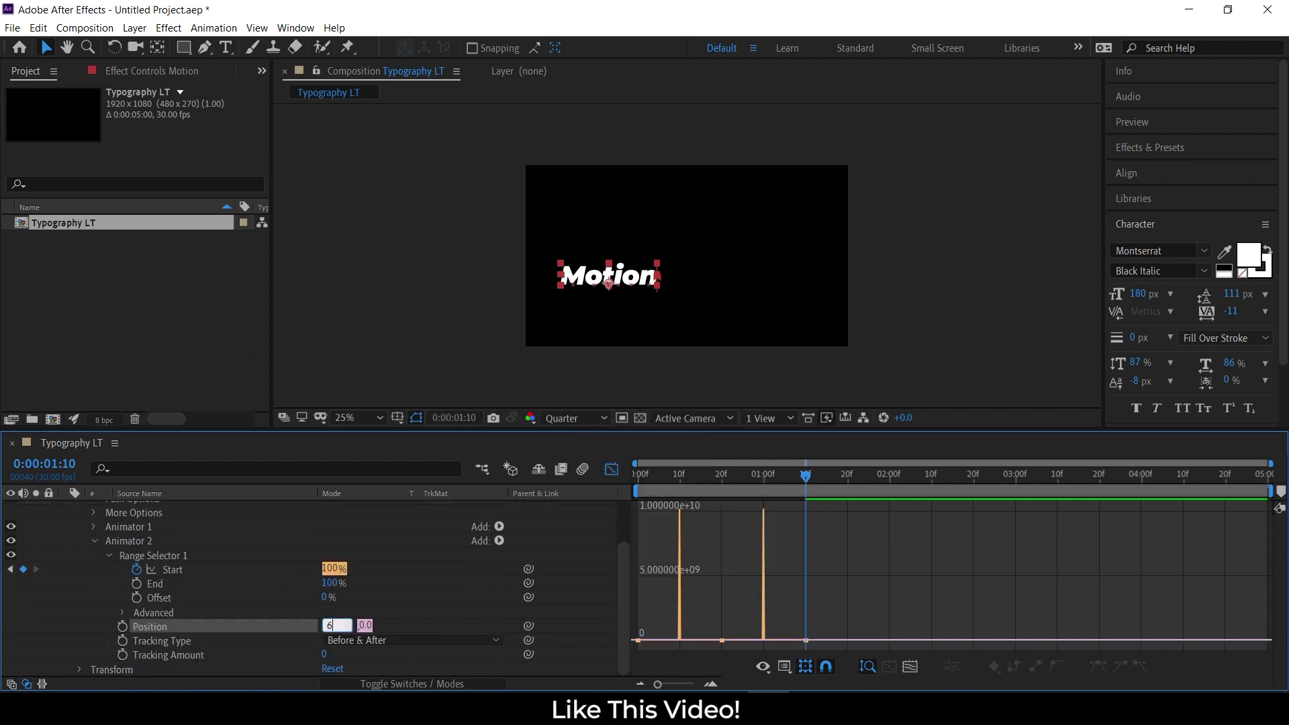
text(0)
click(349, 601)
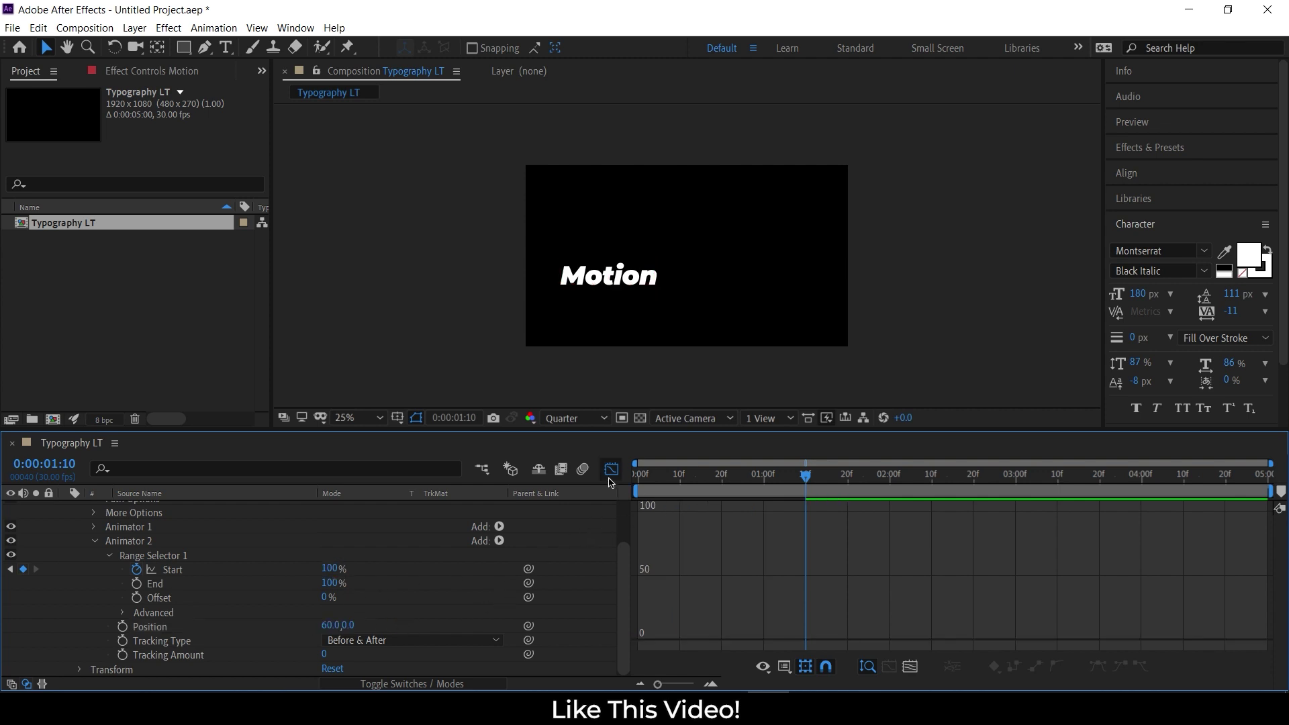
click(611, 470)
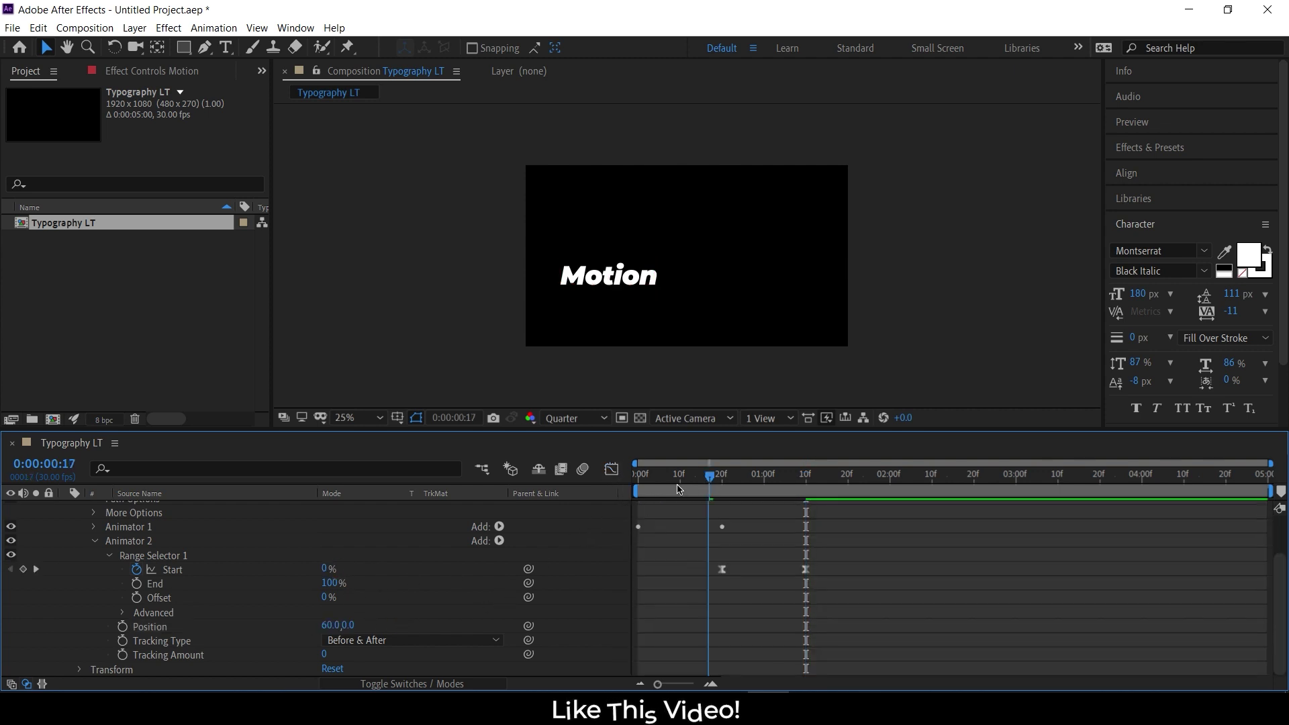
- Preview the animation from the first frame and duplicate the collapsed Motion text layer twice
key(Home)
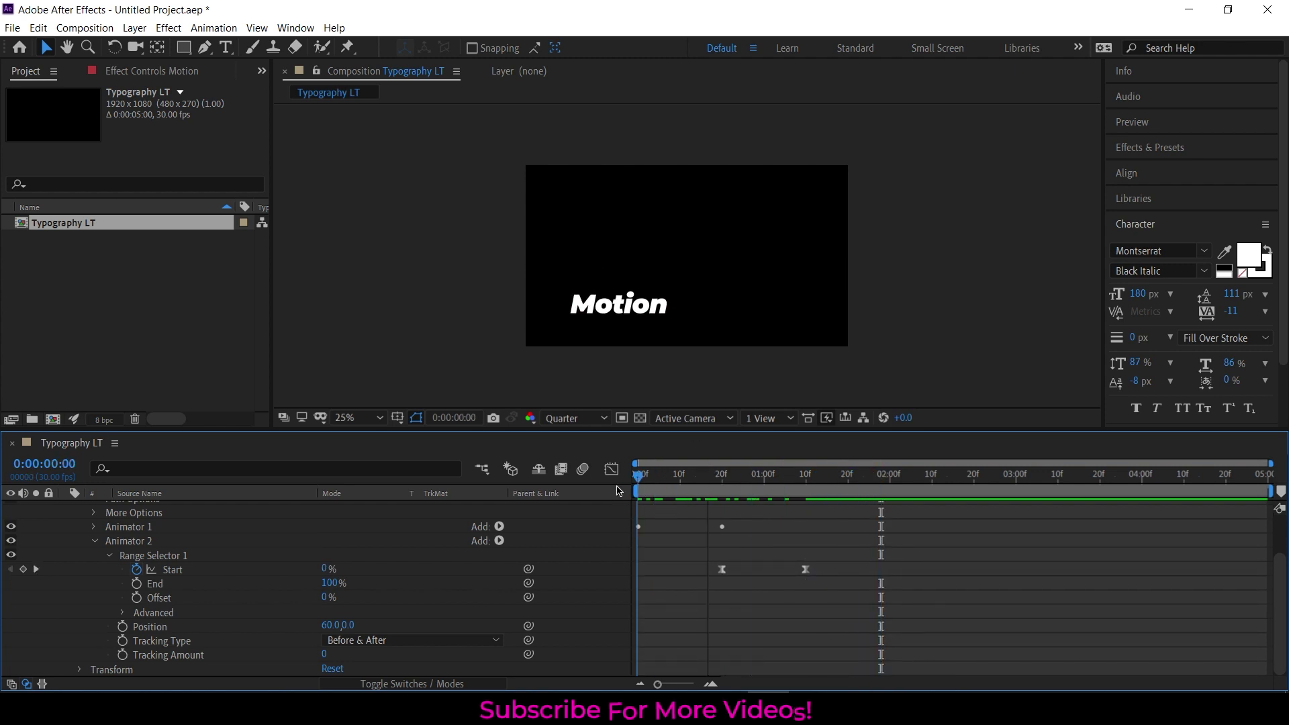
scroll(122, 614, up, 3)
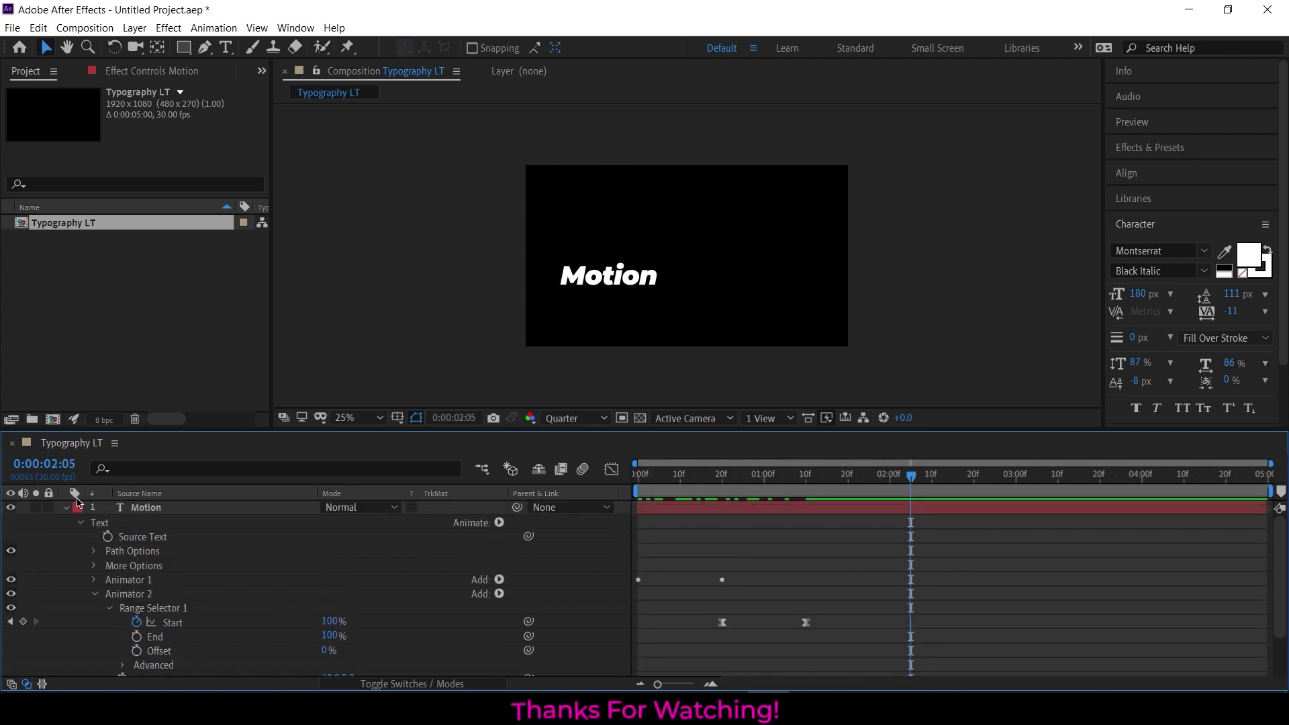
click(68, 510)
click(139, 511)
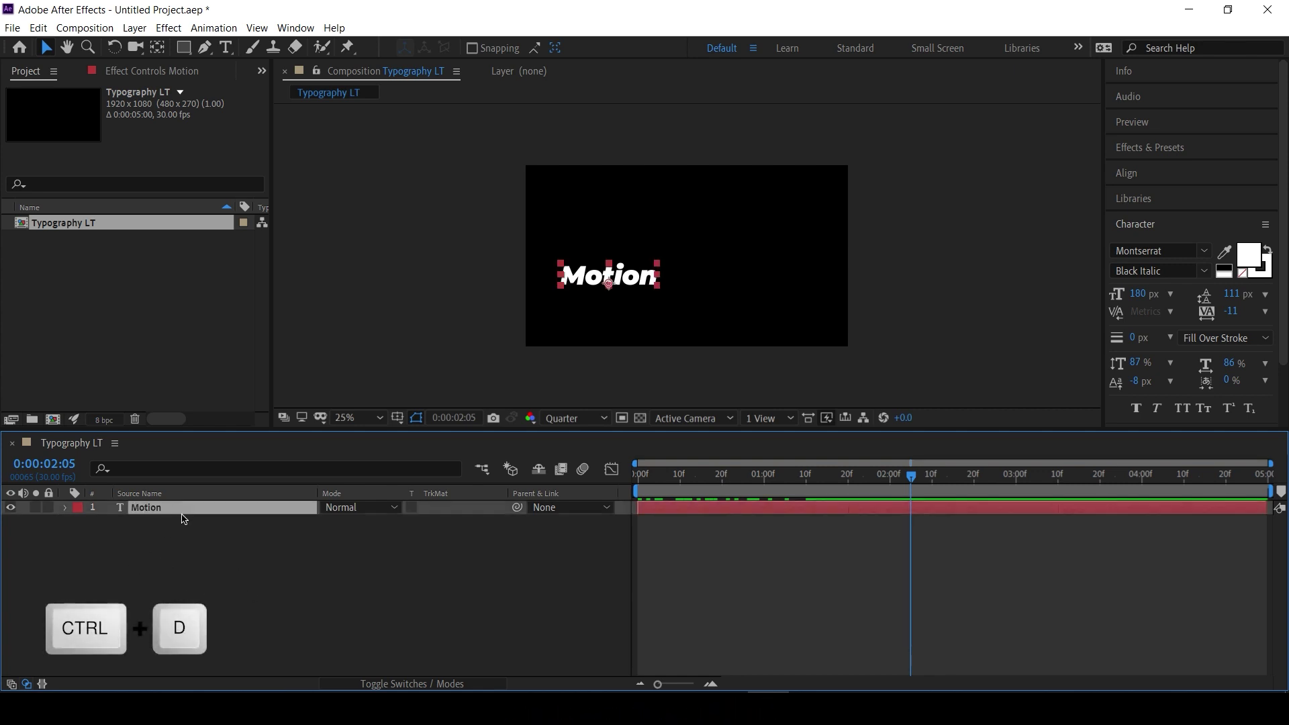
key(ctrl+d)
key(ctrl+d)
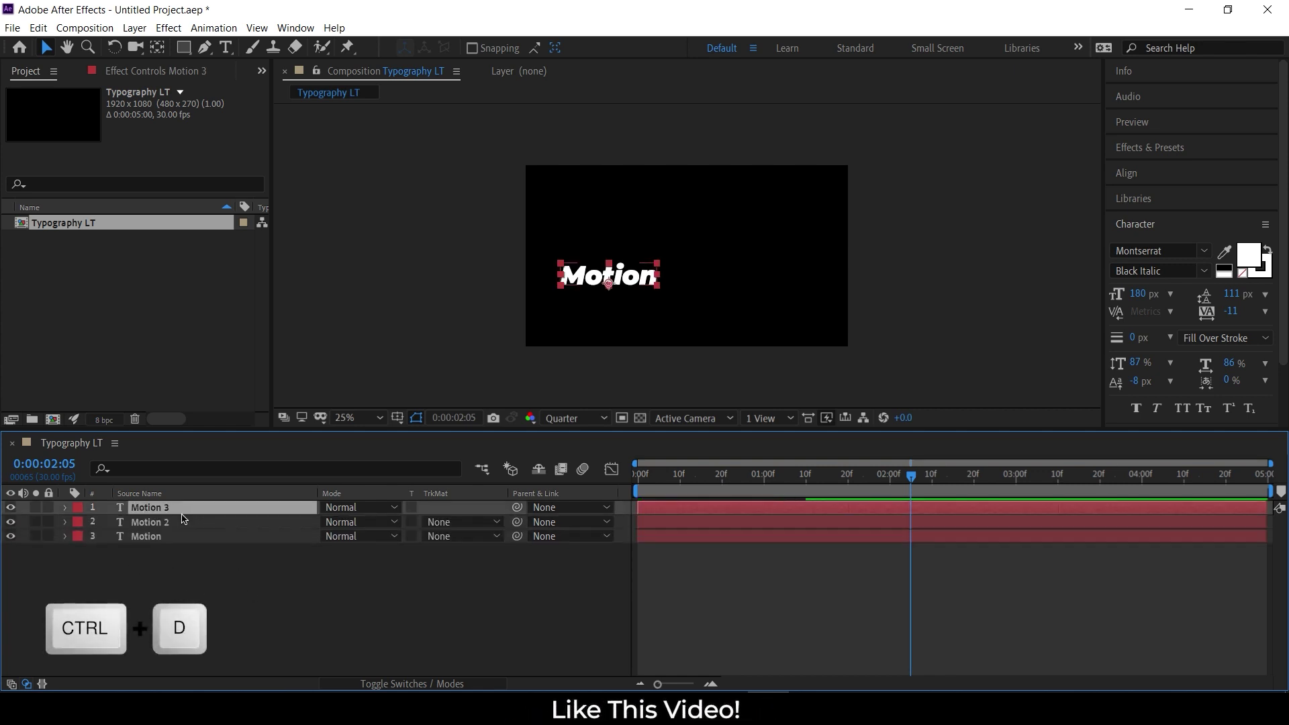
- Move the Motion 2 text directly below the original Motion line, offset slightly to the left
click(149, 568)
click(170, 526)
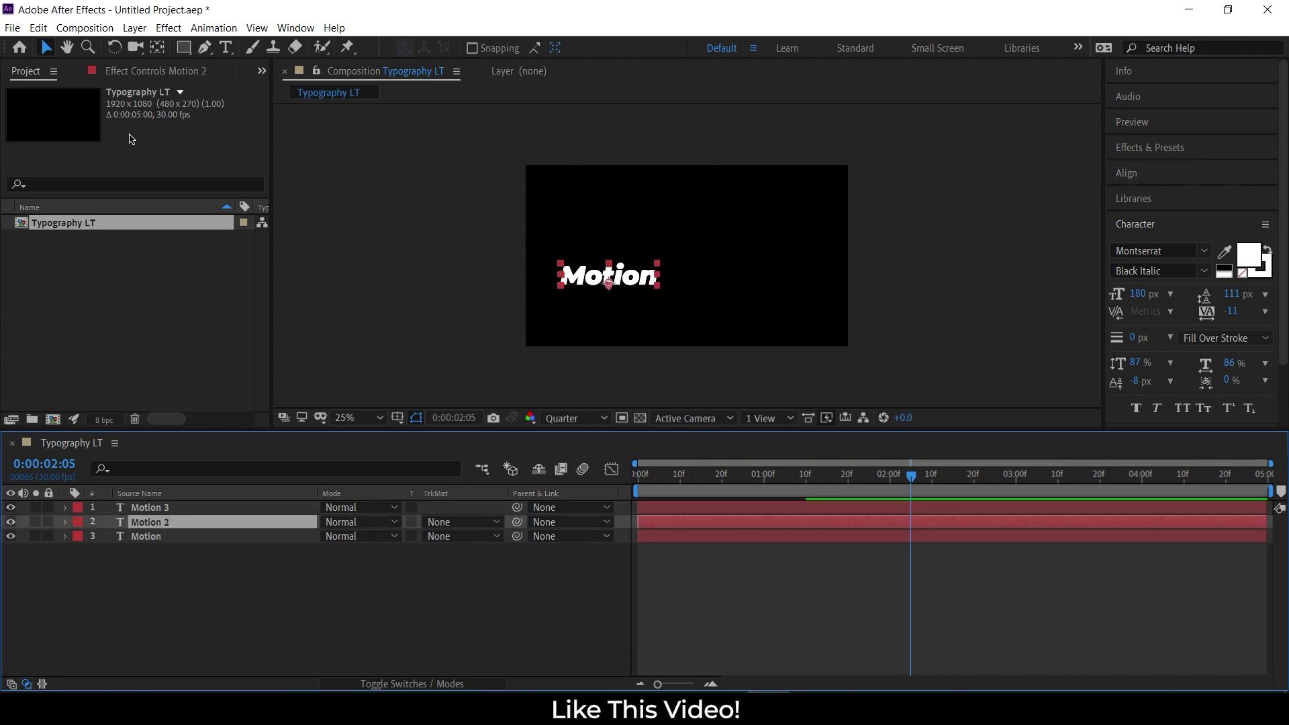
drag(655, 285, 641, 306)
scroll(640, 305, up, 4)
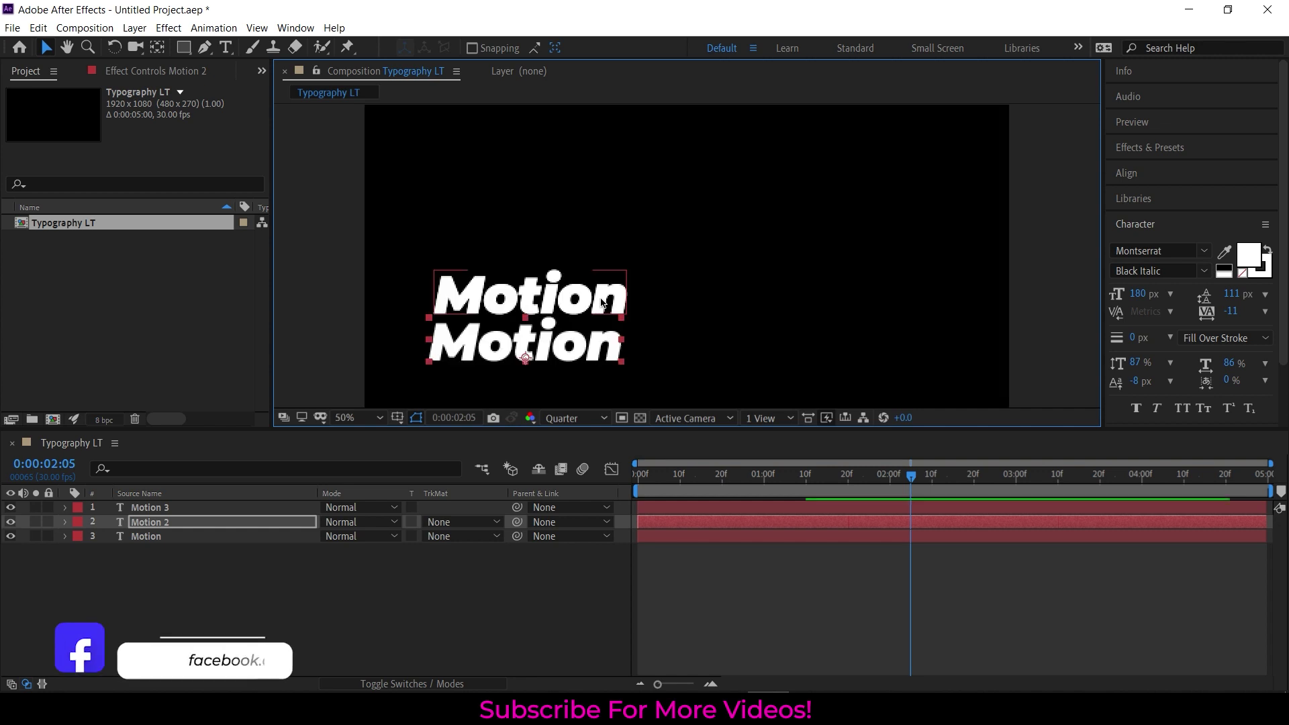
- Place the Motion 3 text as a third line below Motion 2 and nudge Motion 2 left to even out the slanted stack
key(h)
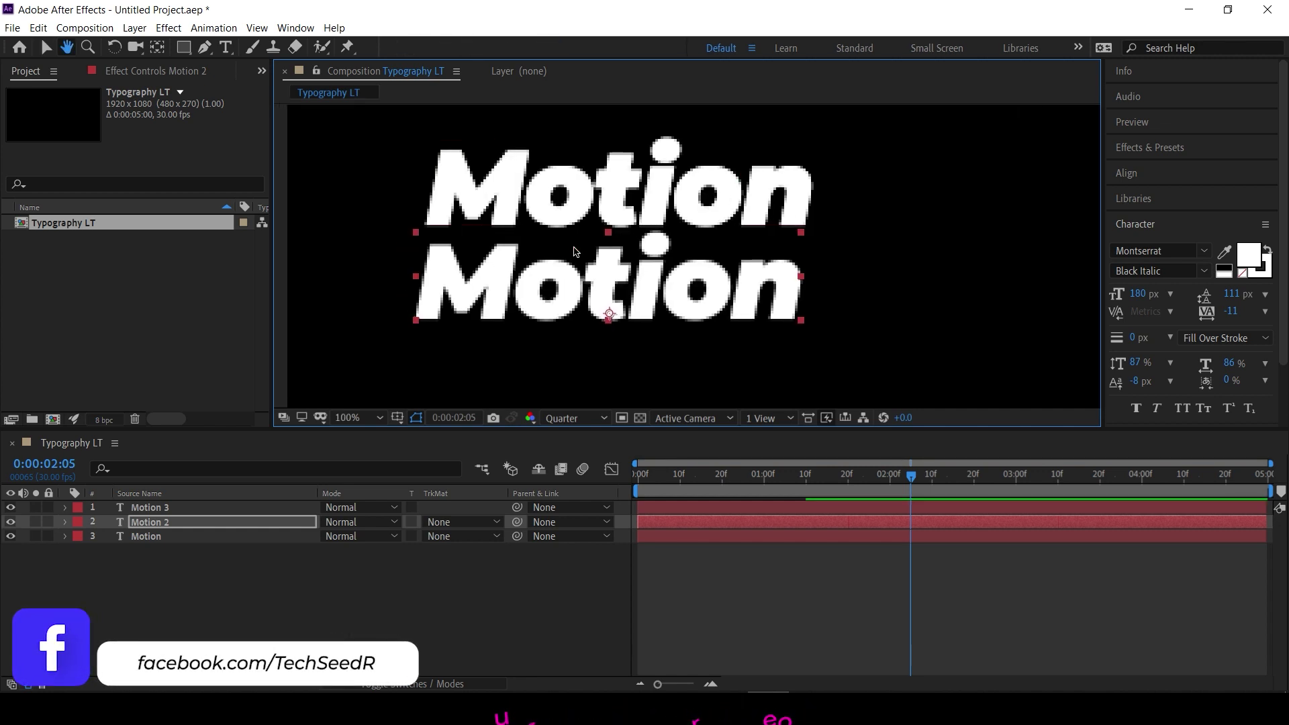
click(668, 214)
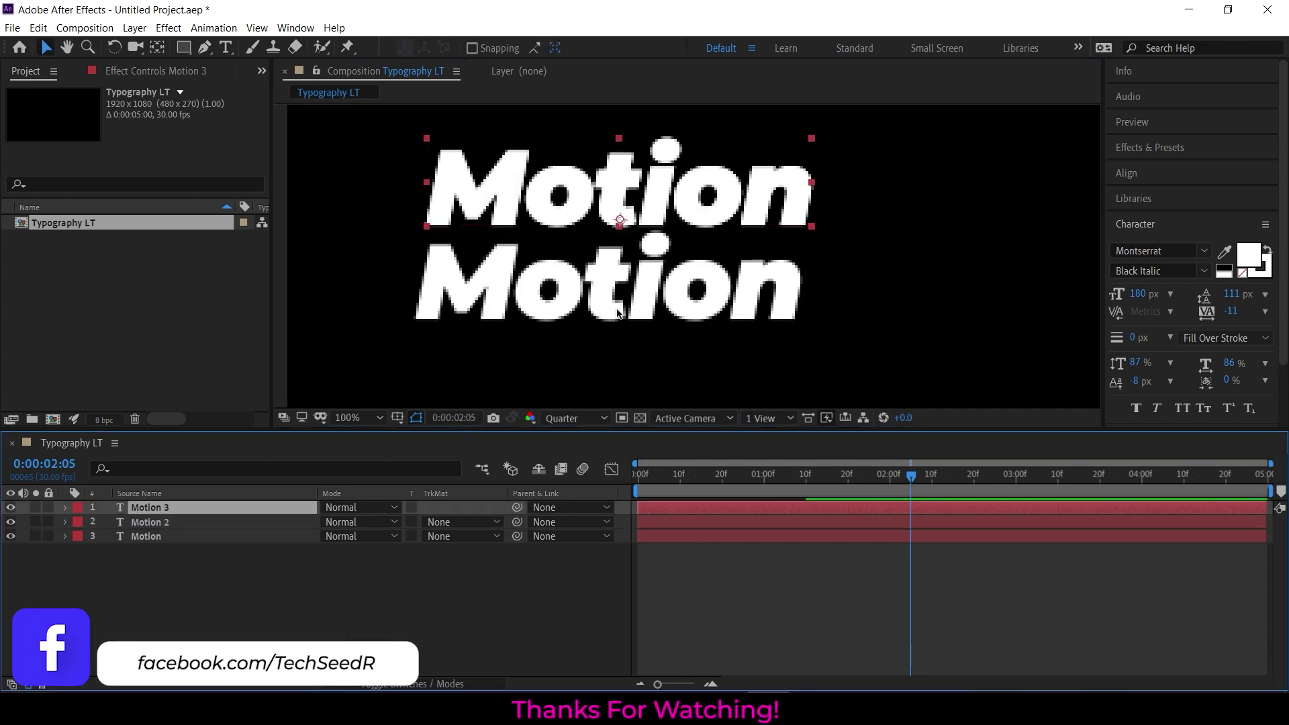
drag(670, 213, 639, 387)
click(206, 522)
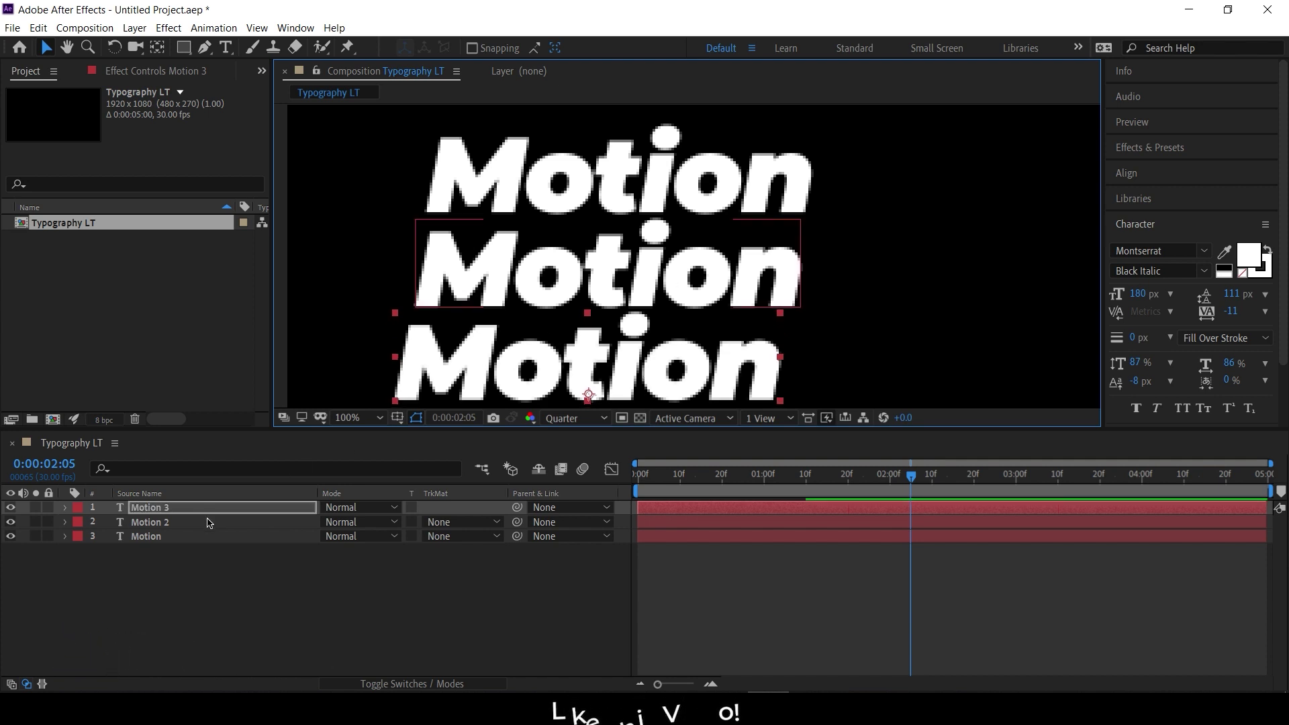
drag(549, 296, 543, 296)
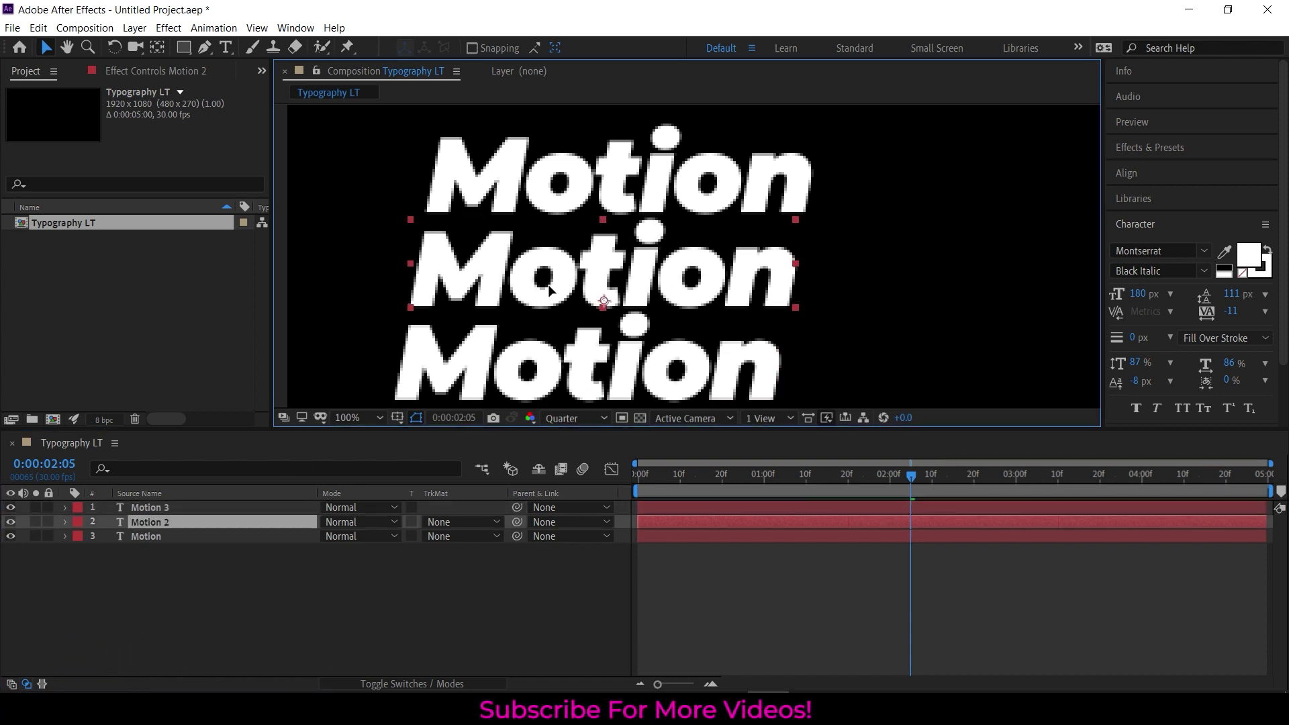
- Replace the Motion 2 text with "Graphics" and shift it right to line up with the stack's slanted left edge
click(171, 523)
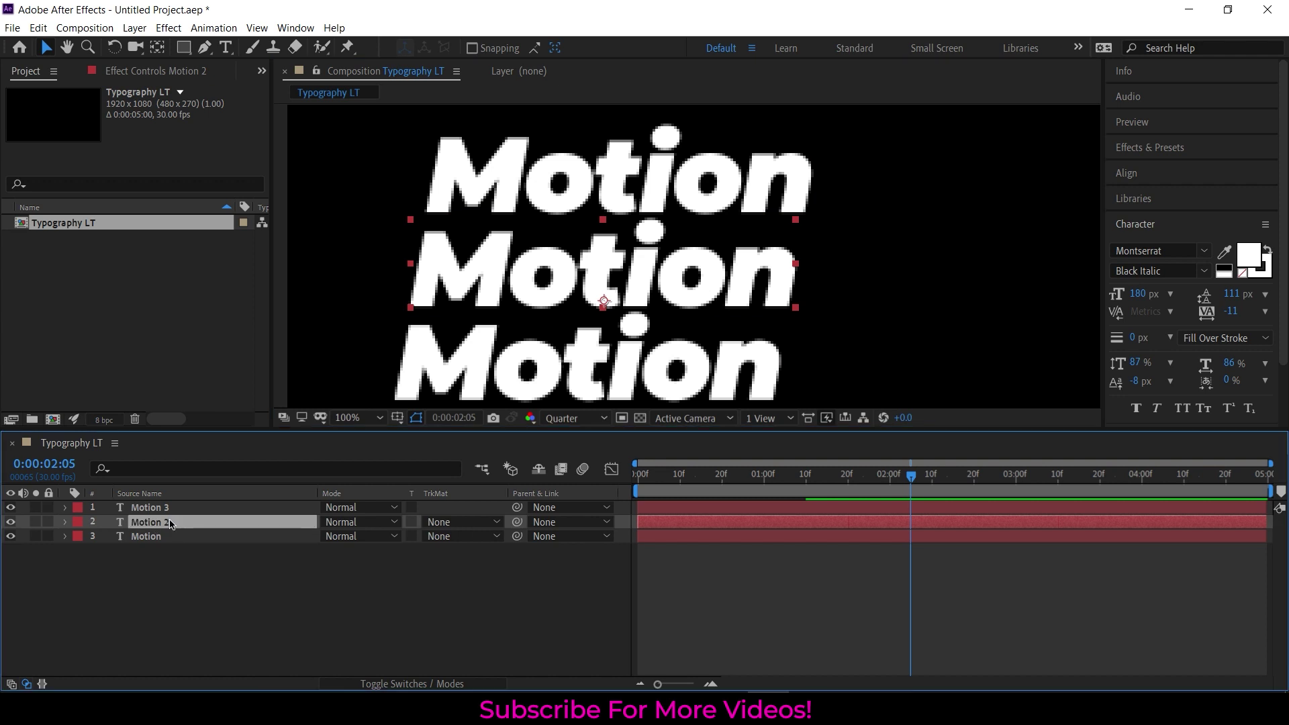
double_click(162, 525)
text(G)
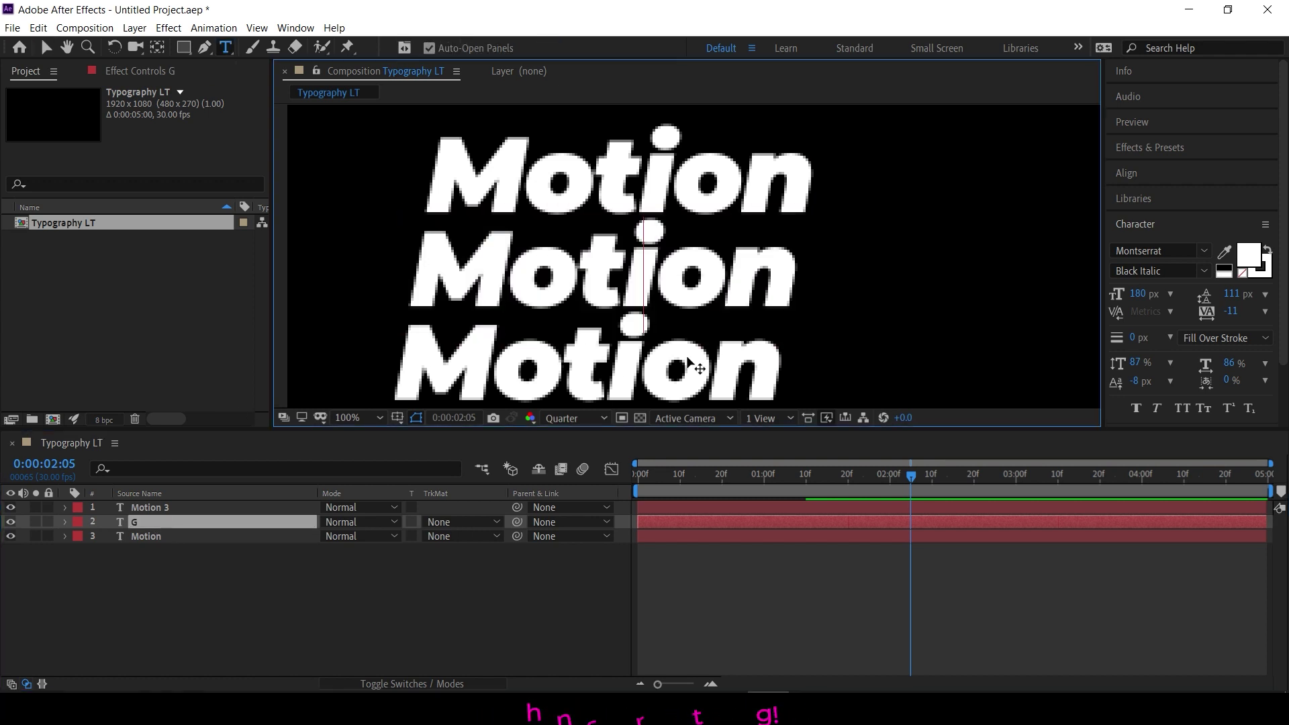
text(raphics)
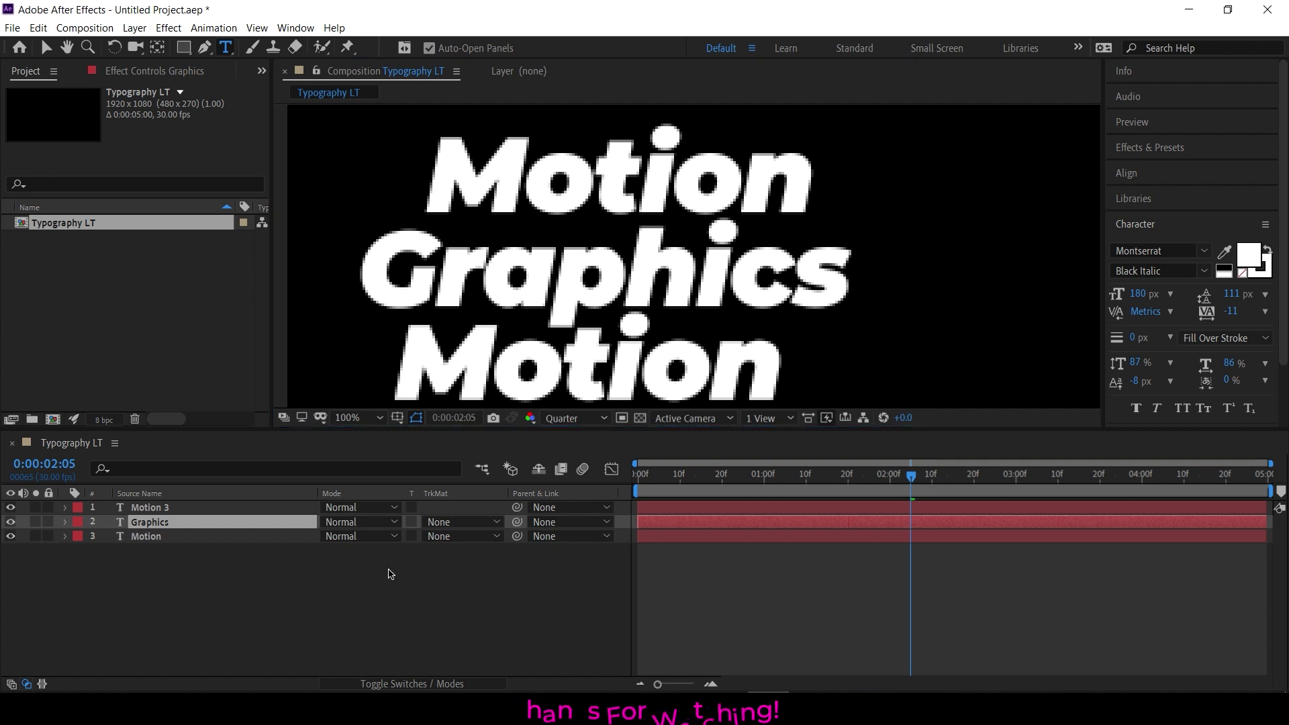
click(46, 47)
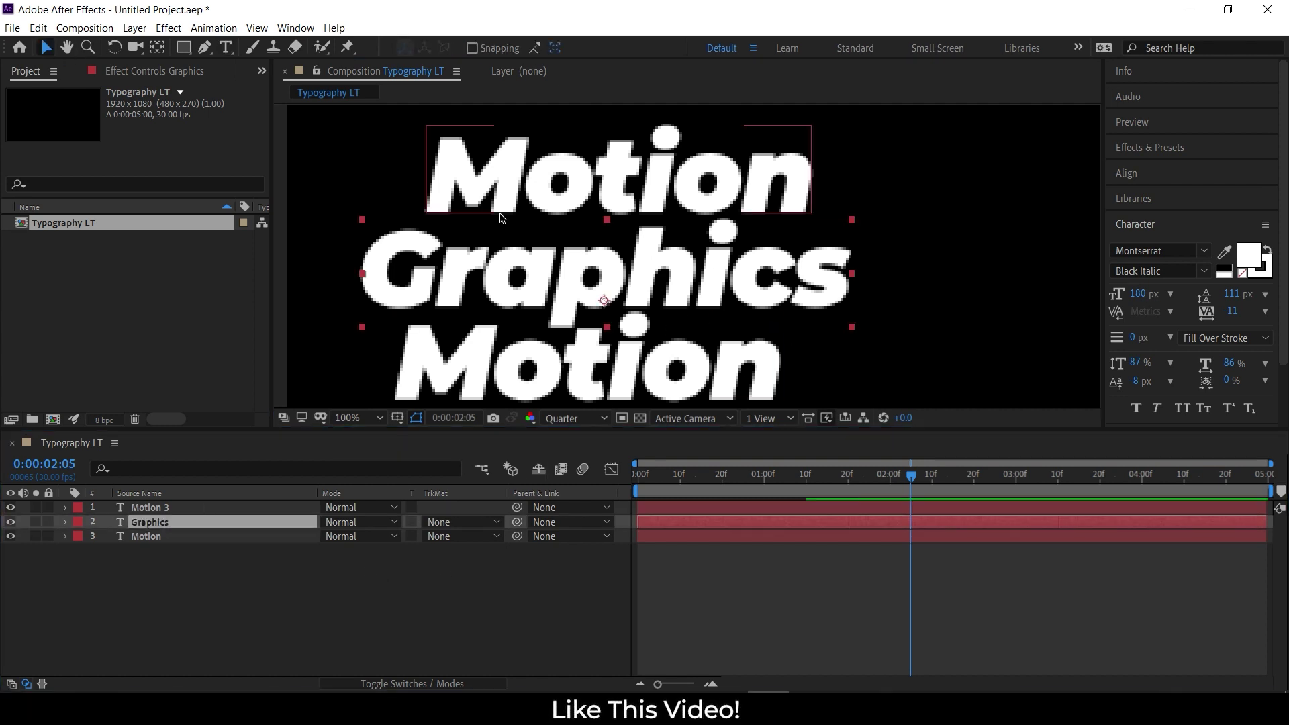
drag(450, 270, 501, 271)
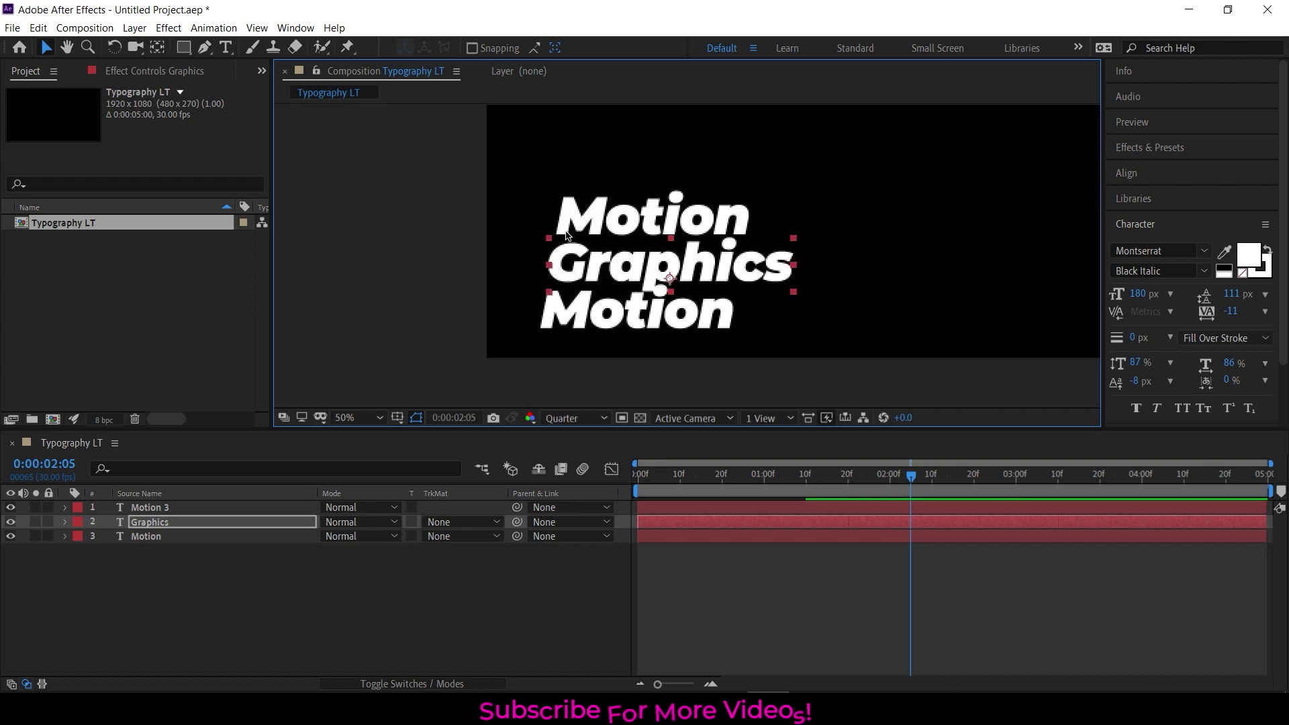
- Replace the text of the bottom line, layer Motion 3, with "Templates"
key(comma)
key(h)
drag(636, 286, 646, 235)
key(v)
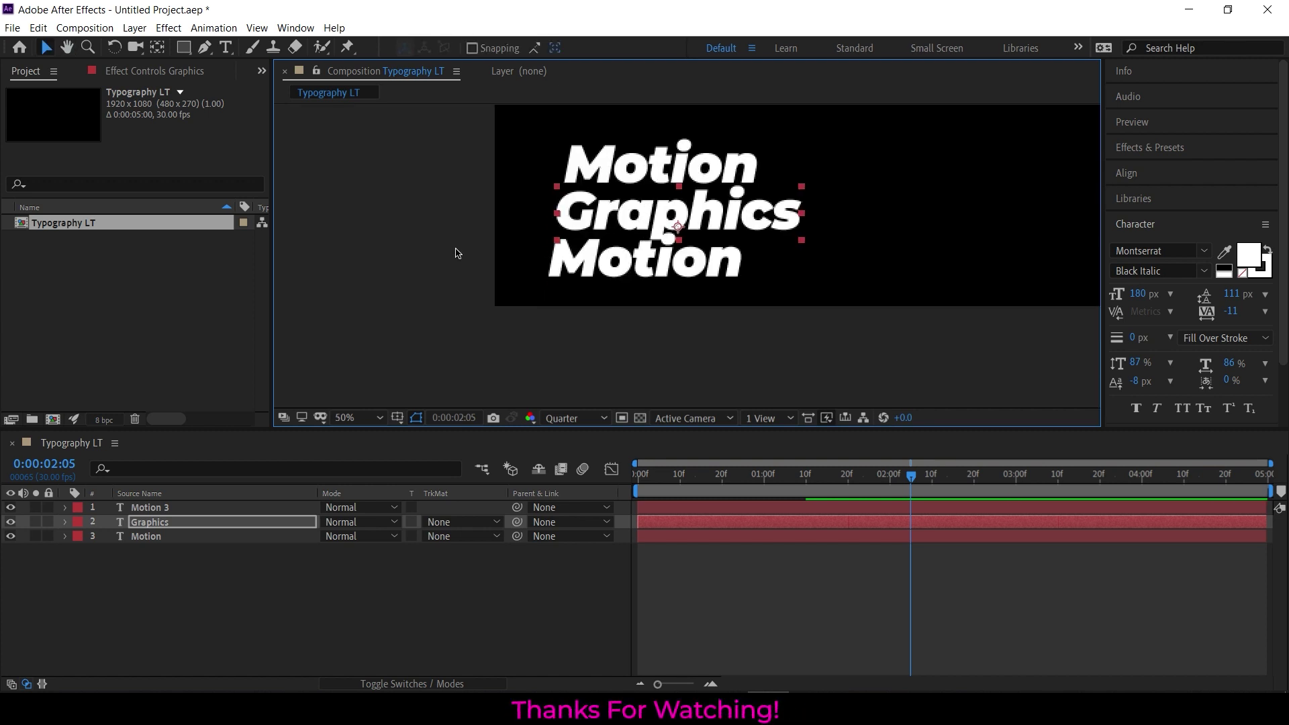
double_click(159, 508)
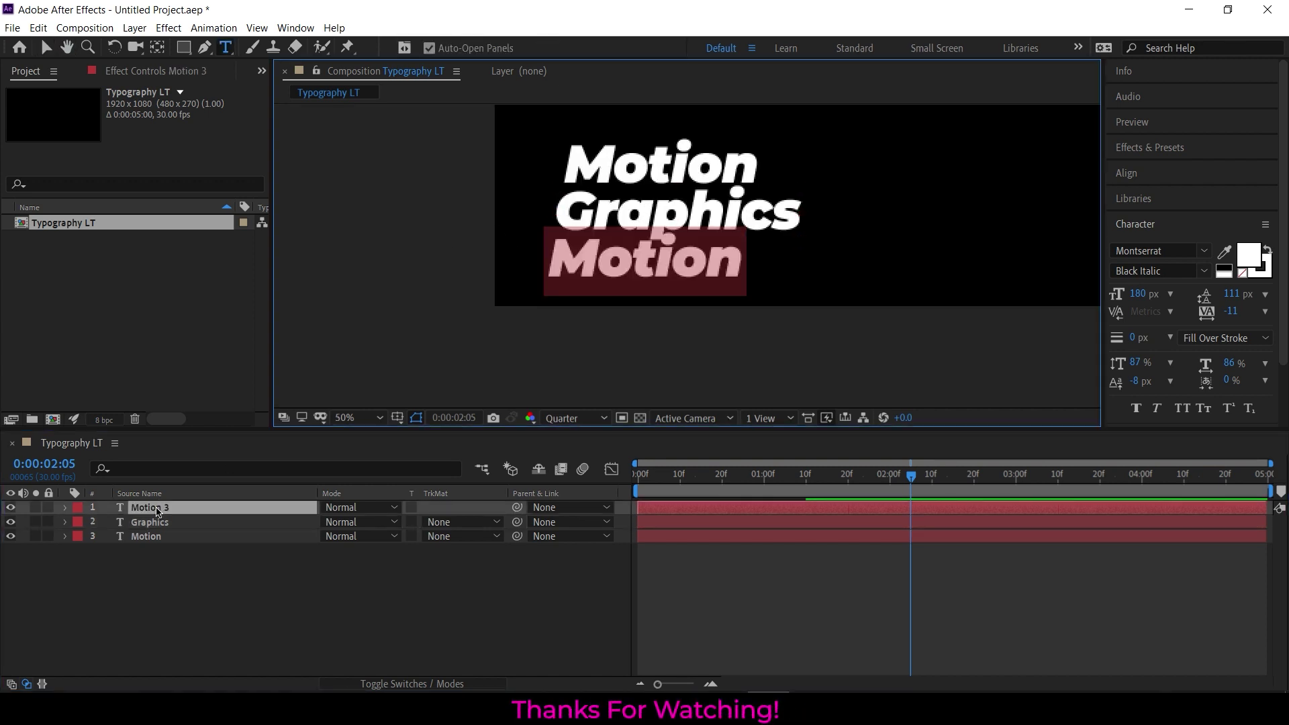
text(Templates)
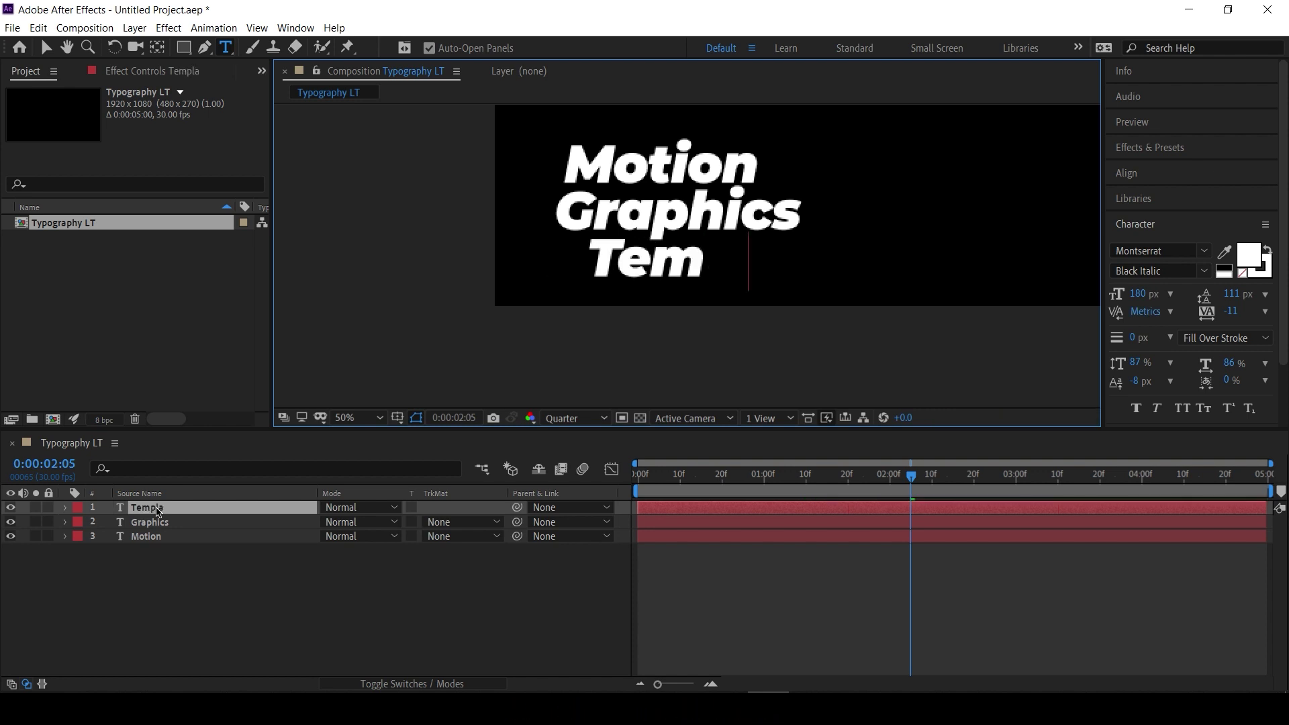
- Shift the Templates line right and slightly down so its left edge sits under Graphics
click(195, 645)
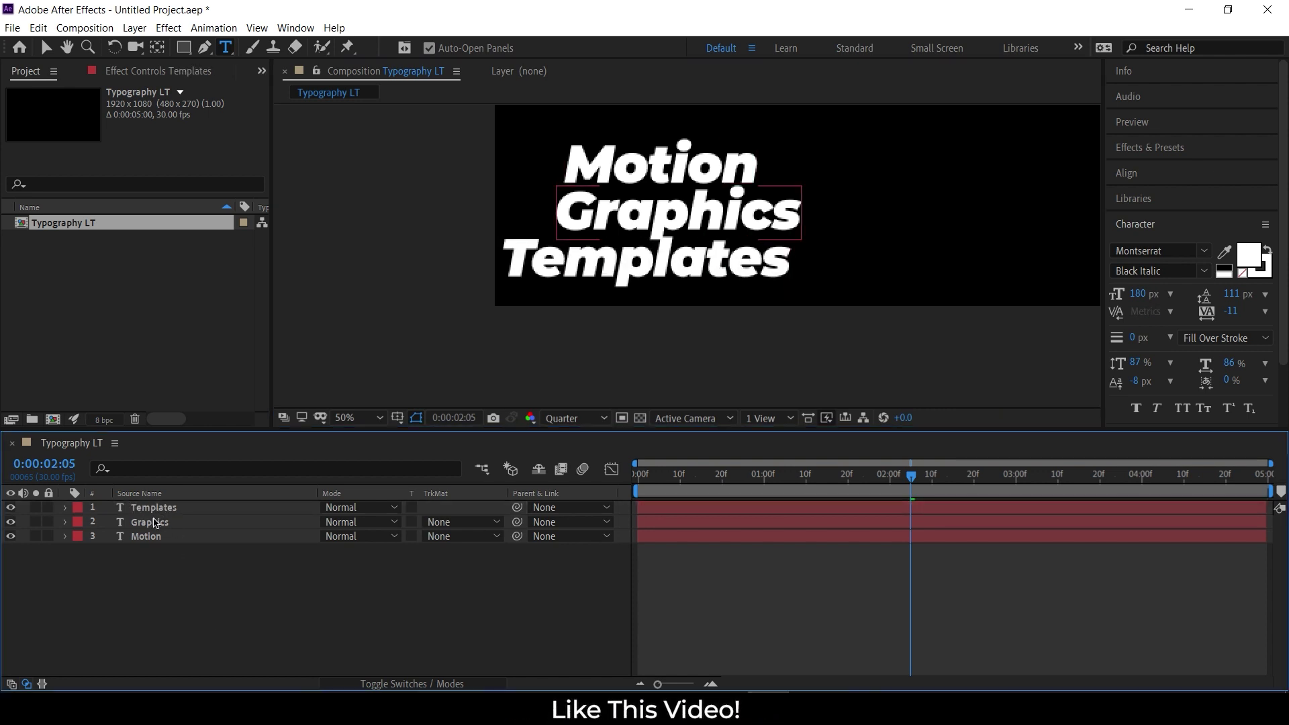
key(ctrl+Down)
key(ctrl+Up)
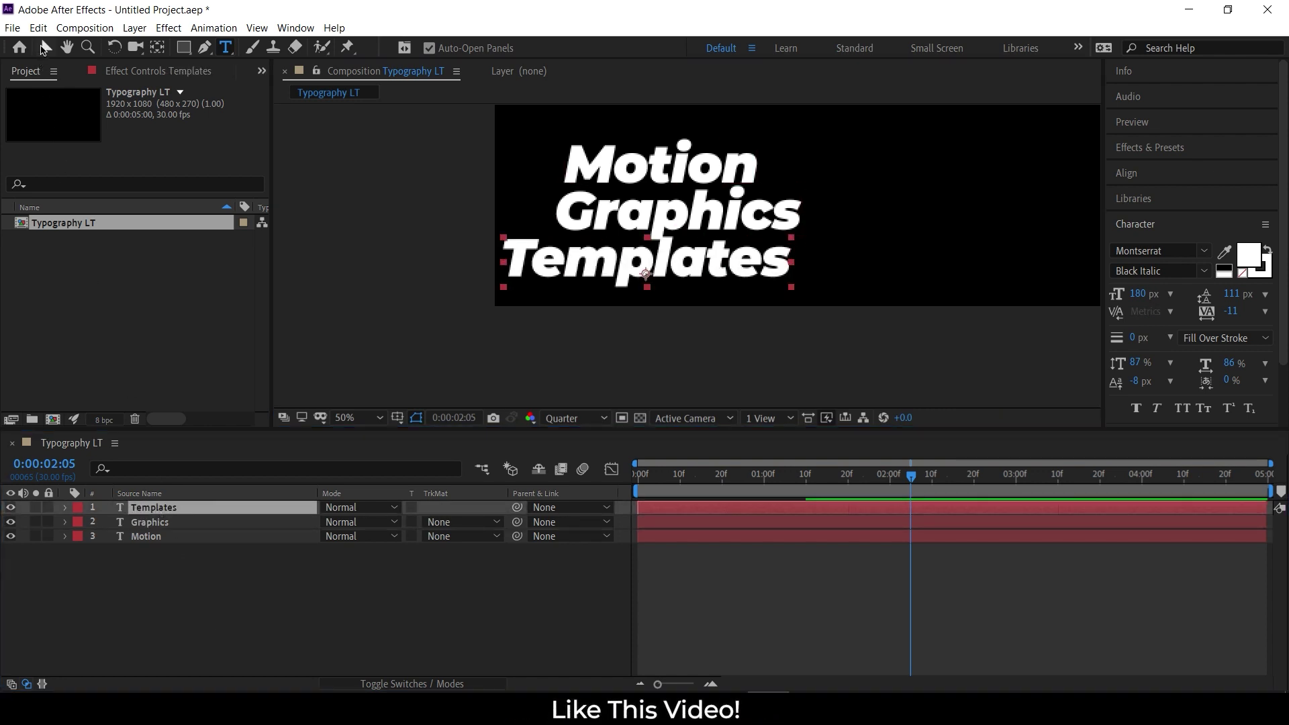
key(v)
drag(663, 265, 718, 268)
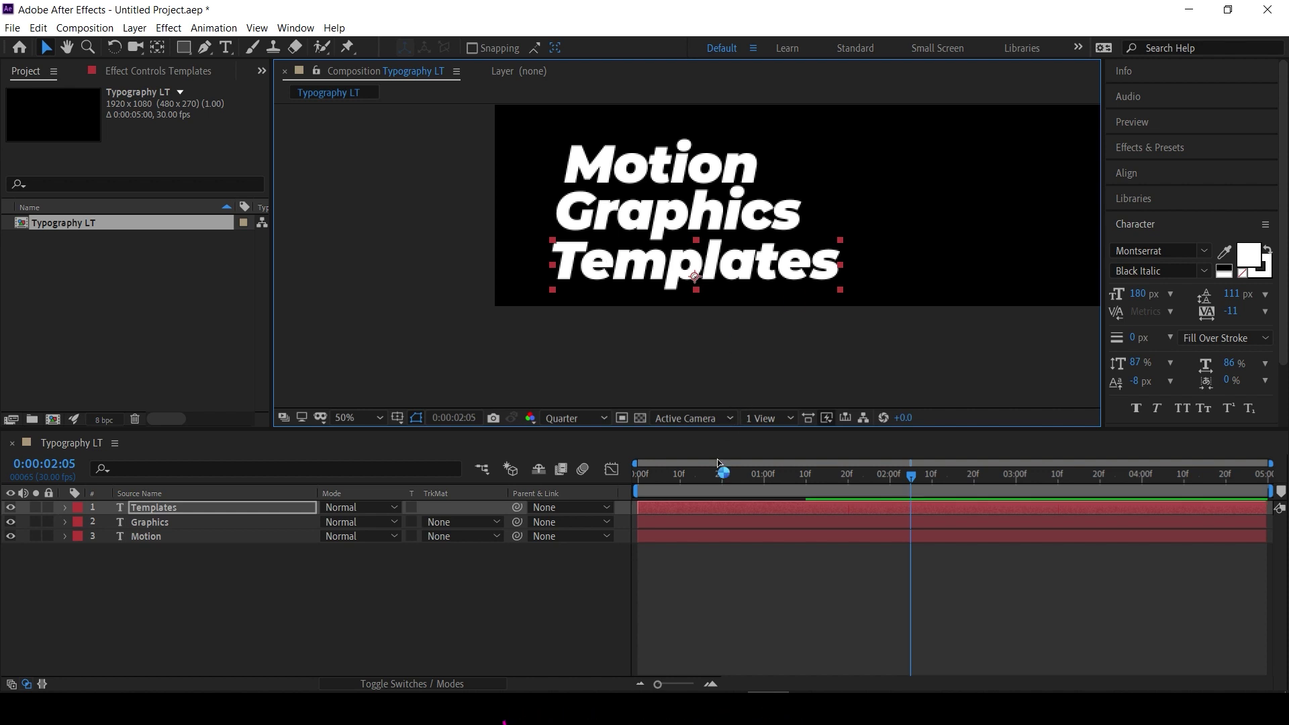
- Scrub through the timeline to review how the three text lines animate in
drag(722, 473, 921, 479)
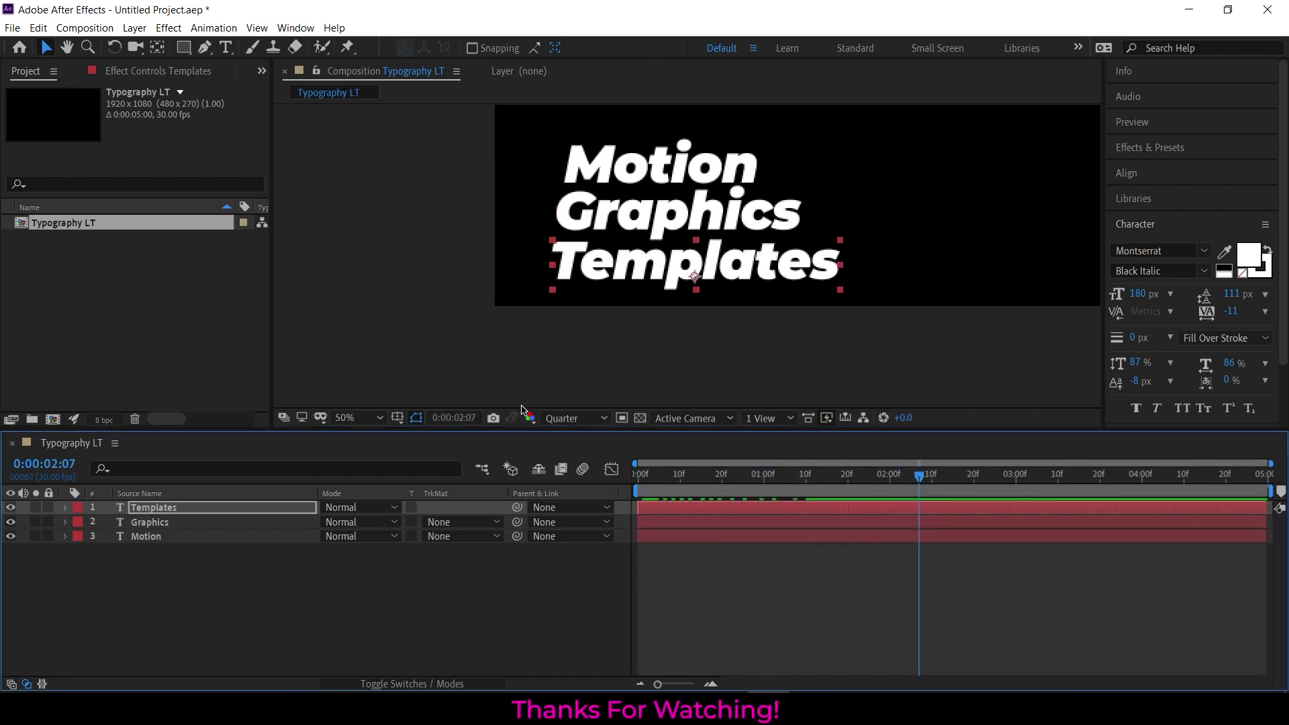
click(424, 638)
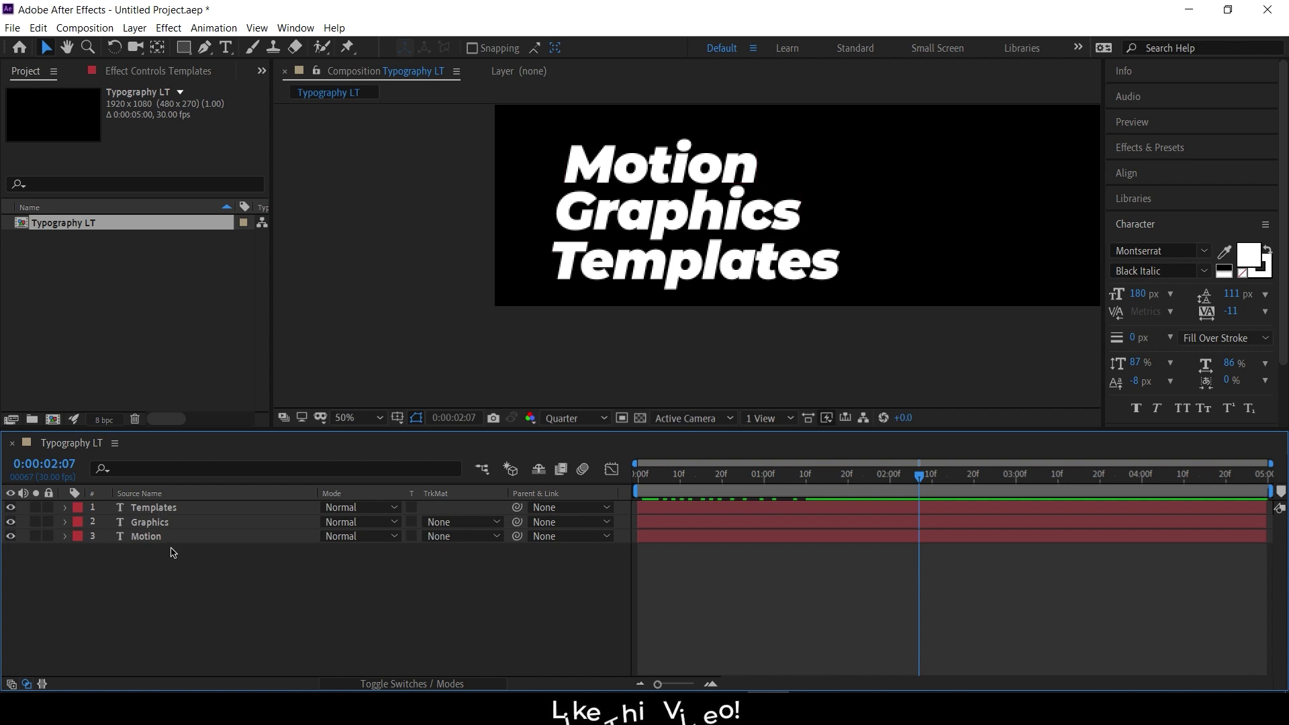
drag(148, 581, 218, 451)
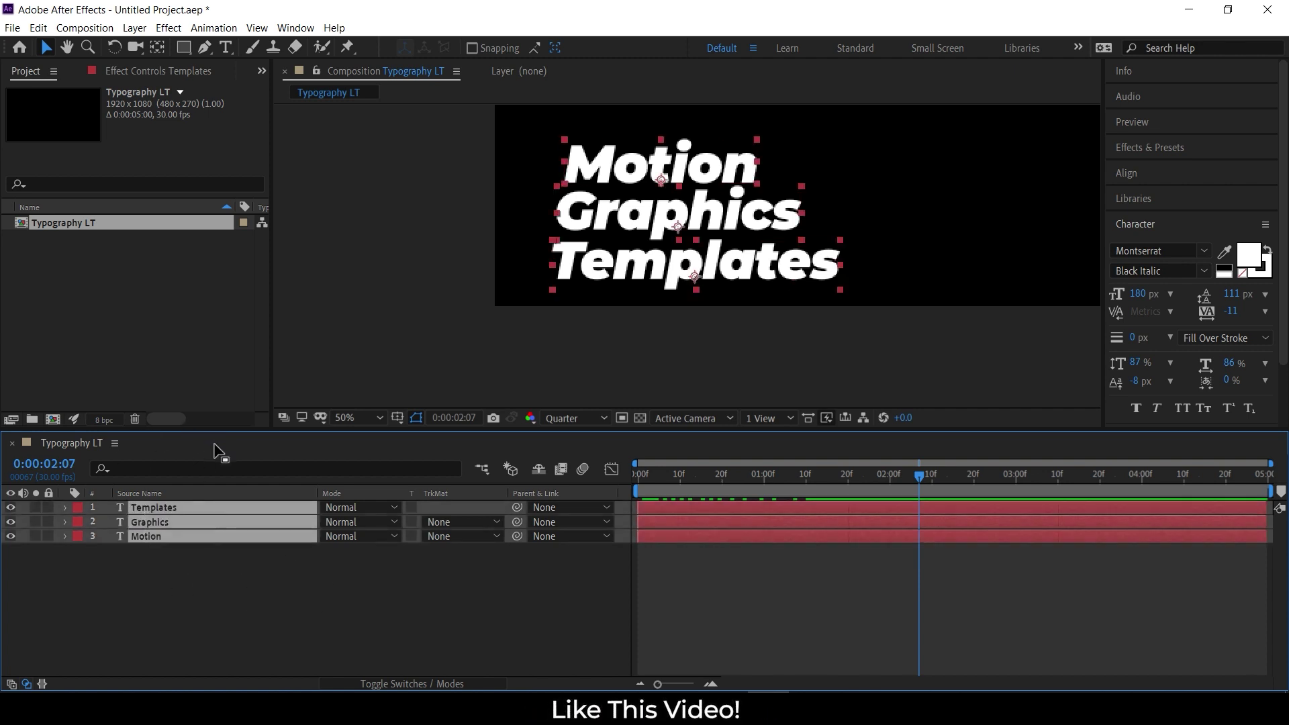
click(421, 606)
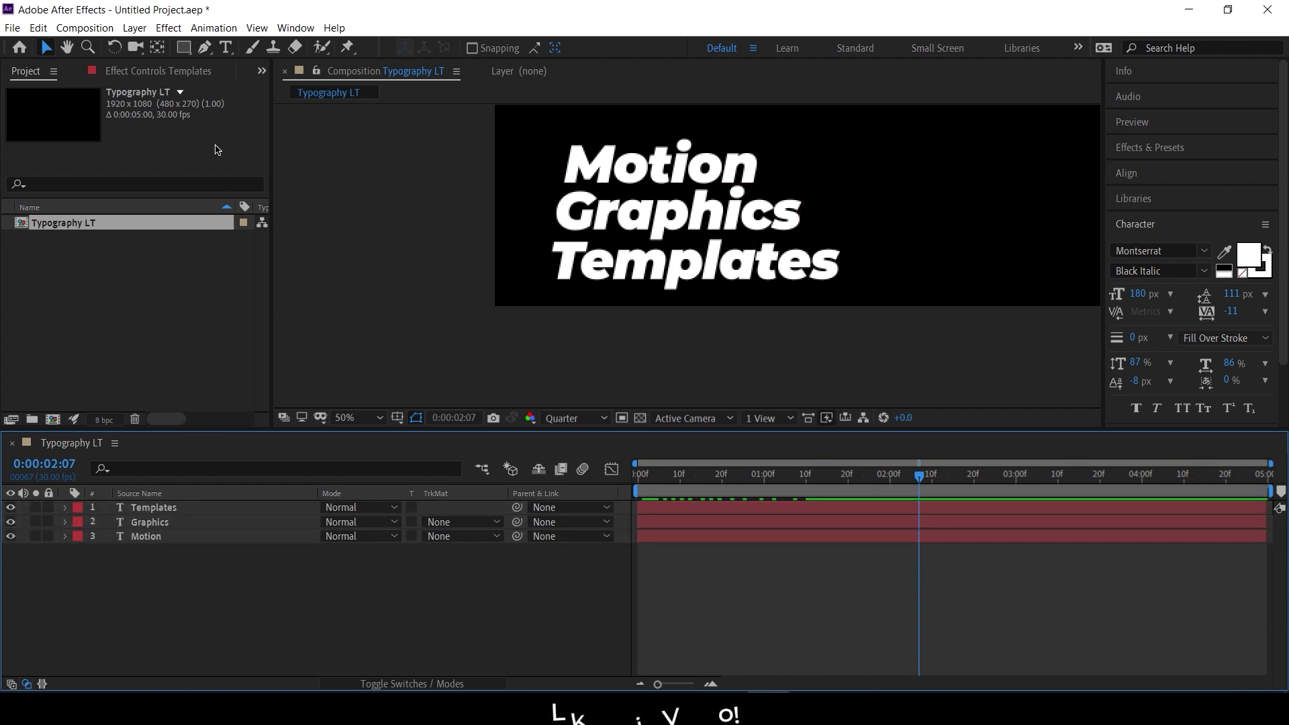
- Set up the Rectangle tool with a solid red fill and no stroke
click(184, 47)
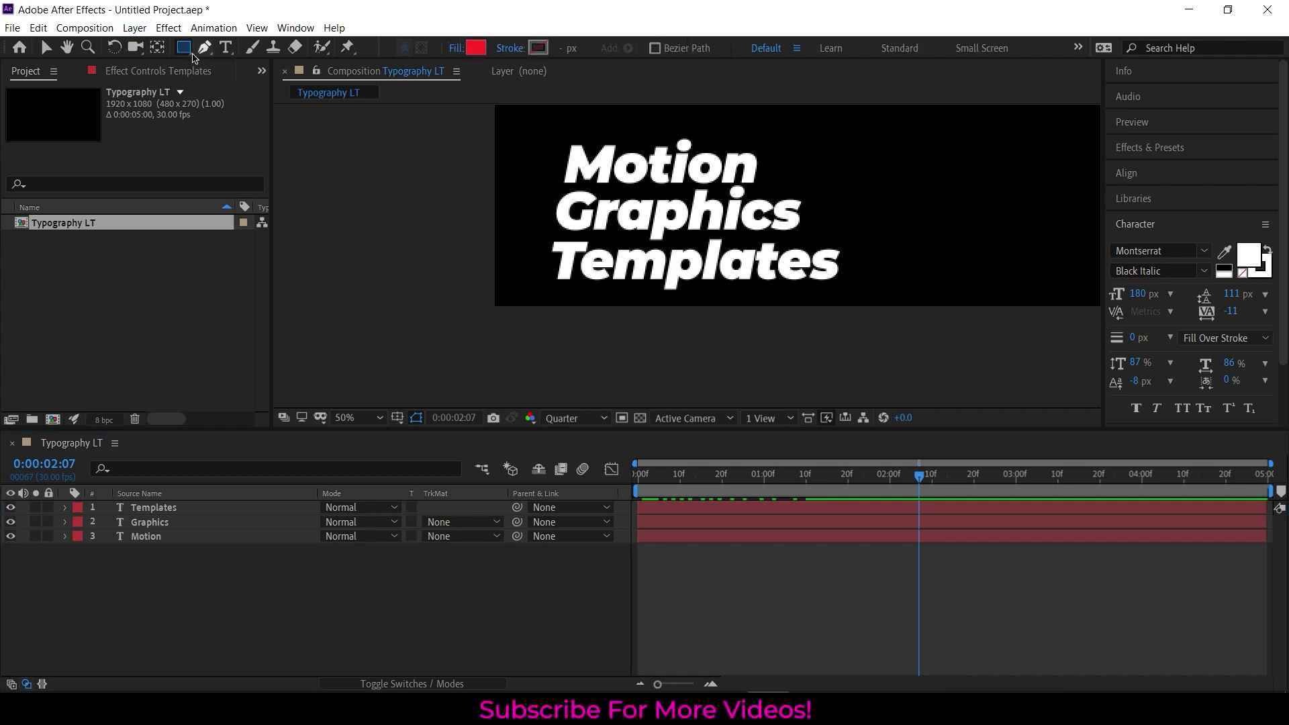
click(328, 615)
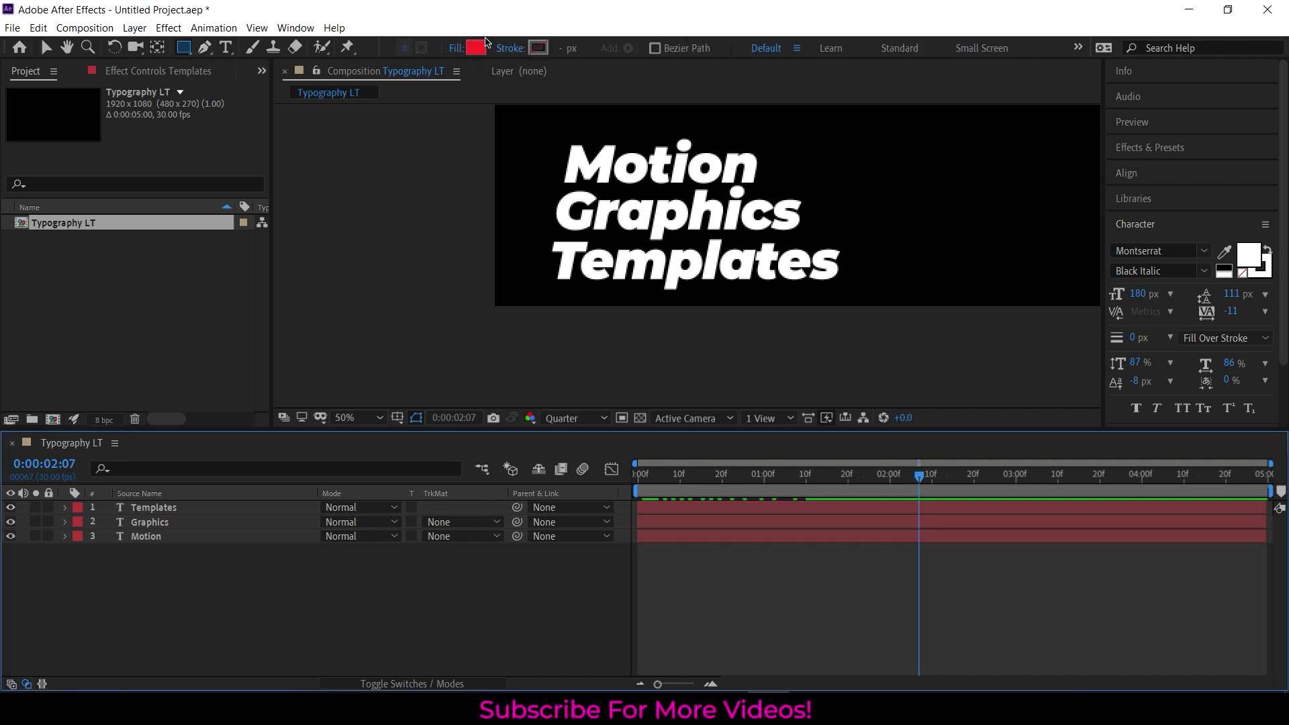
click(463, 50)
click(560, 309)
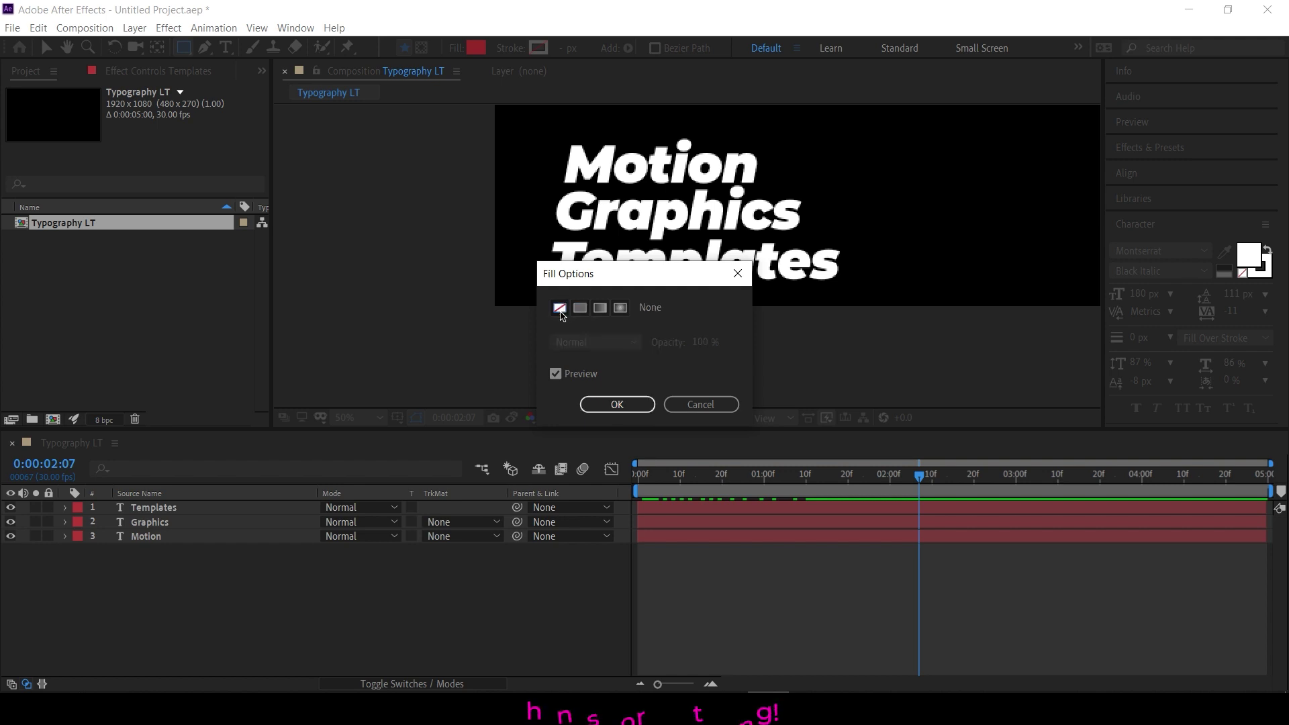
click(580, 308)
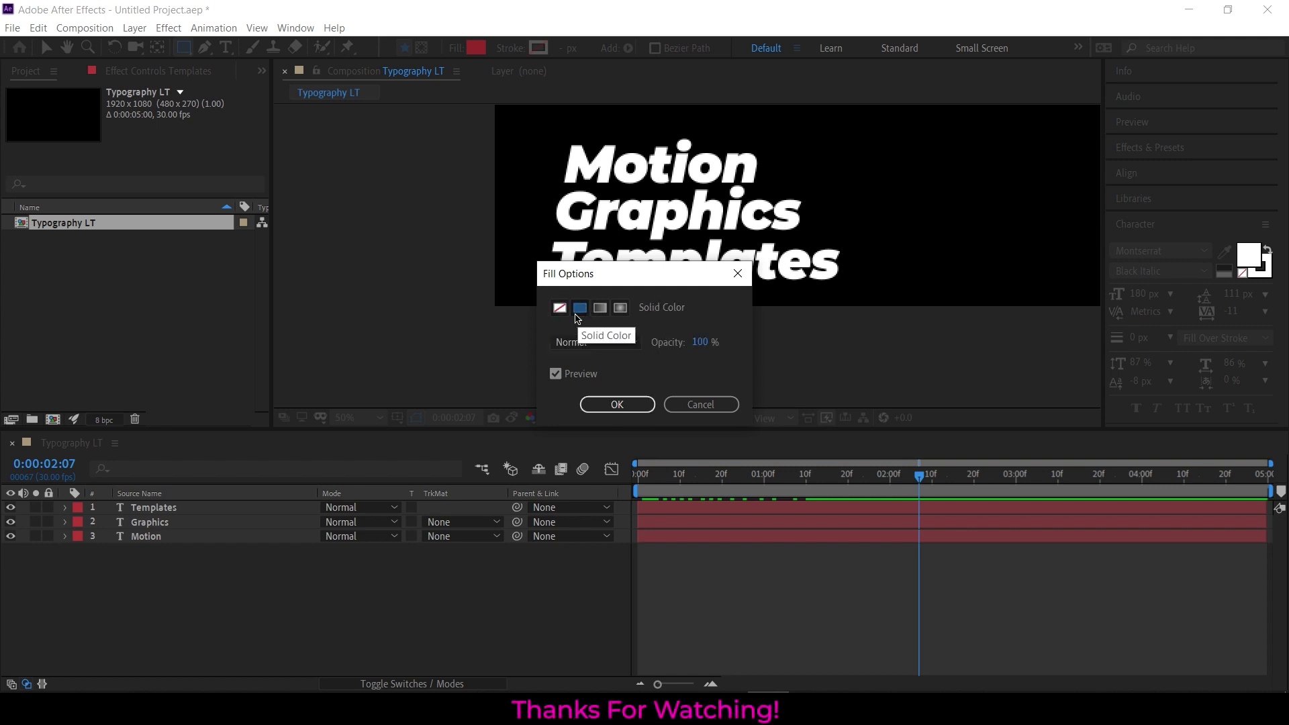
click(617, 404)
click(513, 48)
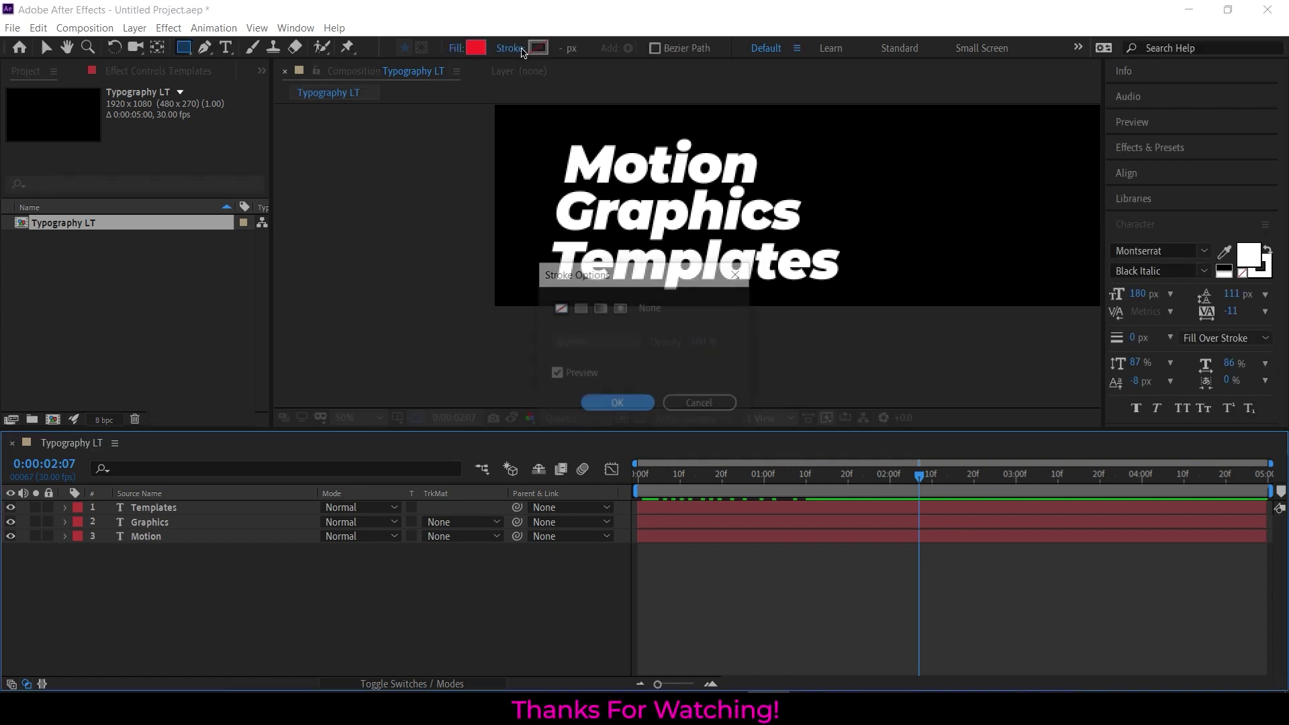
click(554, 312)
click(617, 405)
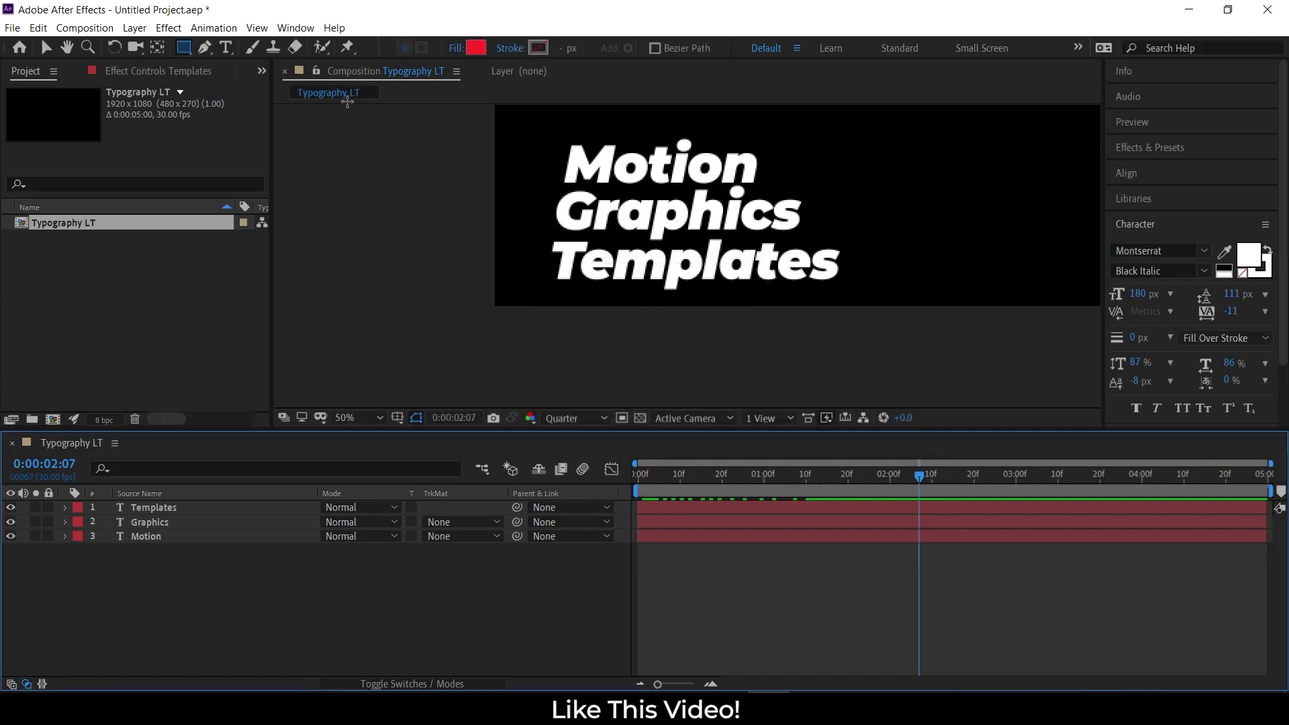
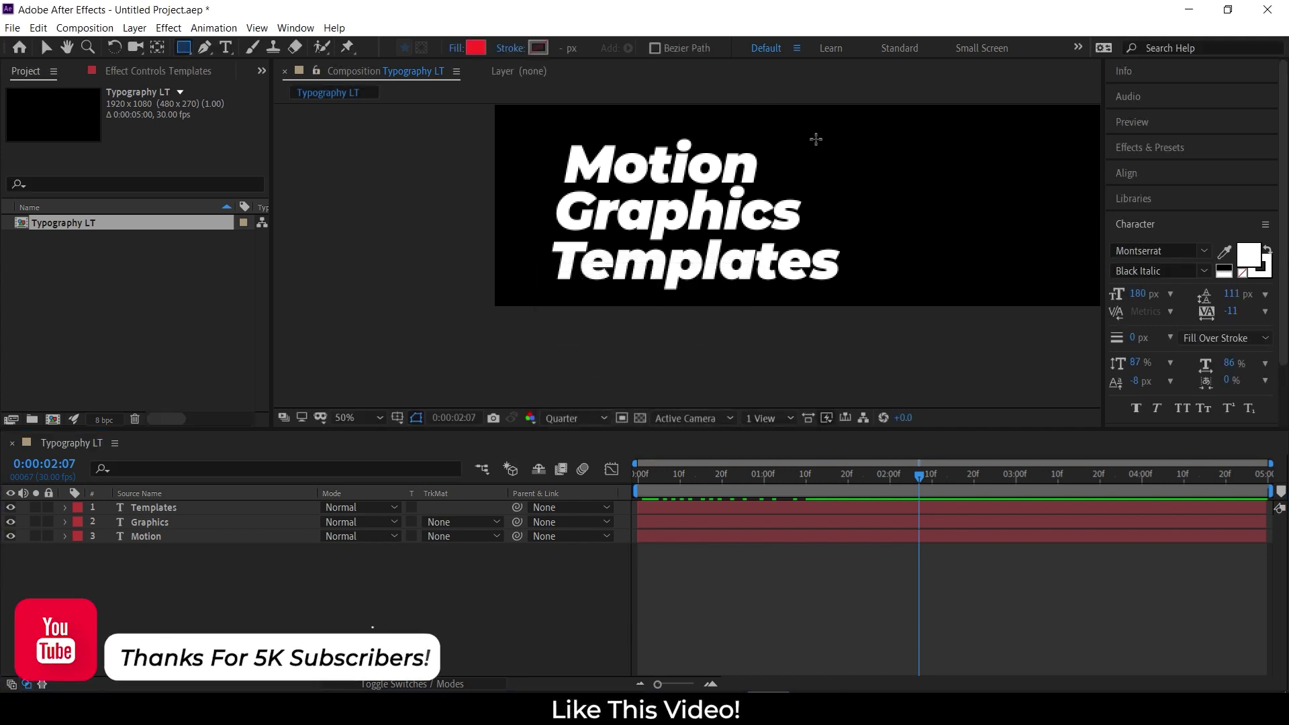
- Draw a red rectangle covering the Motion line and place its shape layer directly above the Motion layer
drag(826, 135, 552, 188)
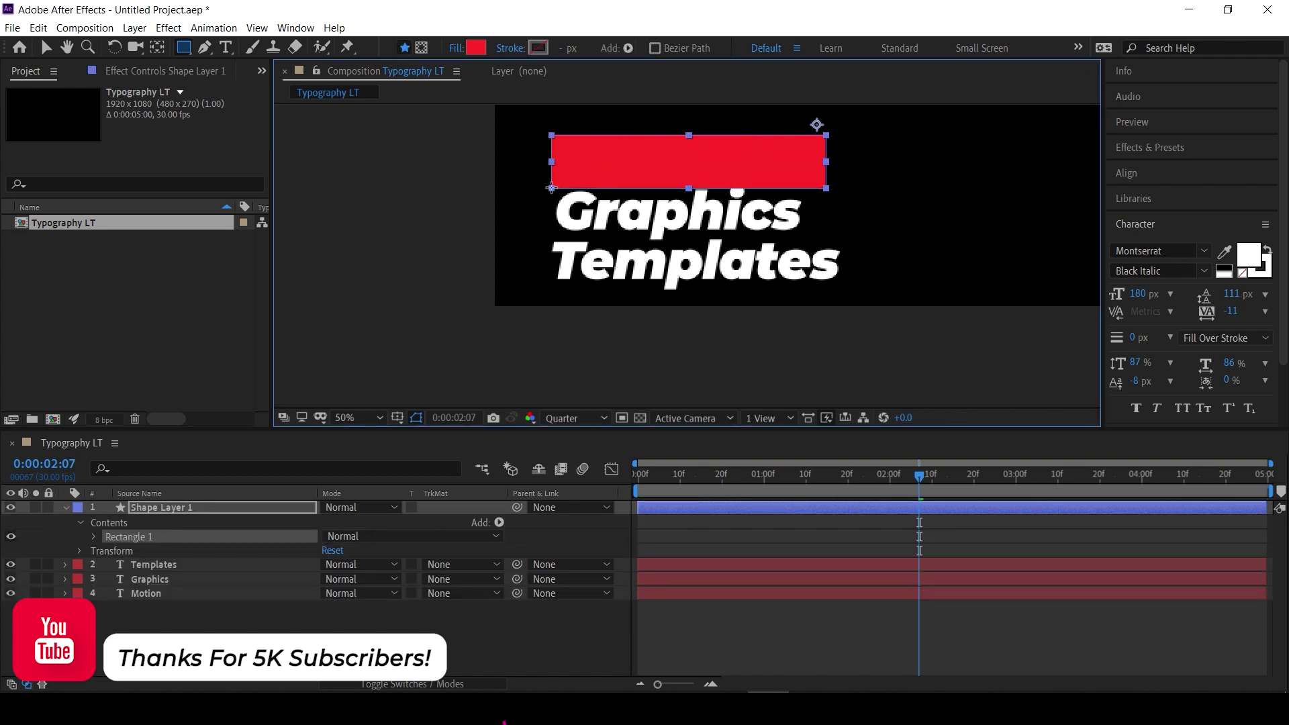
click(174, 508)
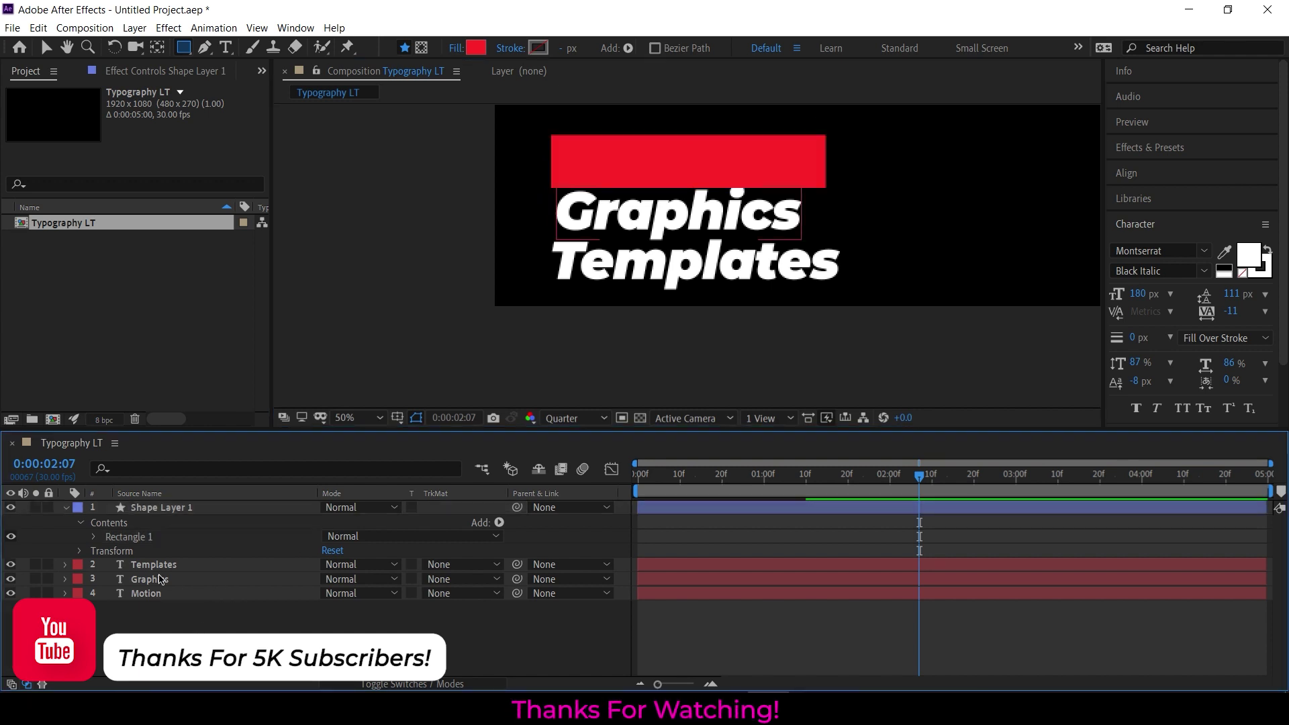
drag(173, 508, 165, 589)
click(65, 537)
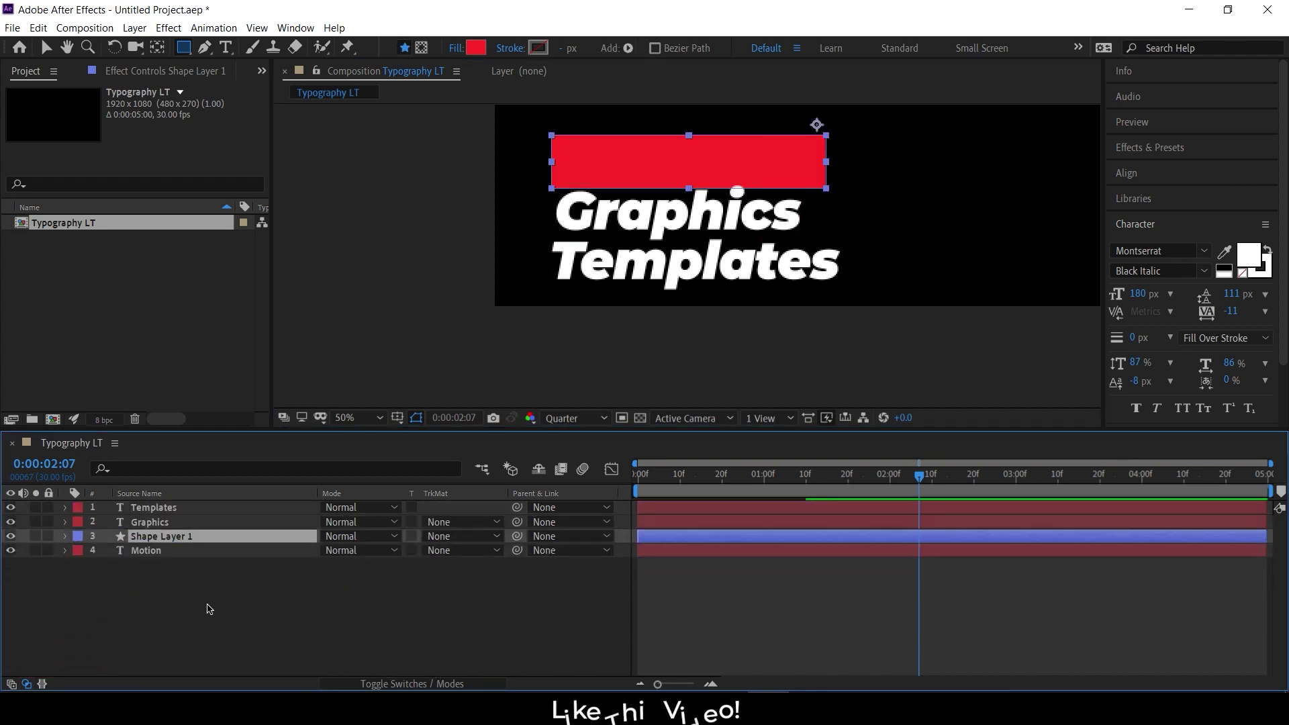
- Draw a second rectangle covering the Graphics line and place its shape layer directly above the Graphics layer
click(199, 613)
drag(843, 183, 543, 242)
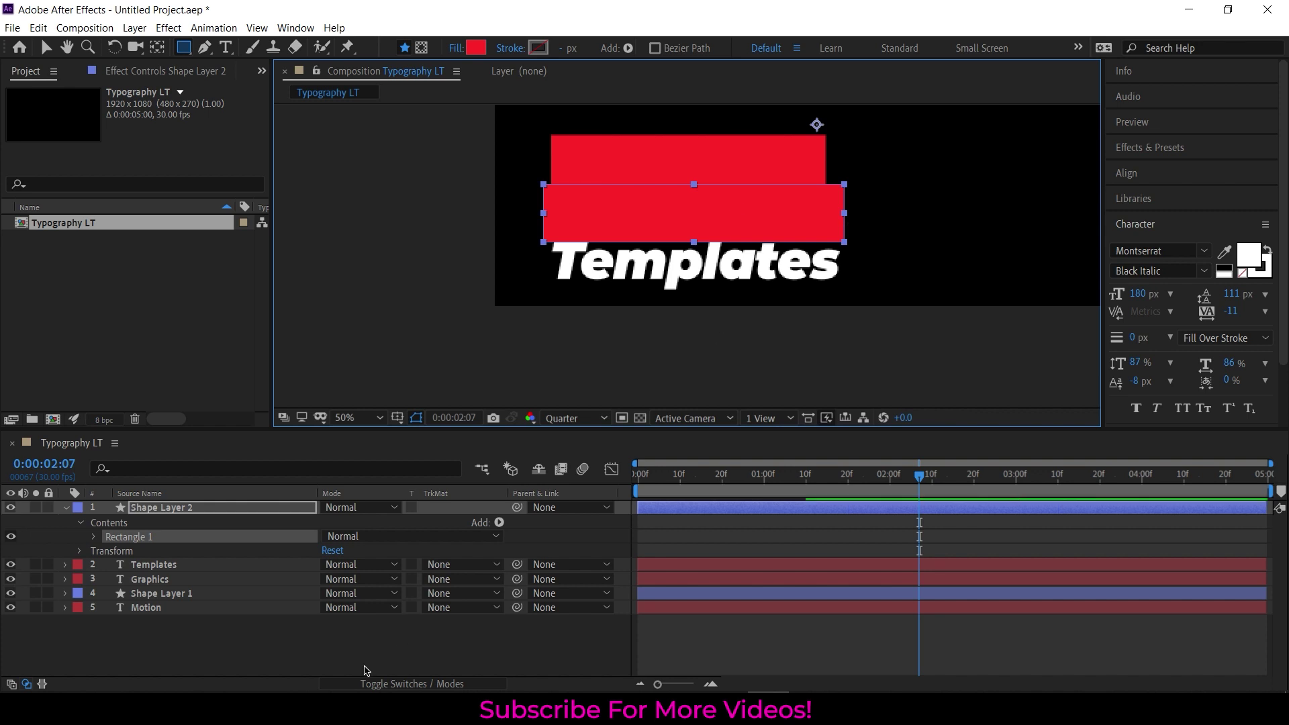
click(335, 651)
drag(162, 513, 159, 572)
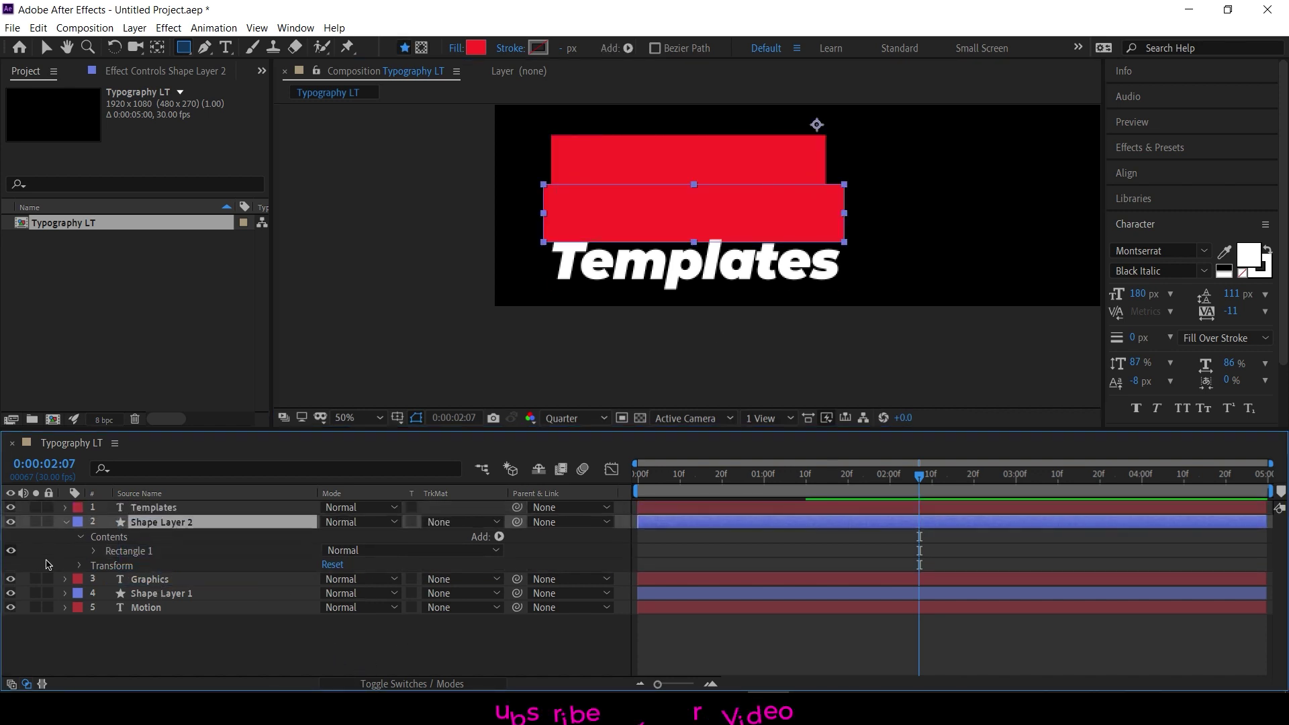
click(65, 521)
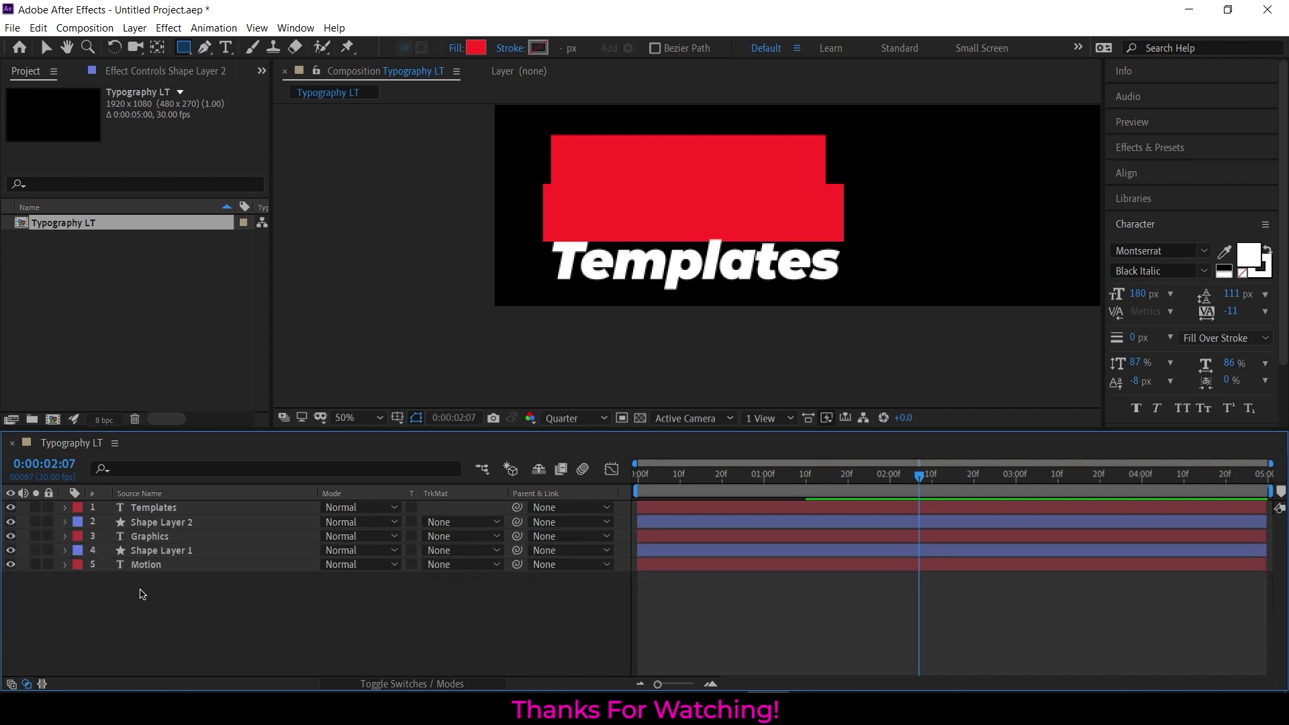
- Draw a third rectangle covering the Templates line, keeping its shape layer directly above the Templates layer
mouse_move(860, 238)
mouse_down()
mouse_move(805, 259)
mouse_move(541, 292)
mouse_up()
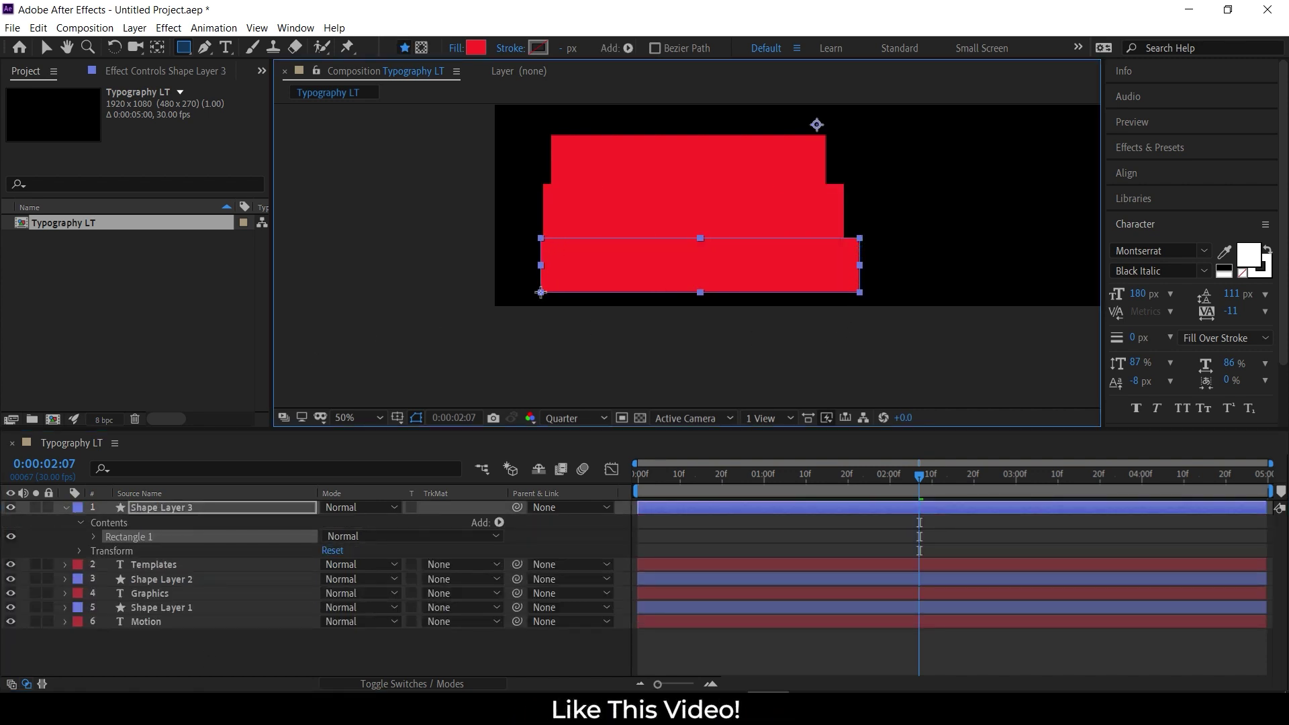
click(213, 658)
click(66, 508)
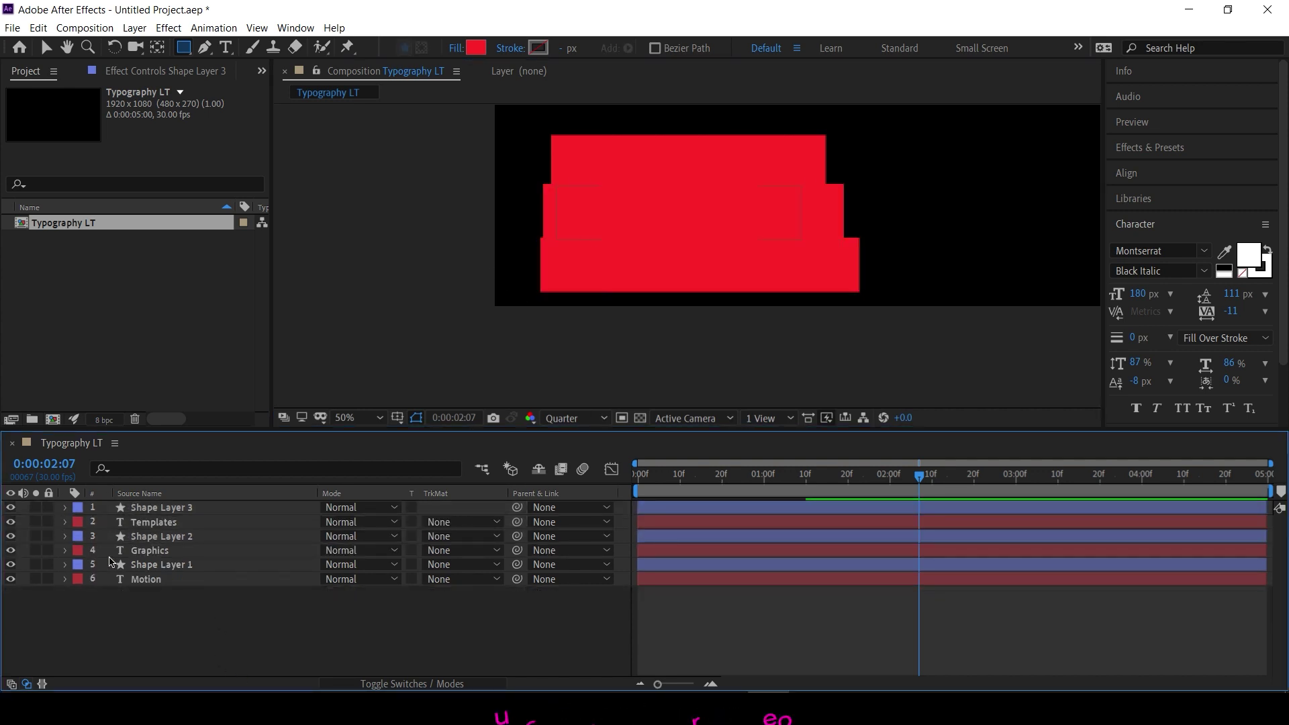
- Set the Motion, Graphics and Templates layers to Alpha Matte, each using the shape layer directly above it
click(159, 580)
click(466, 580)
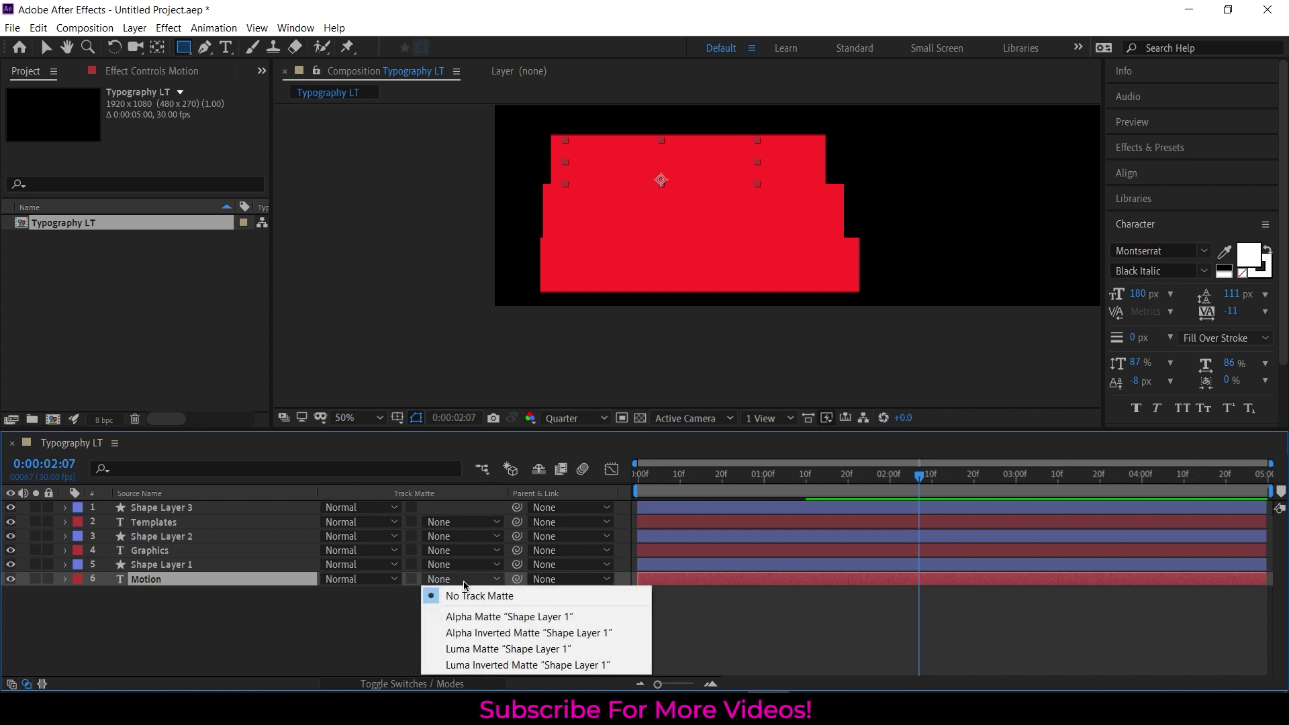
click(505, 617)
click(463, 551)
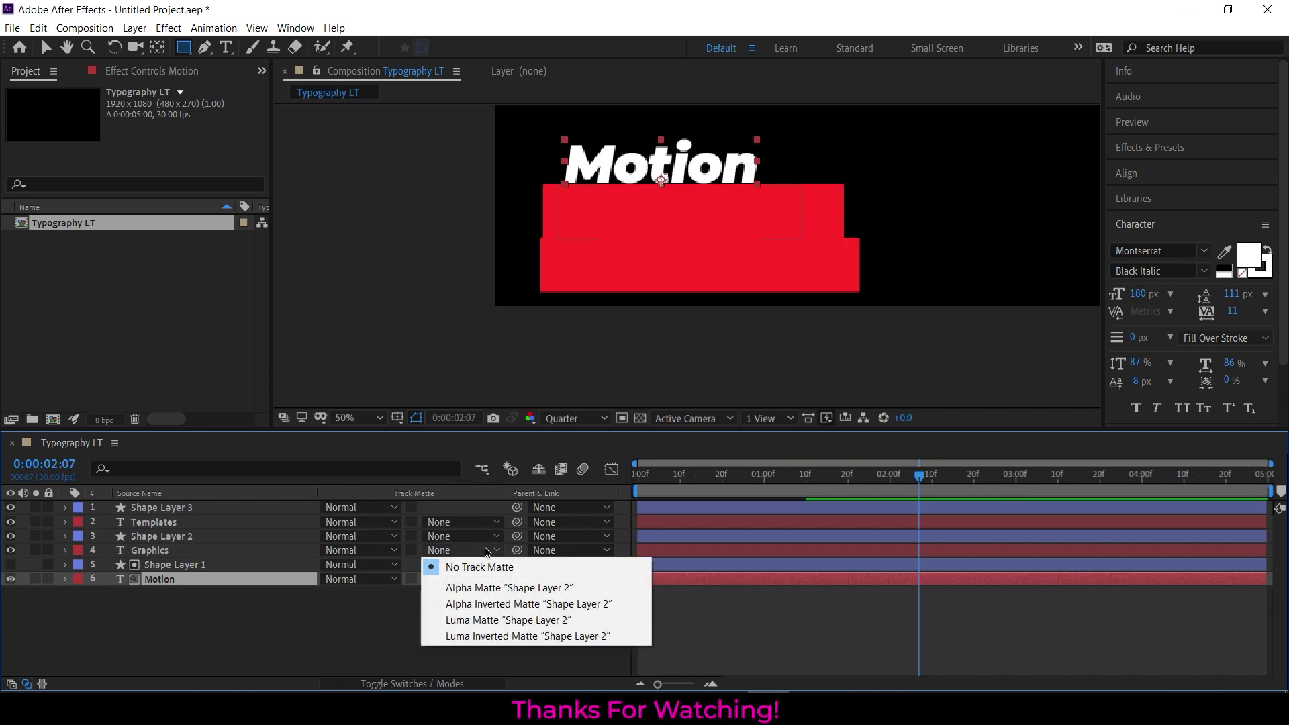
click(456, 588)
click(182, 522)
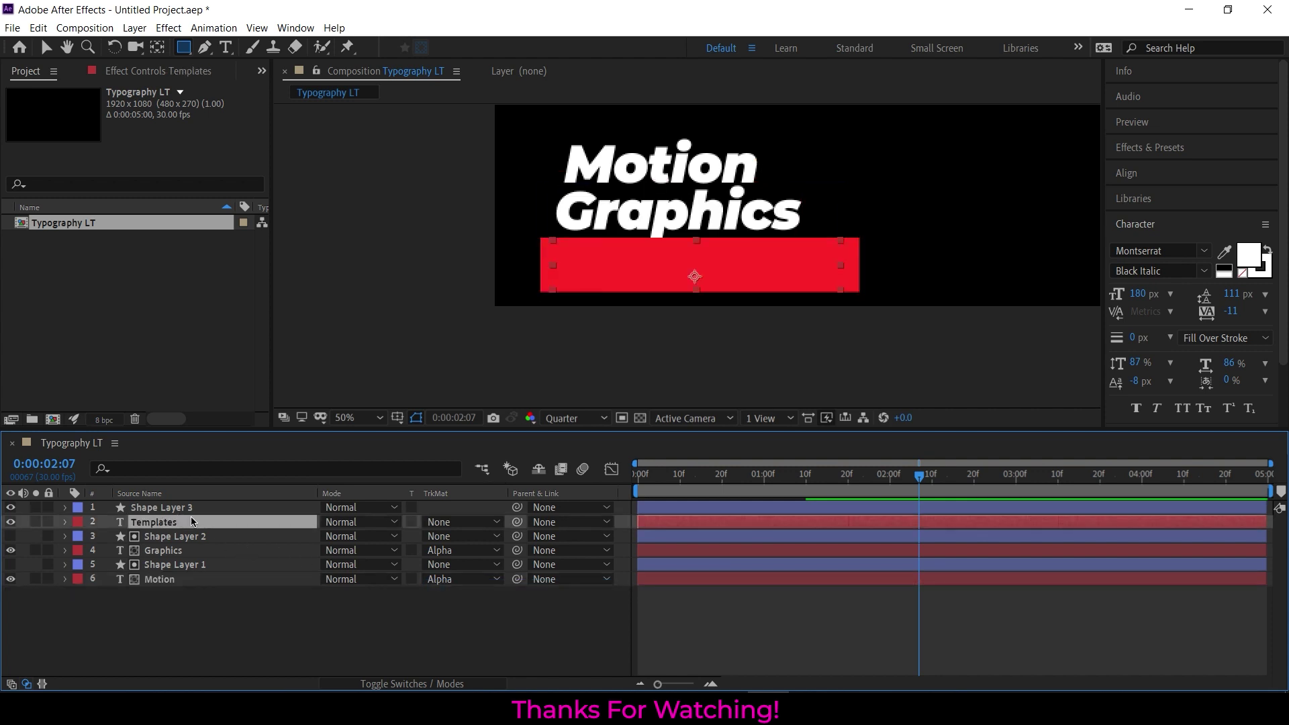
click(469, 526)
click(470, 557)
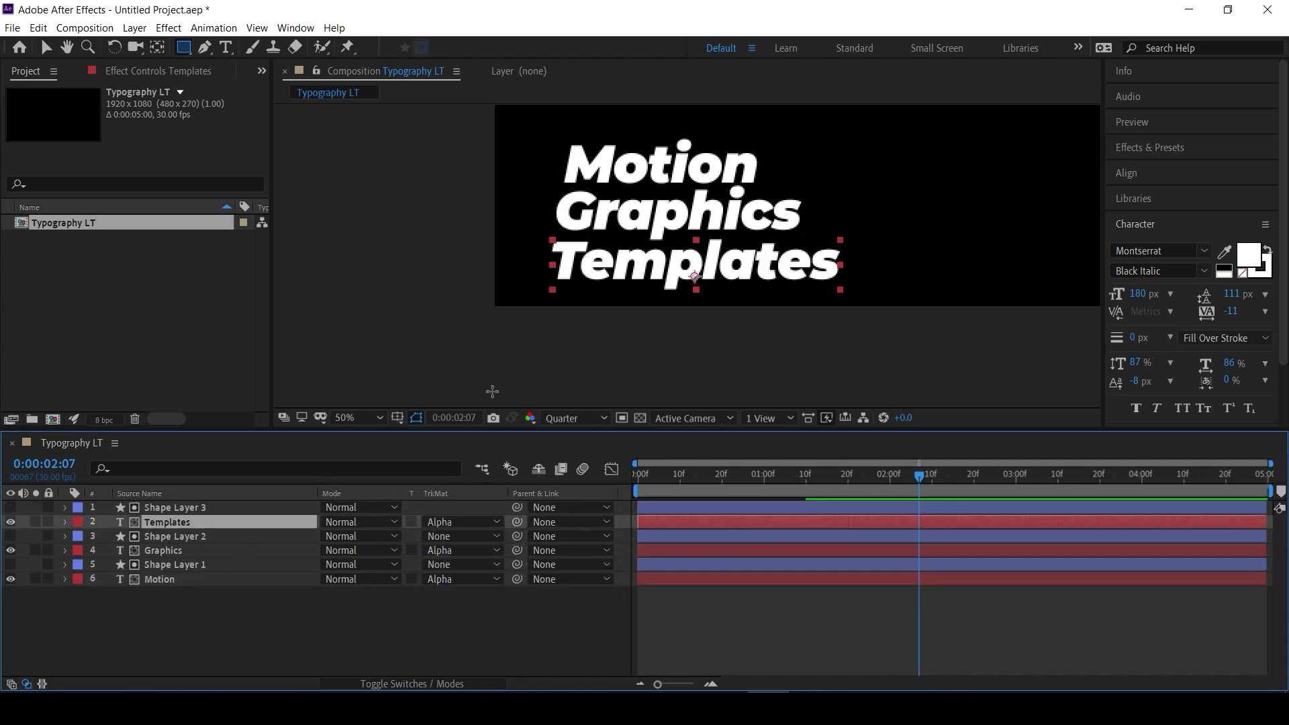
- Preview the matted text animation from the start and scrub through the reveal of the three lines
key(space)
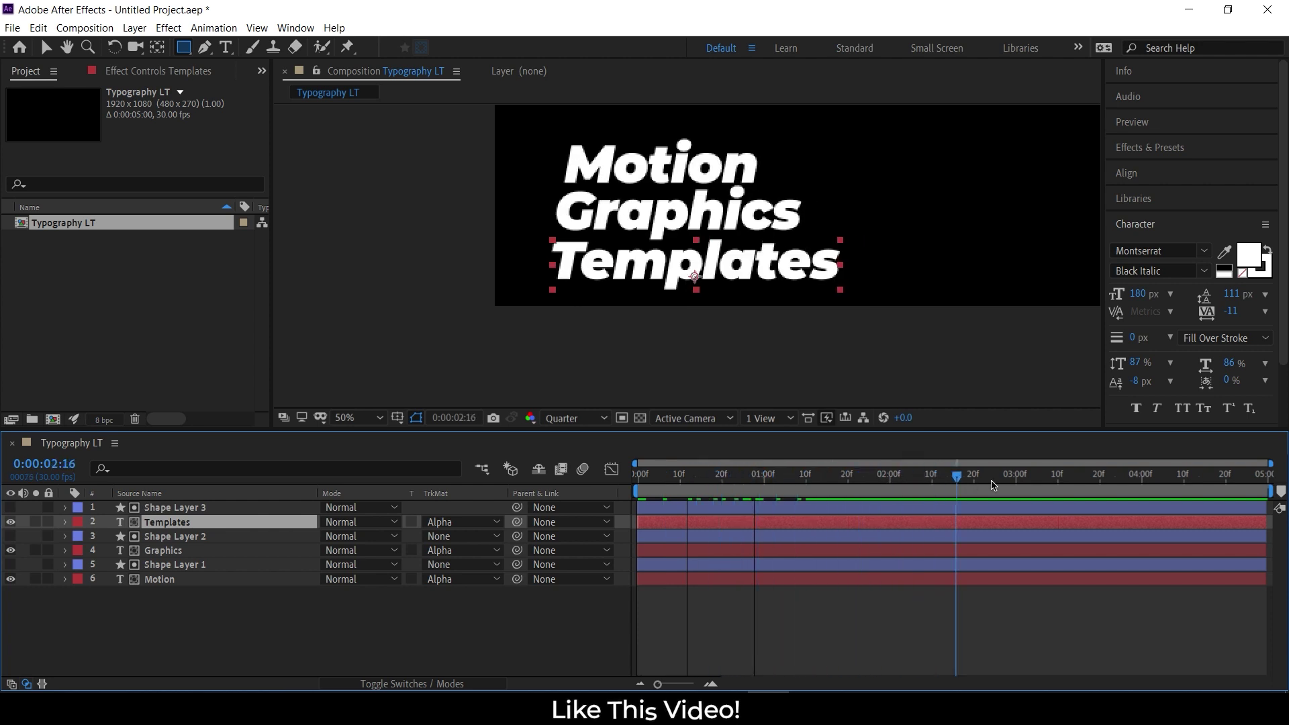
mouse_move(1001, 478)
mouse_down()
mouse_move(710, 478)
mouse_move(890, 484)
mouse_up()
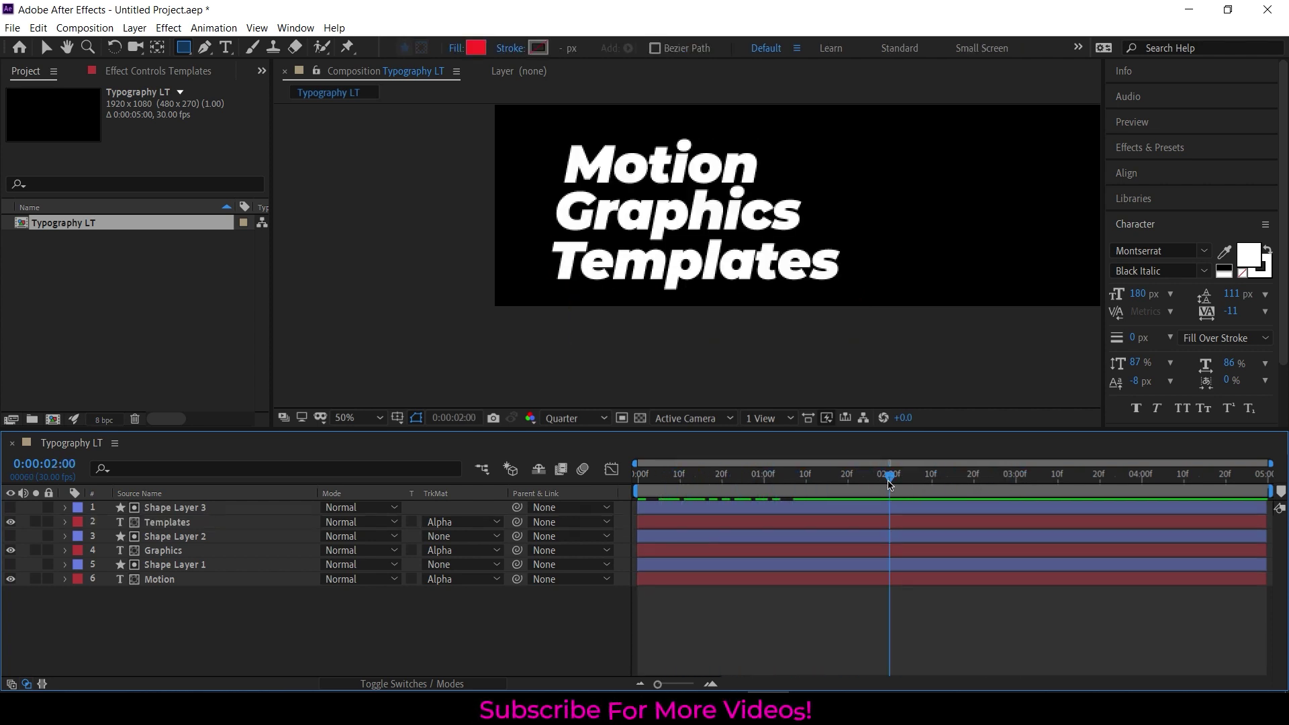
key(Home)
key(space)
key(space)
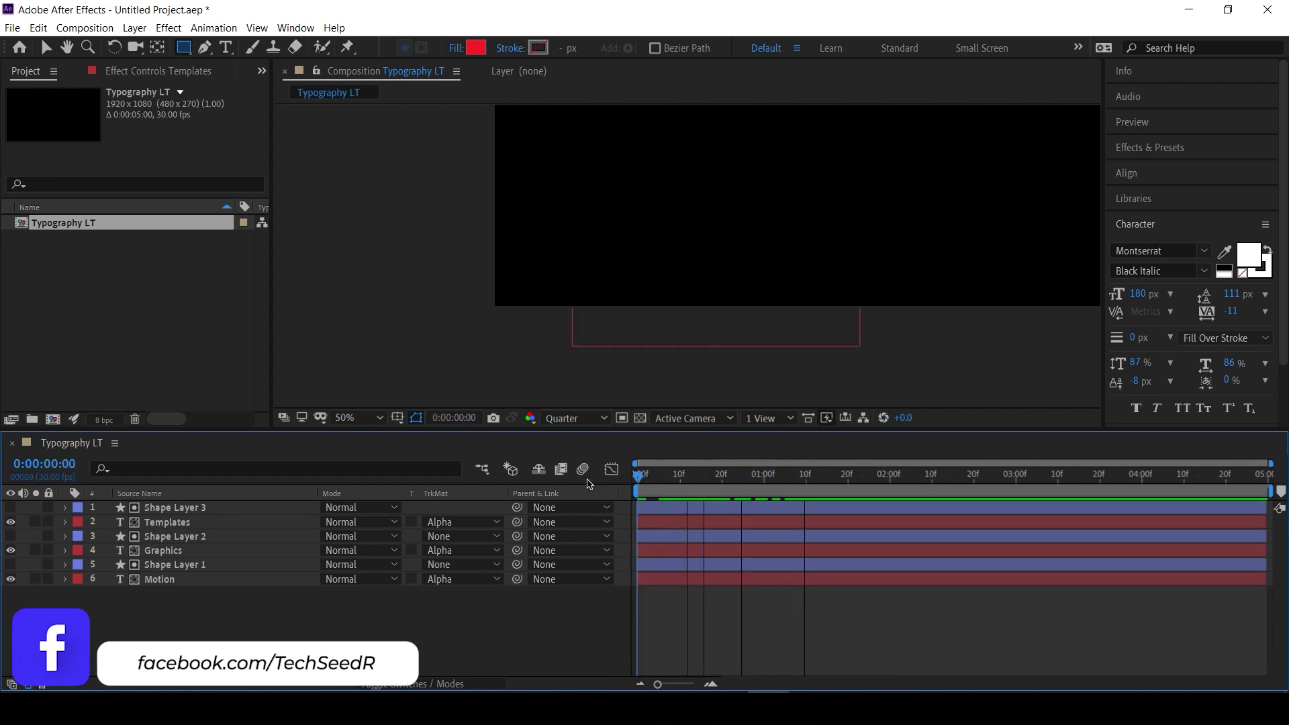
drag(651, 489, 836, 484)
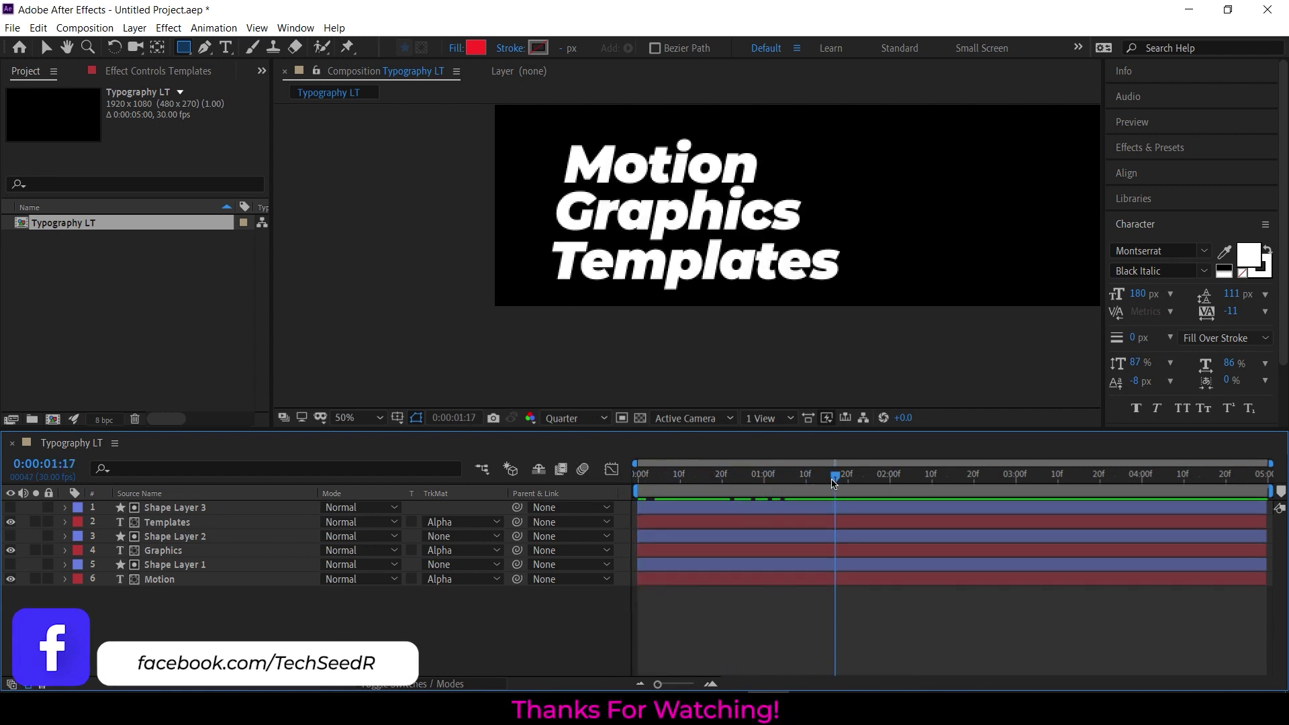
- Shift the Graphics layer together with its matte, Shape Layer 2, so both start at frame 5
click(210, 522)
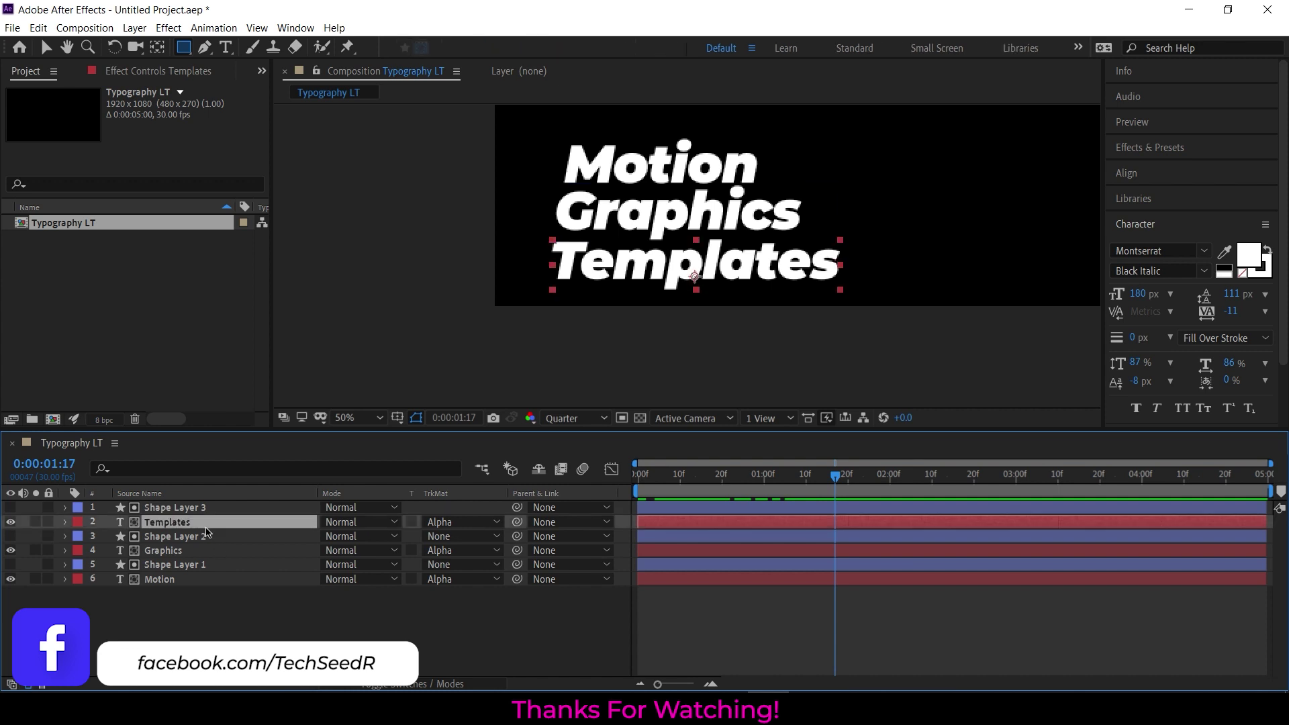
click(192, 551)
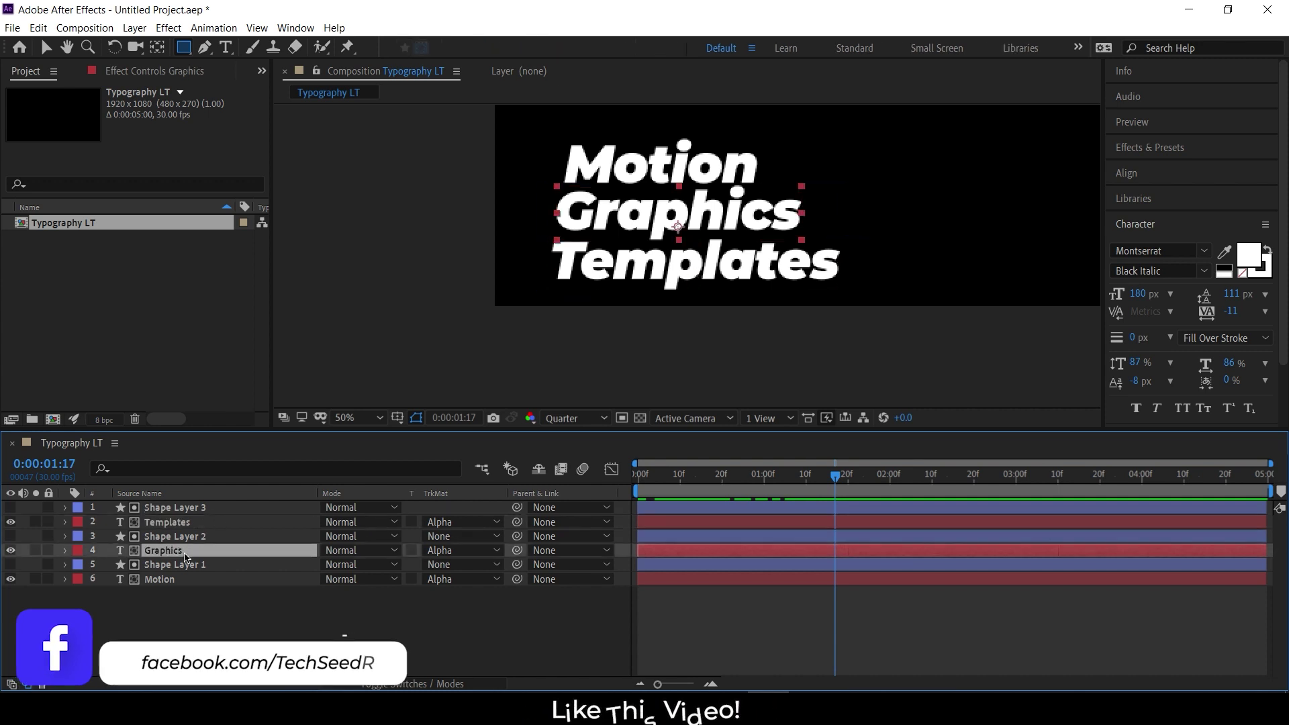
ctrl+click(192, 536)
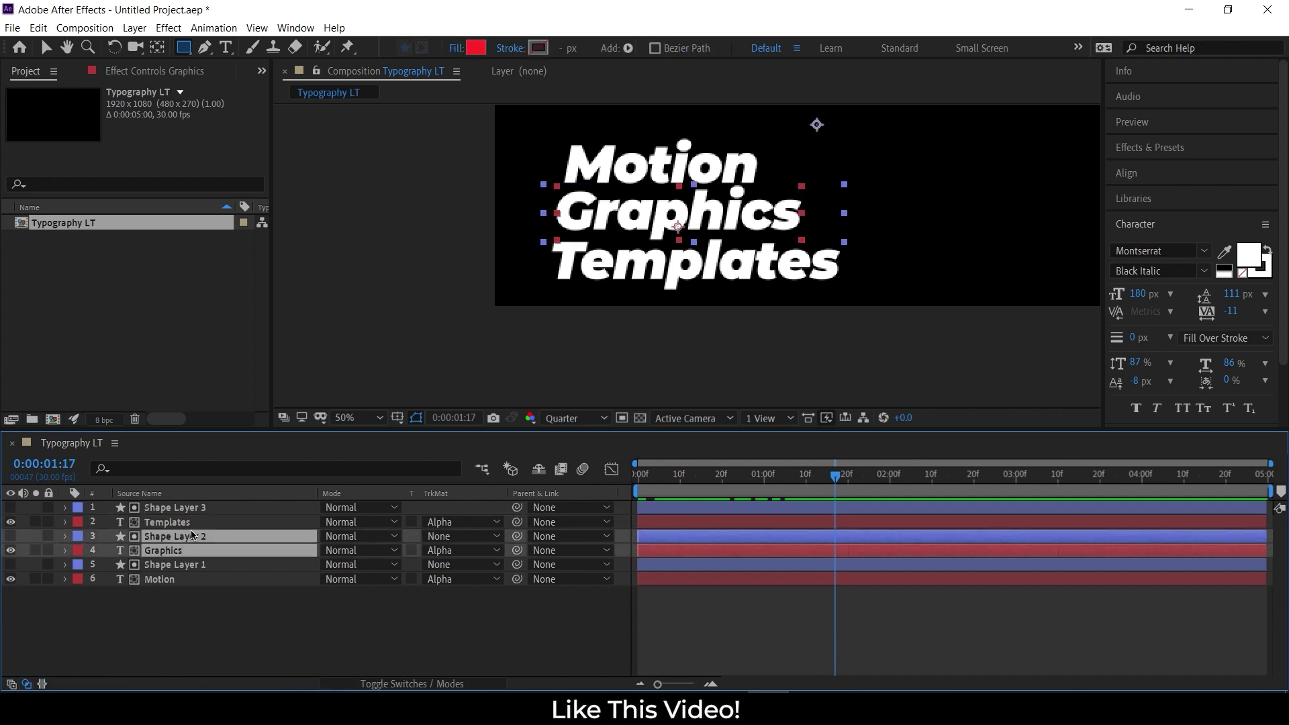
drag(693, 553, 710, 552)
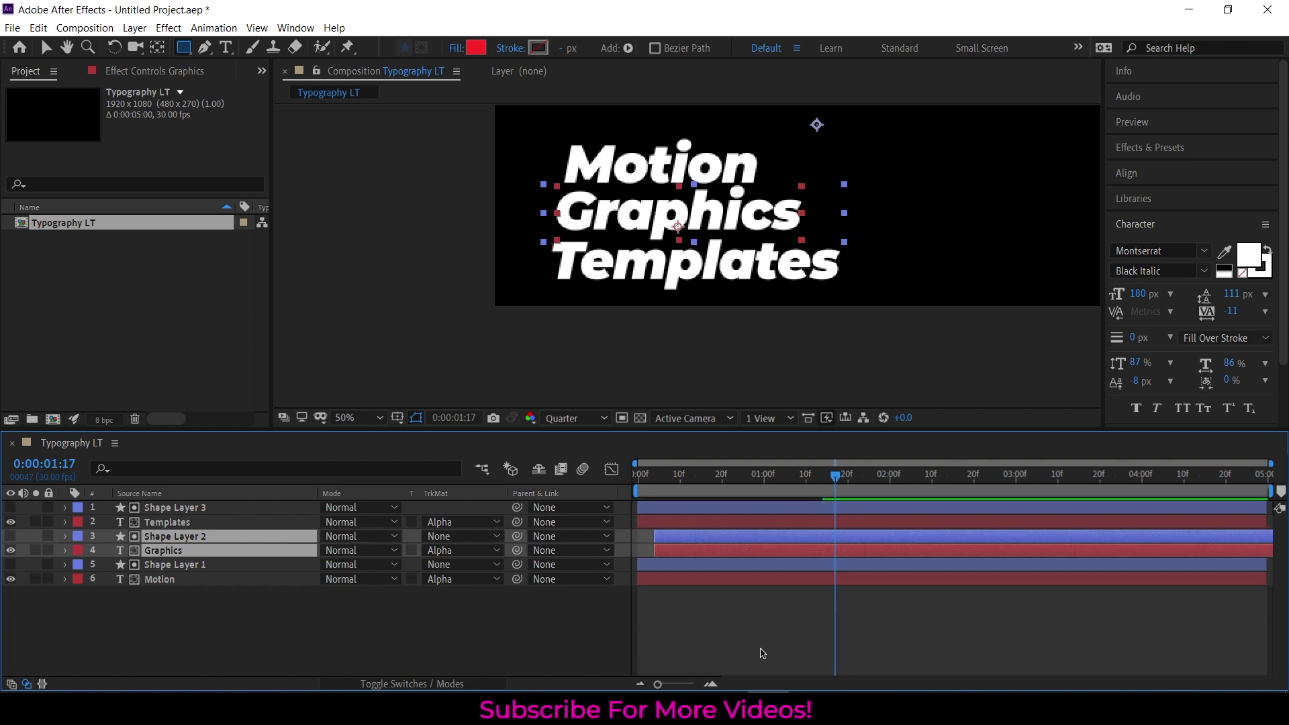
scroll(763, 608, up, 6)
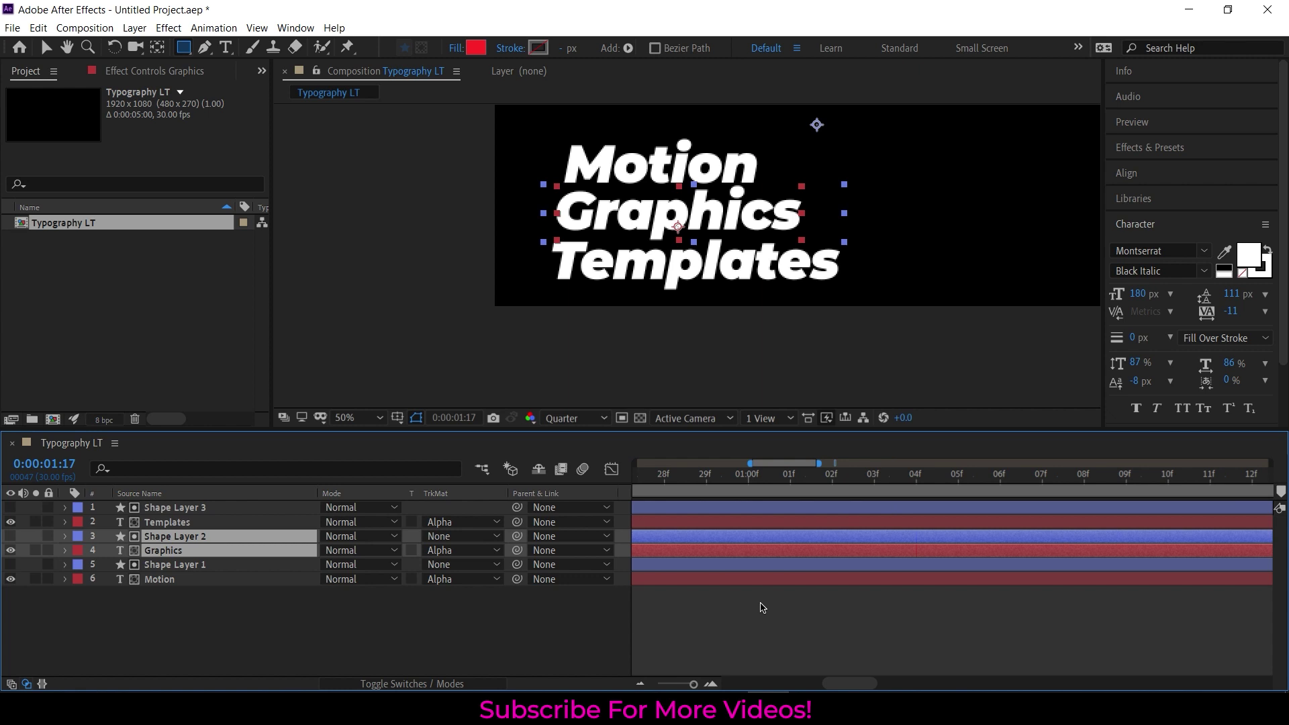
scroll(797, 641, down, 6)
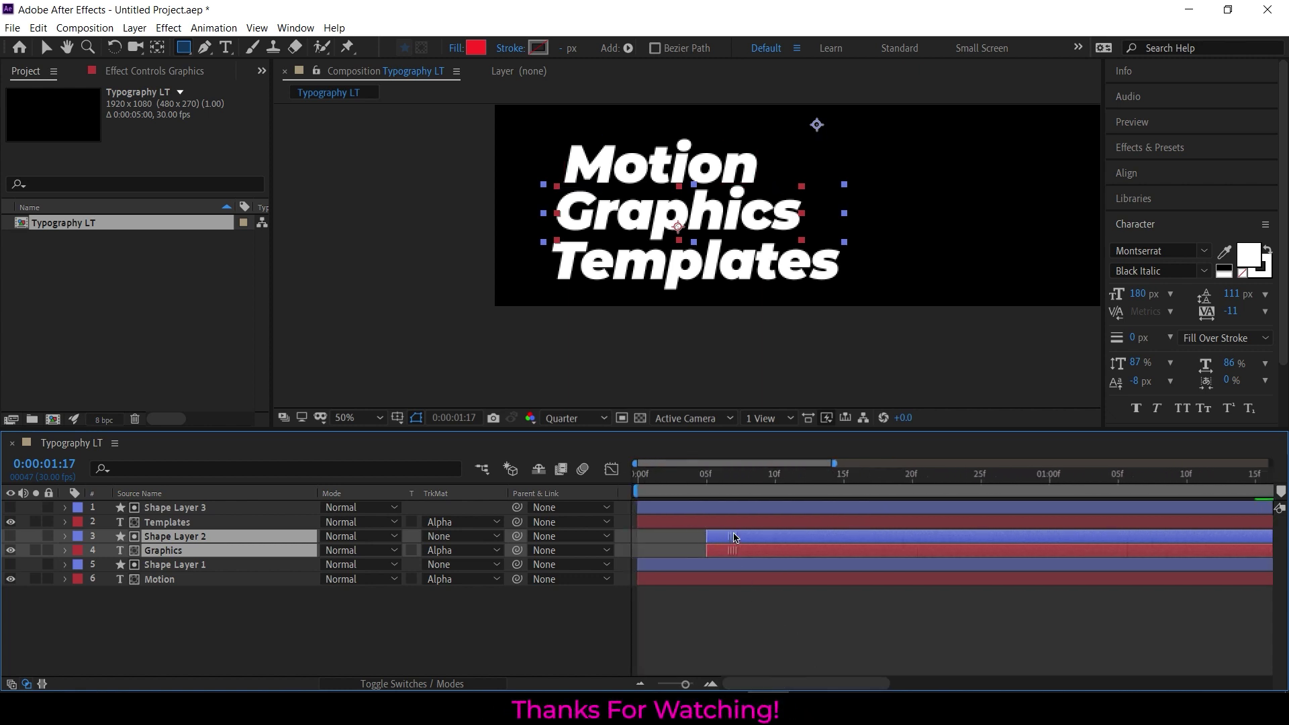
- Shift the Templates layer together with its matte, Shape Layer 3, so both start at frame 10
click(873, 523)
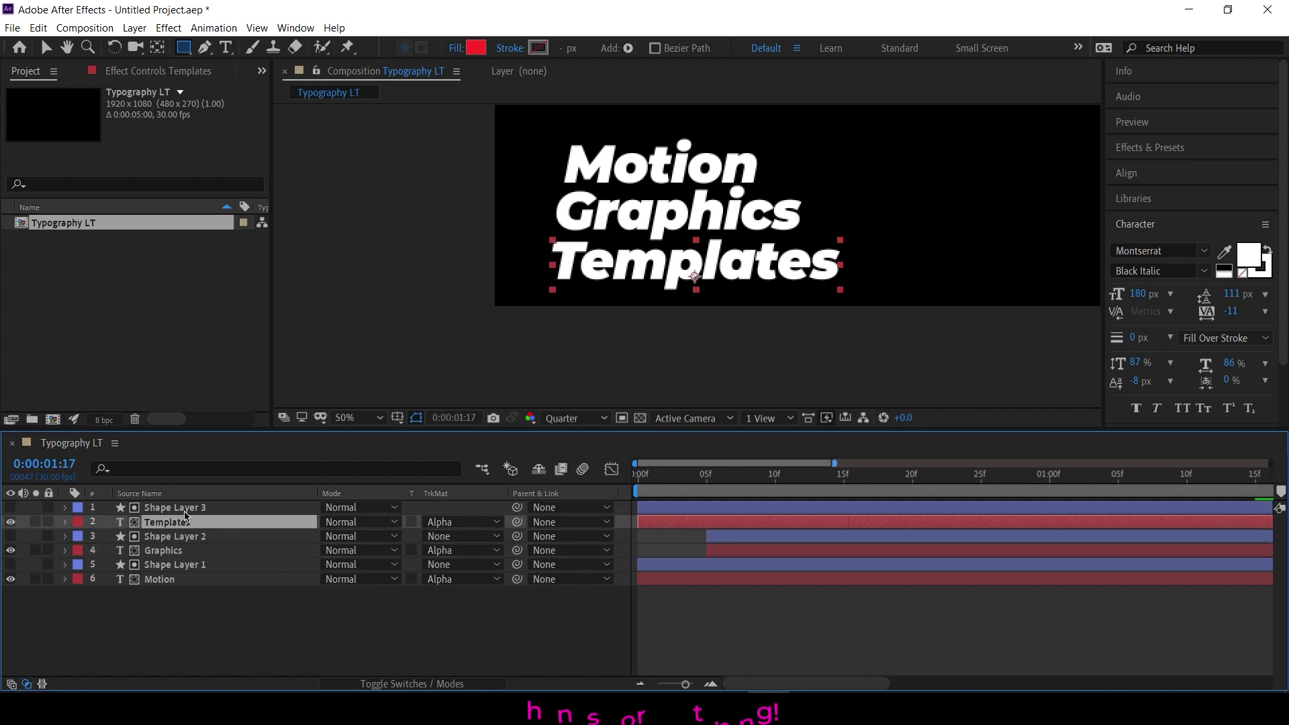
ctrl+click(879, 508)
drag(739, 512, 877, 514)
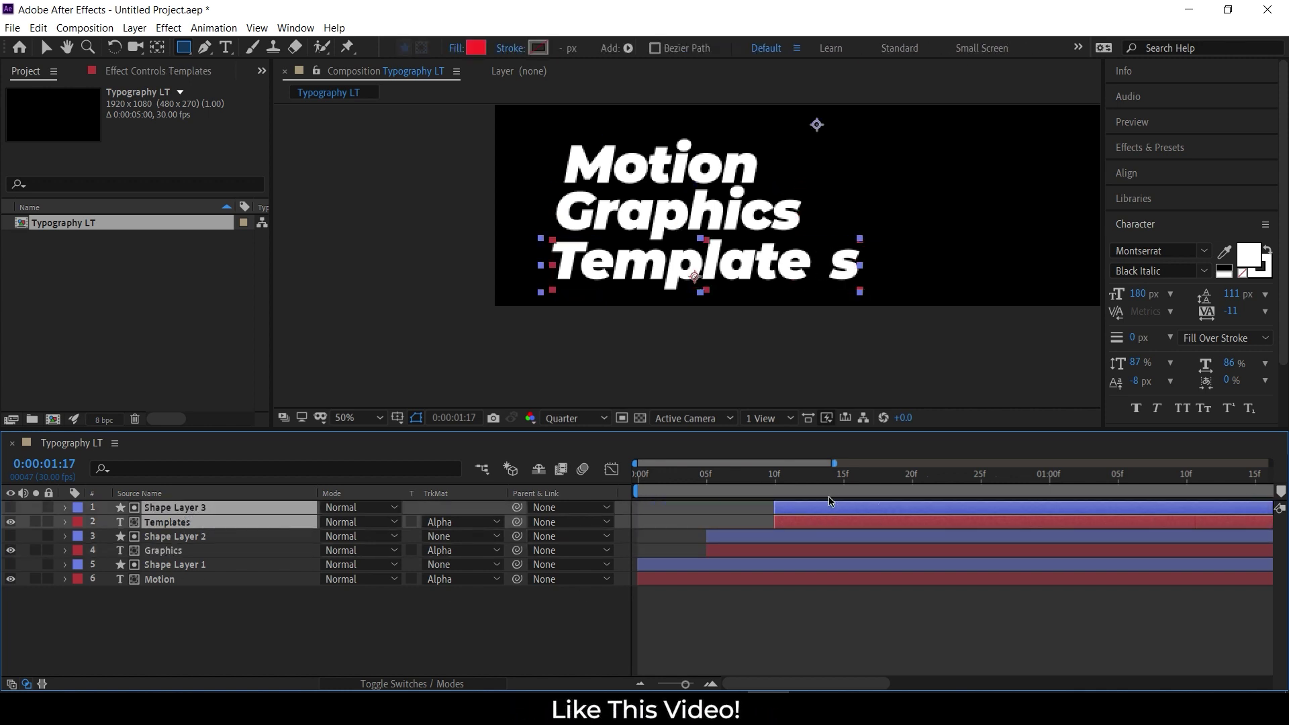
- Preview the staggered reveal of the three text lines from the start and scrub to 0:00:01:06
drag(761, 495, 830, 474)
key(space)
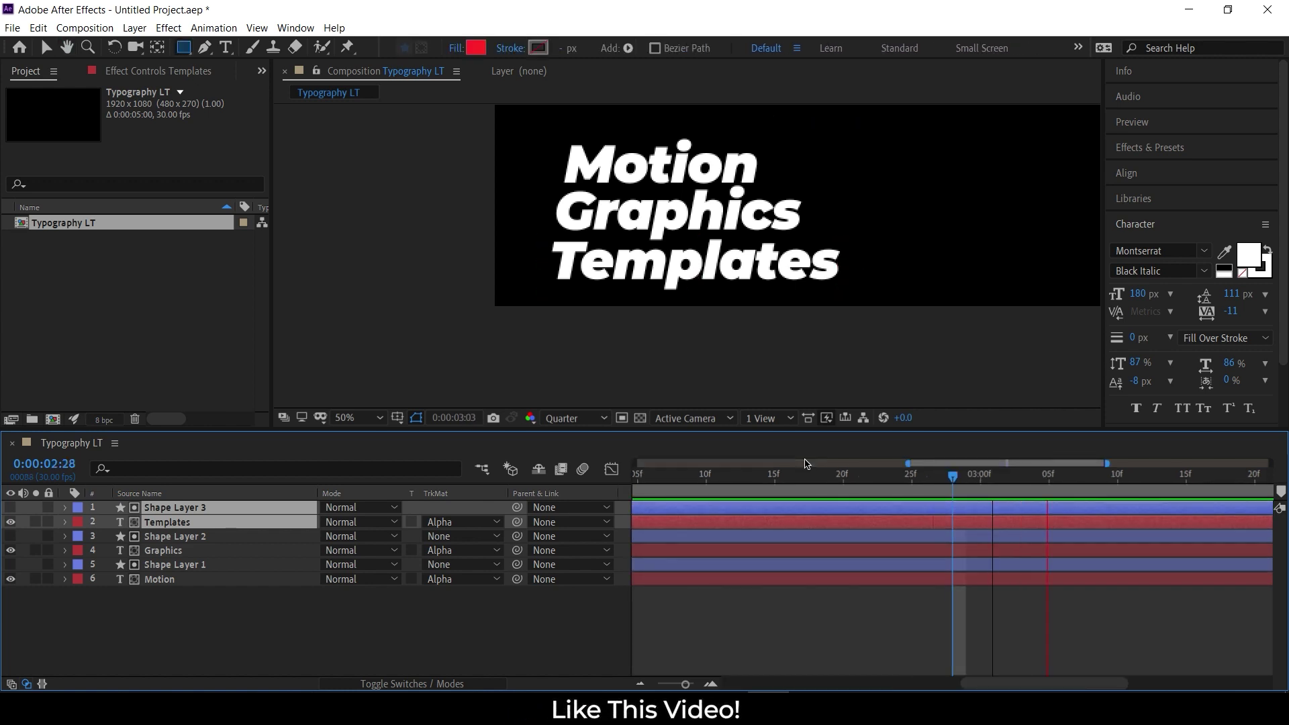
key(;)
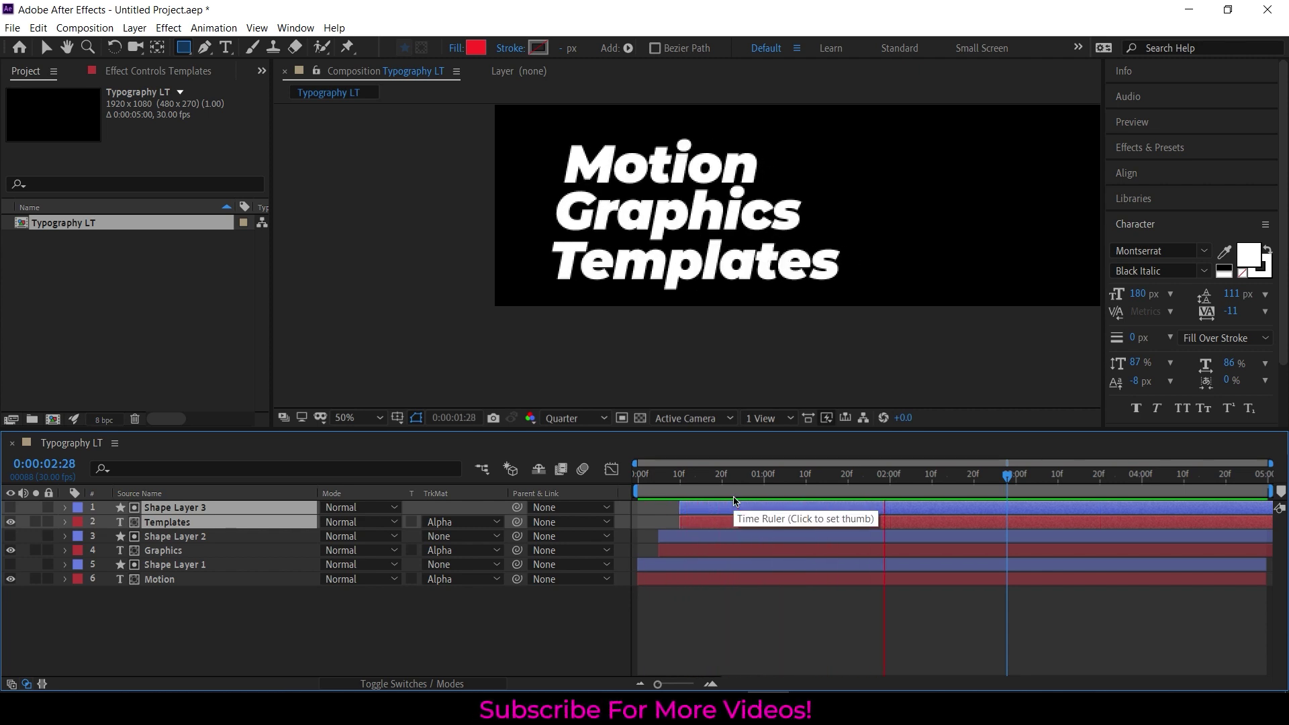
drag(700, 493, 619, 492)
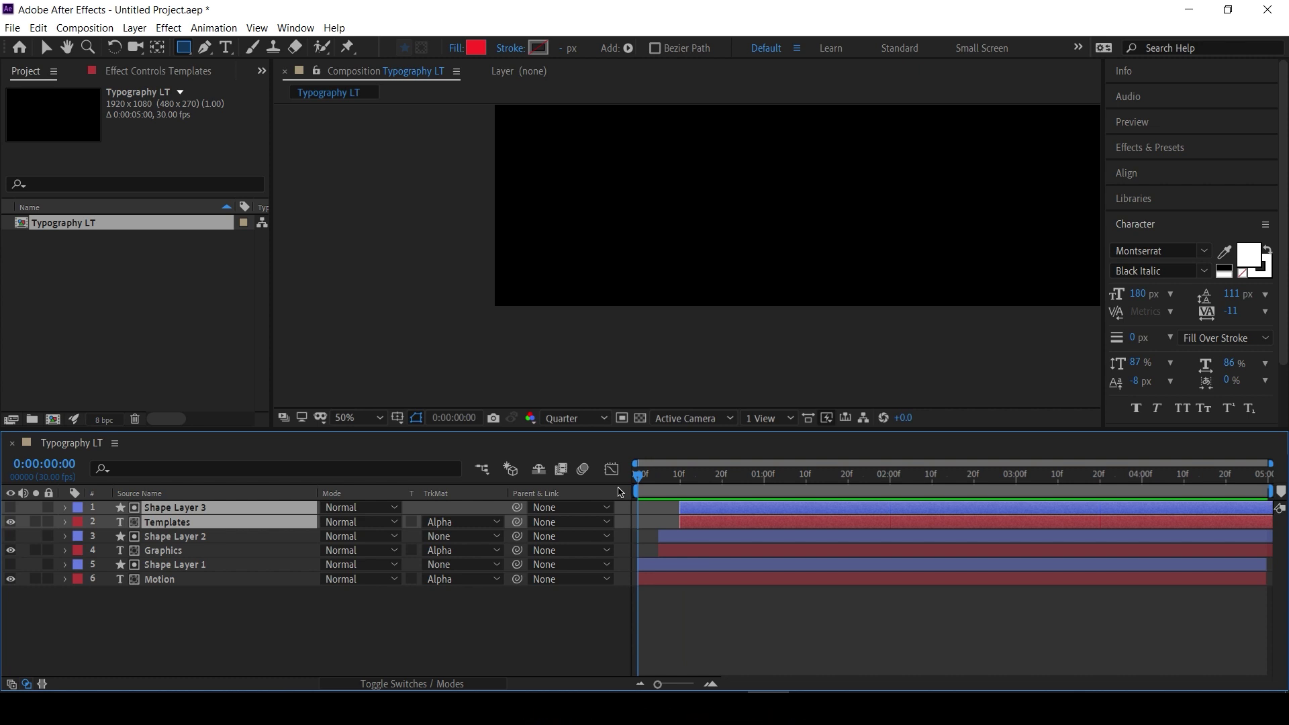
key(space)
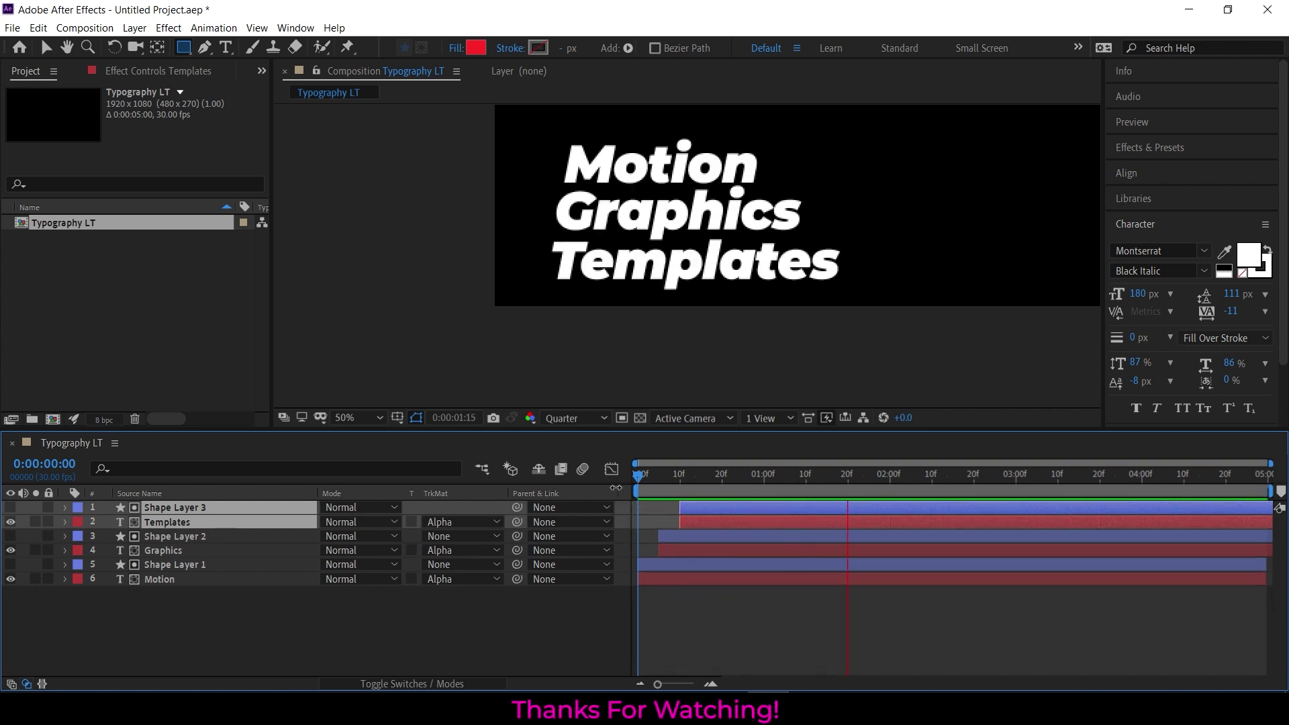
key(space)
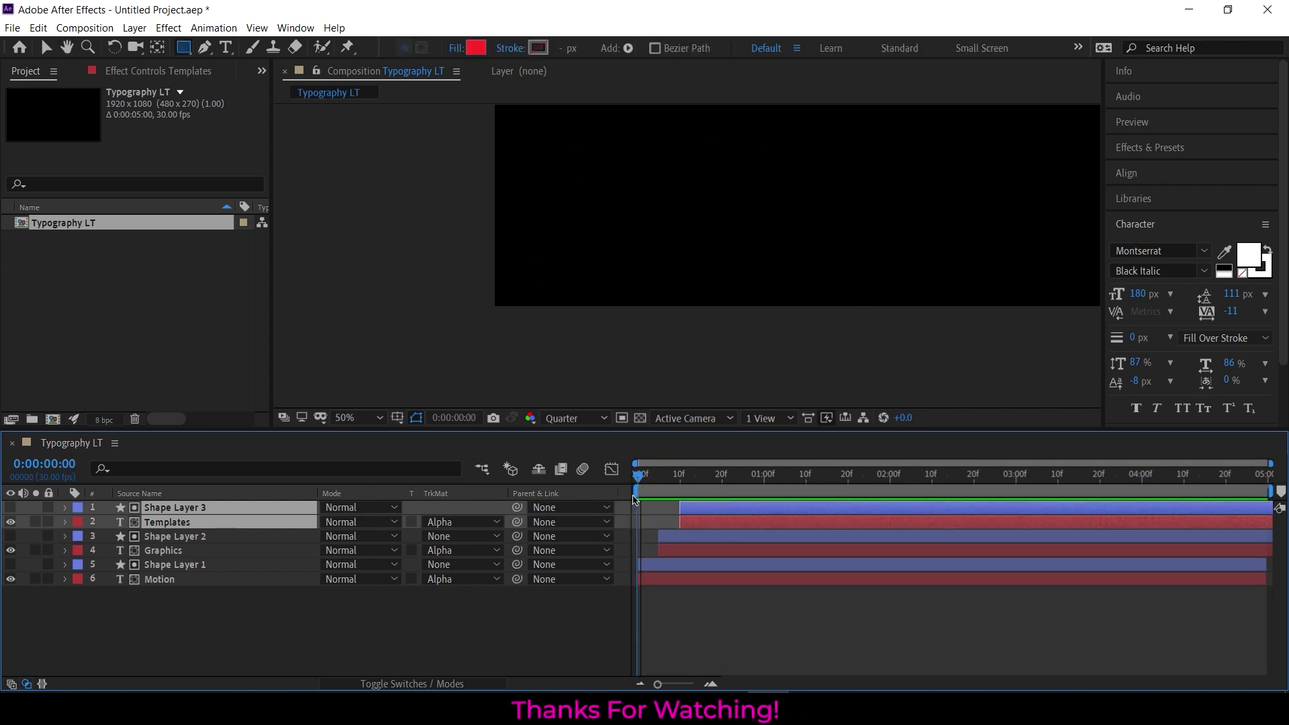
click(705, 493)
click(718, 493)
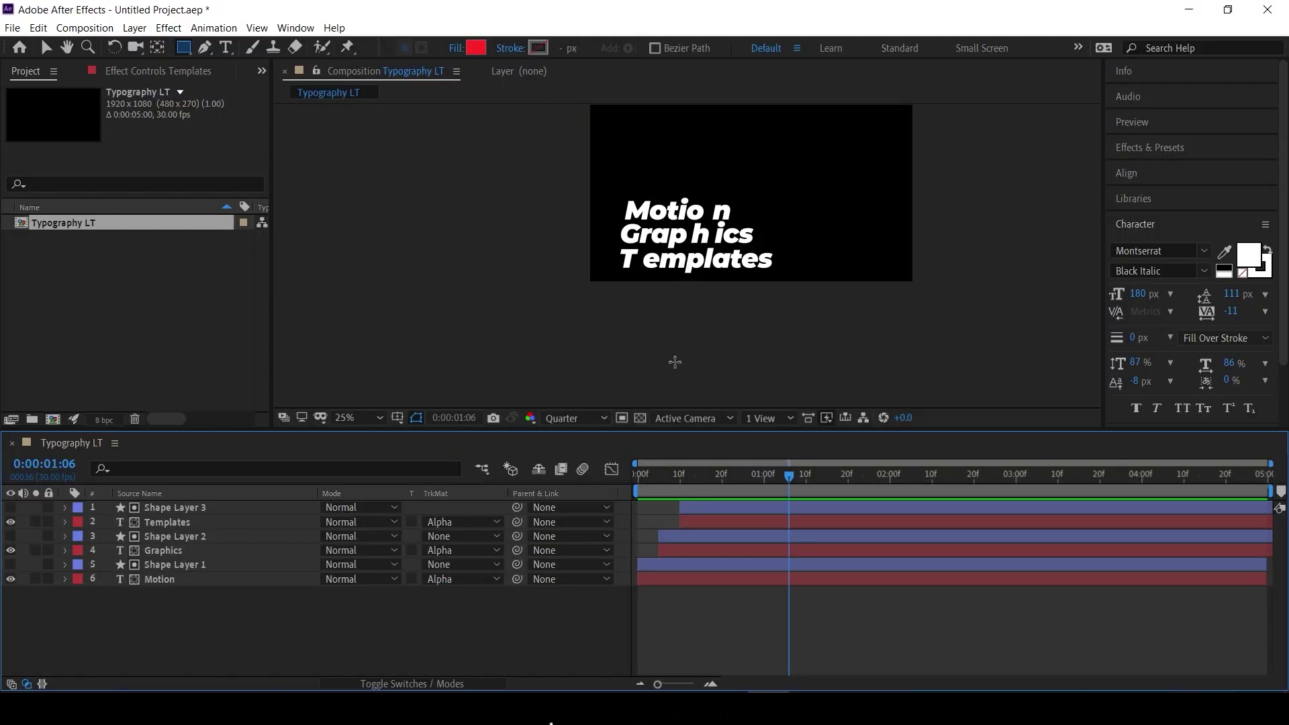
- Bring up Essential Graphics for building a motion graphics template
click(302, 29)
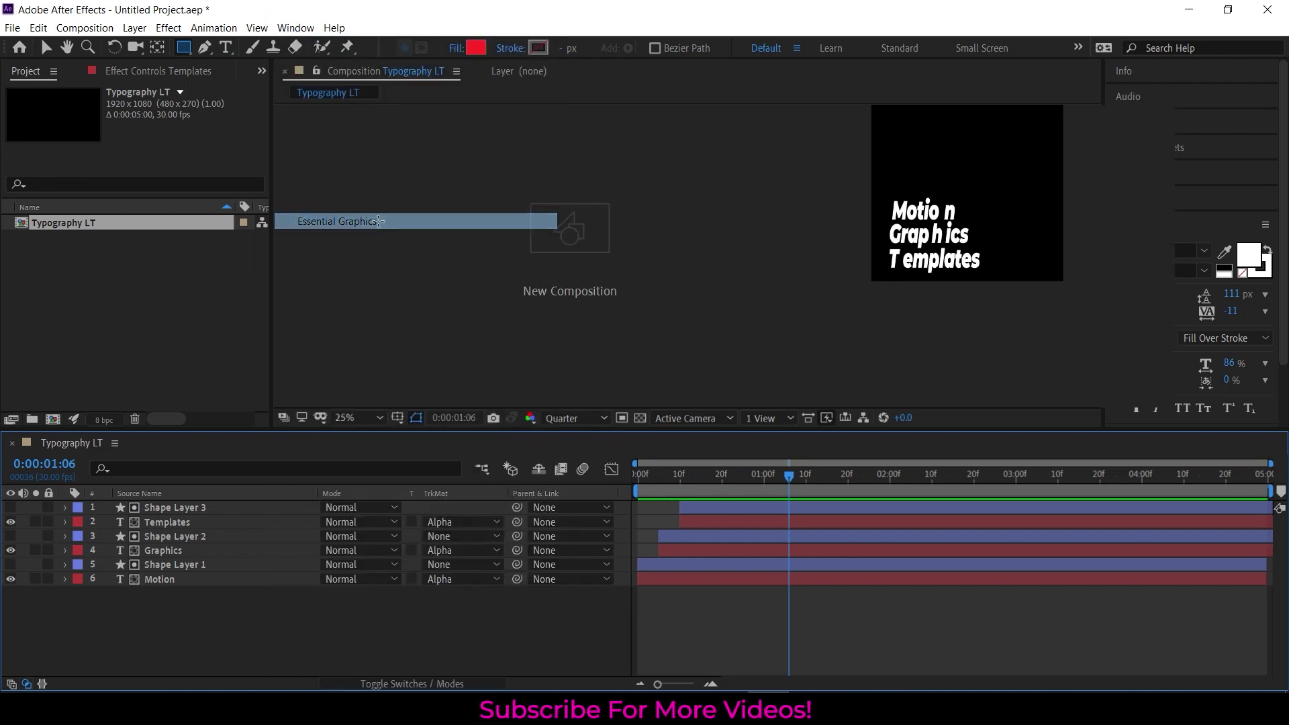
click(349, 223)
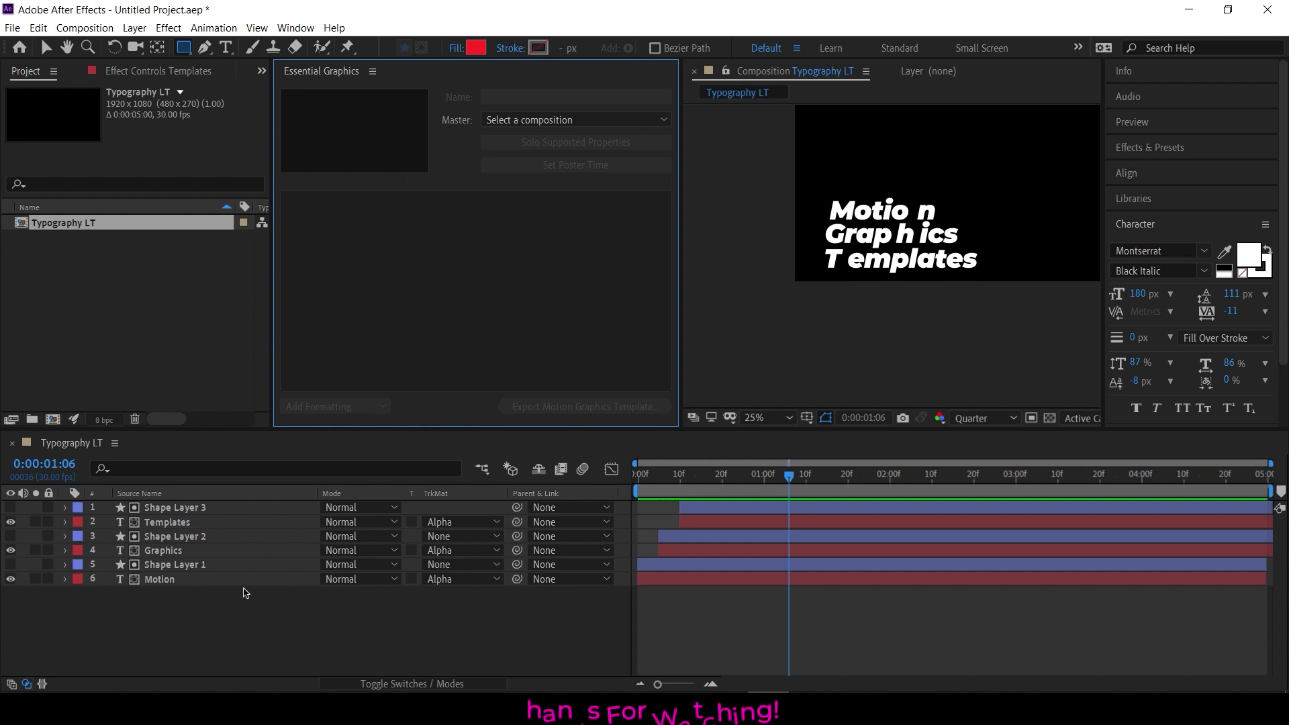
click(175, 633)
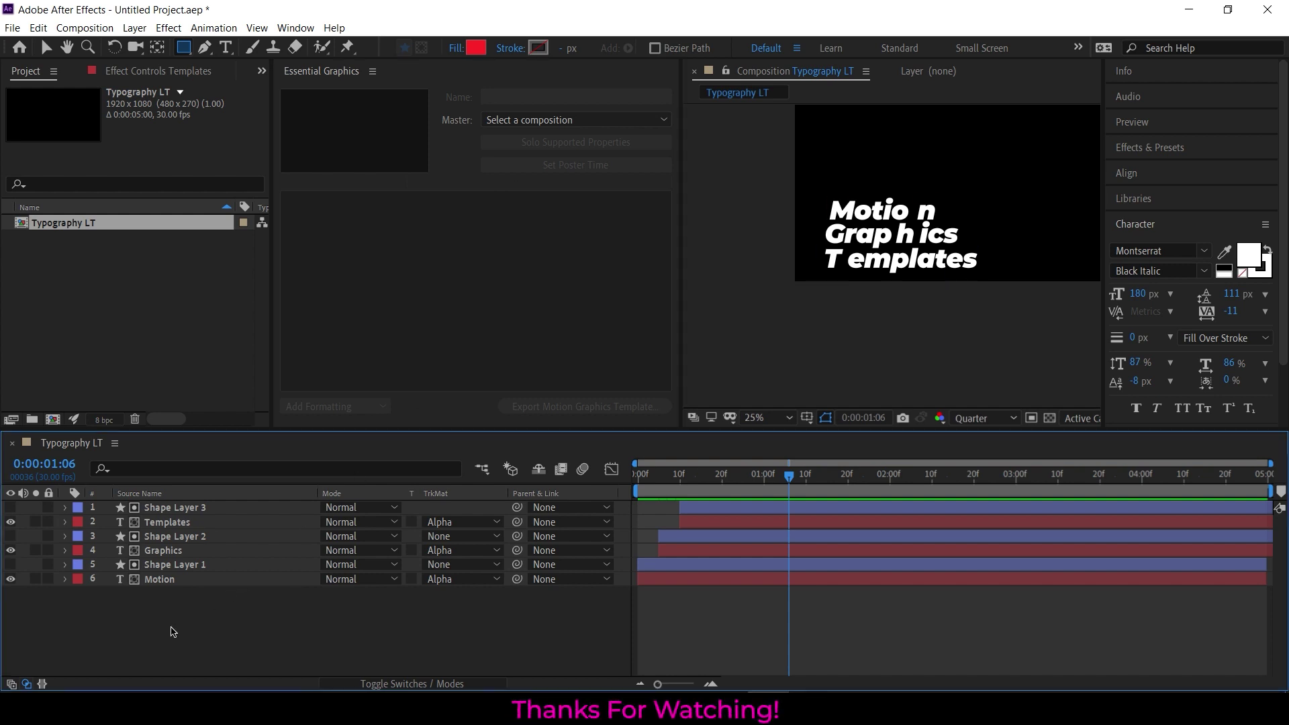
- Move the Motion layer's anchor point to the lower-left corner of its text
click(159, 583)
key(period)
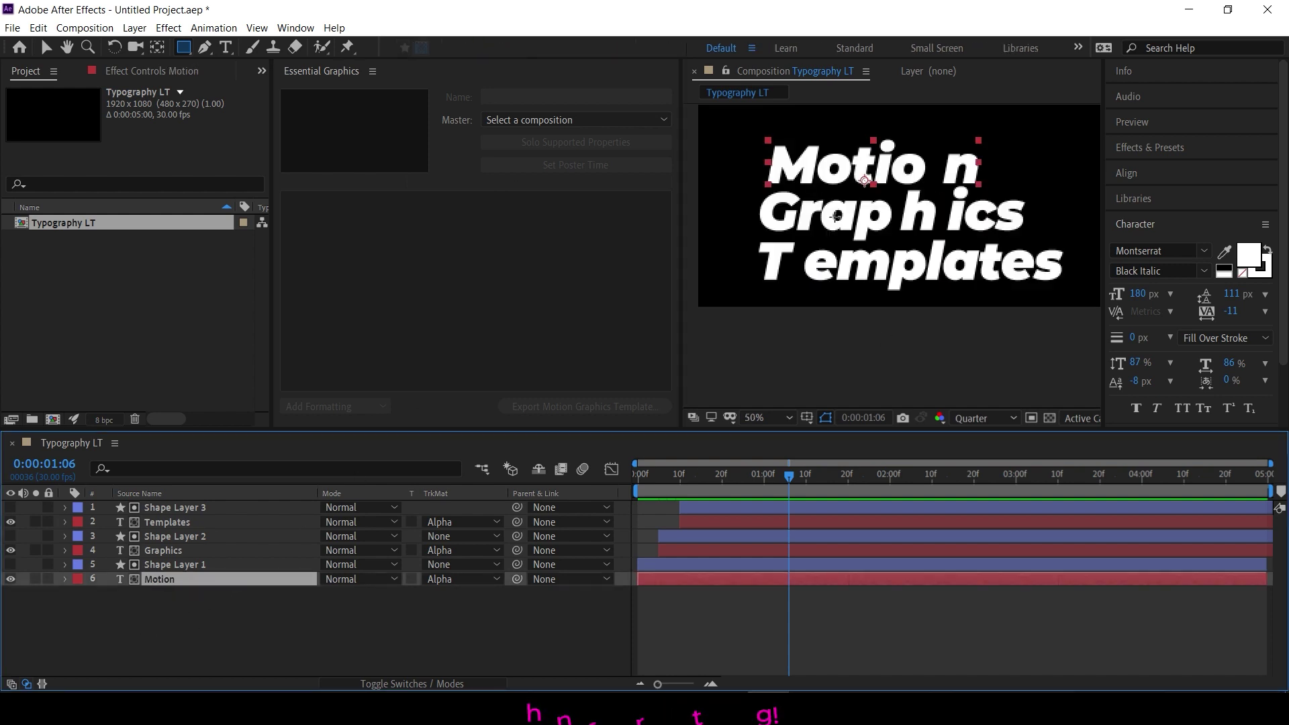
scroll(904, 182, up, 2)
scroll(903, 182, down, 2)
key(h)
drag(819, 164, 824, 215)
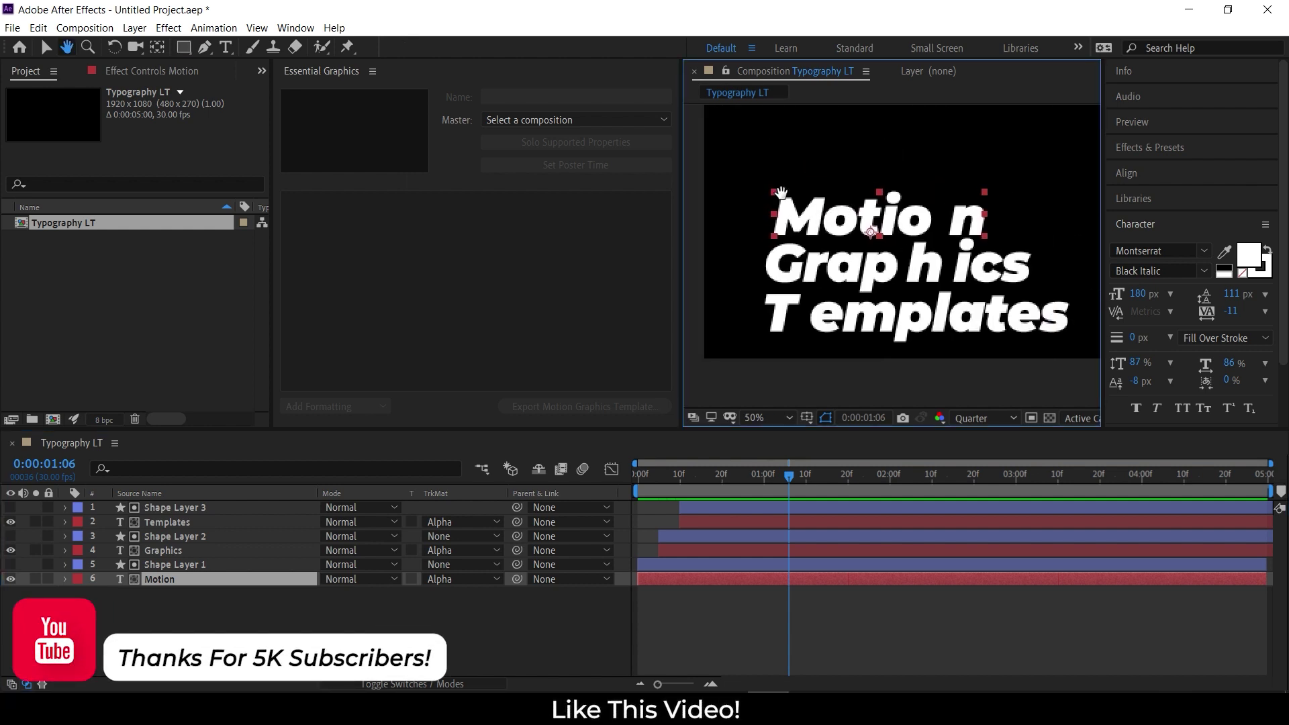
click(159, 46)
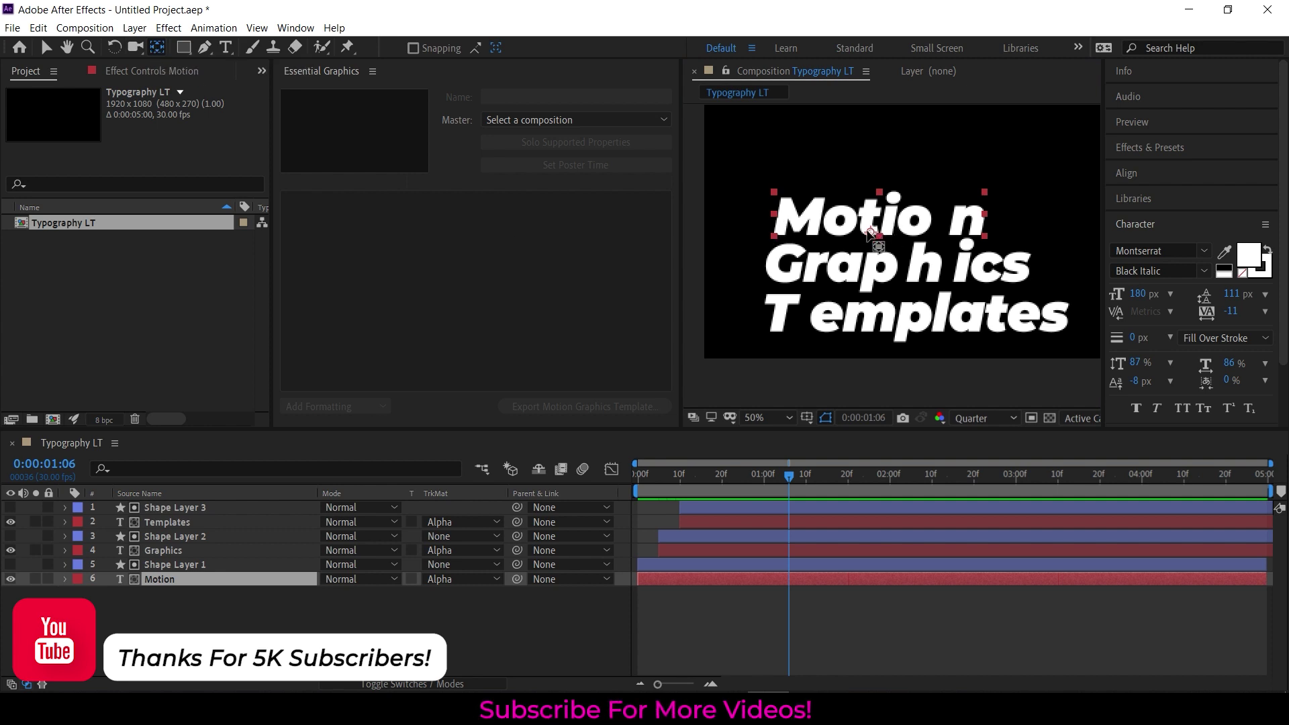
drag(870, 232, 871, 234)
drag(793, 236, 774, 236)
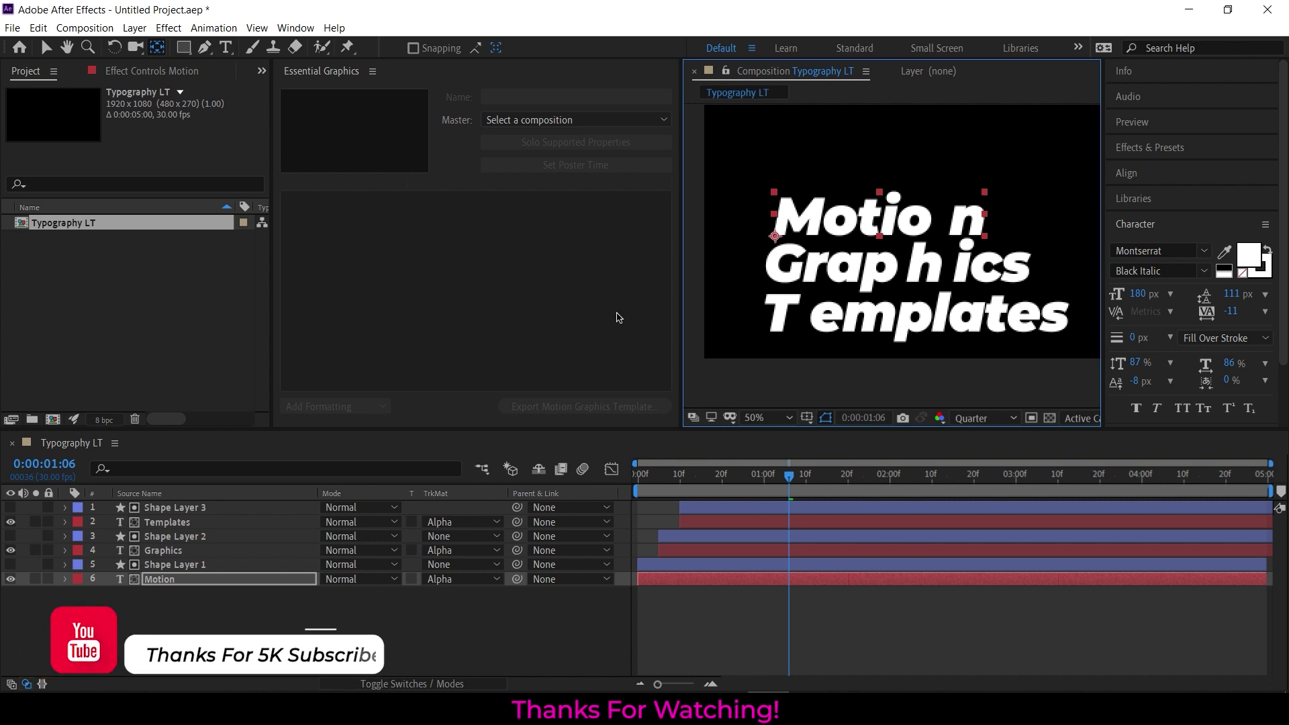
- Move the anchor points of the Graphics and Templates layers to the lower-left corners of their text
click(153, 550)
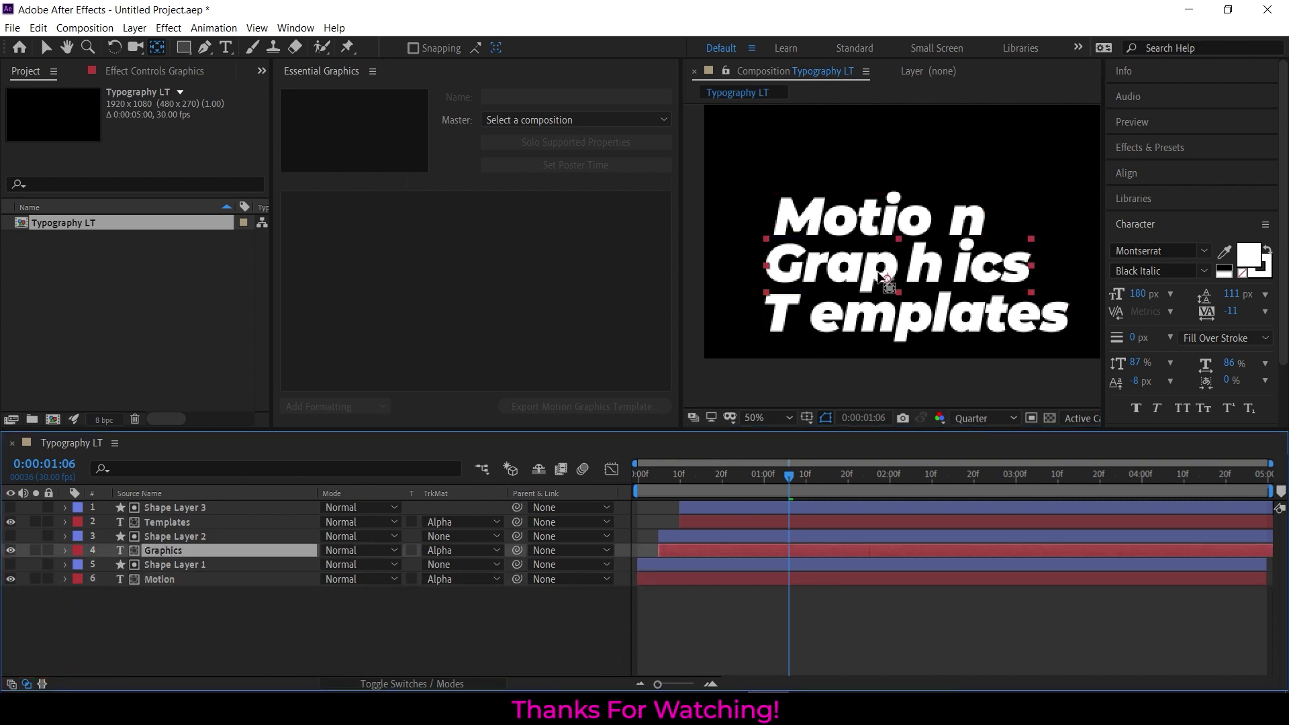
drag(887, 281, 770, 296)
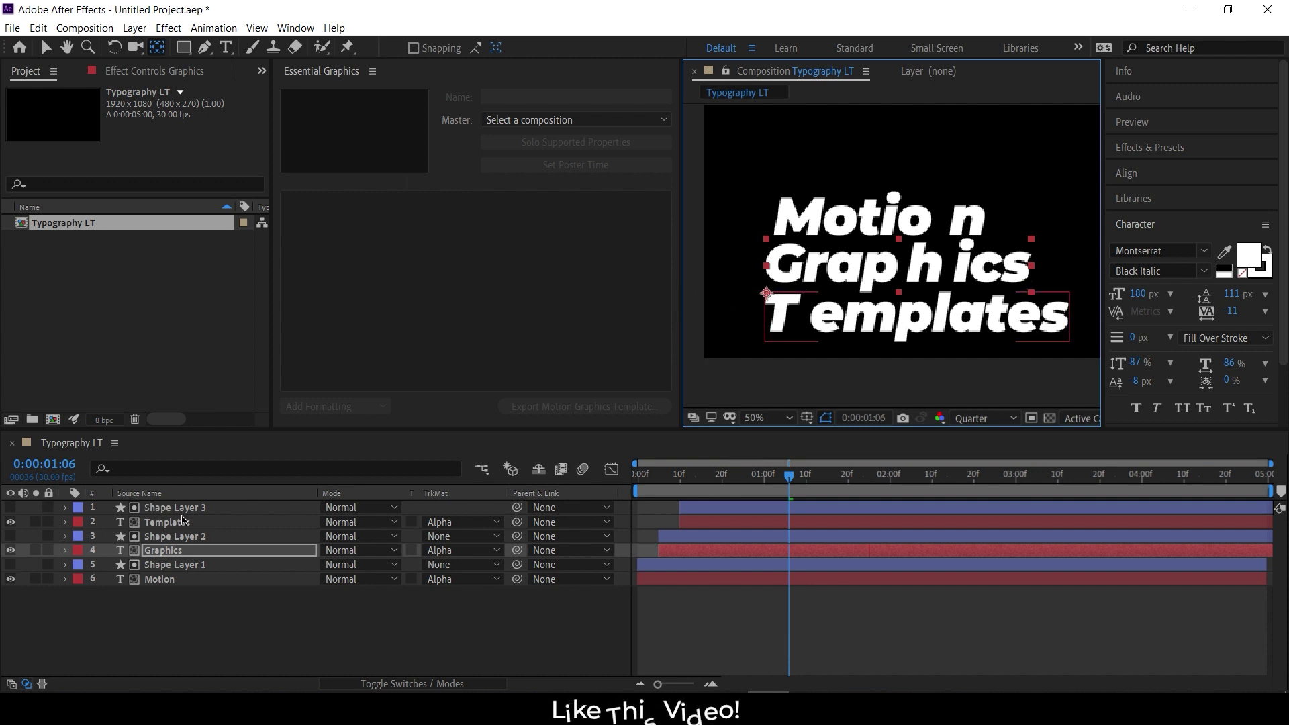
click(104, 522)
drag(899, 334, 770, 341)
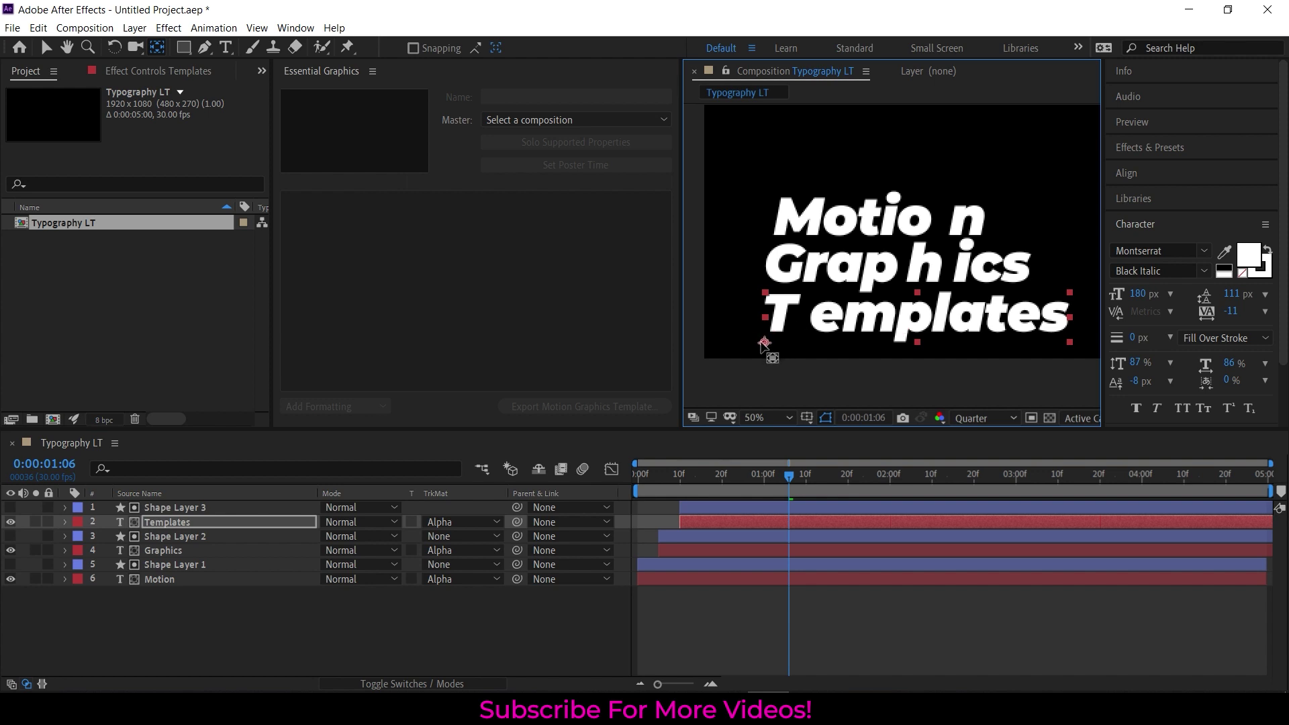
click(287, 636)
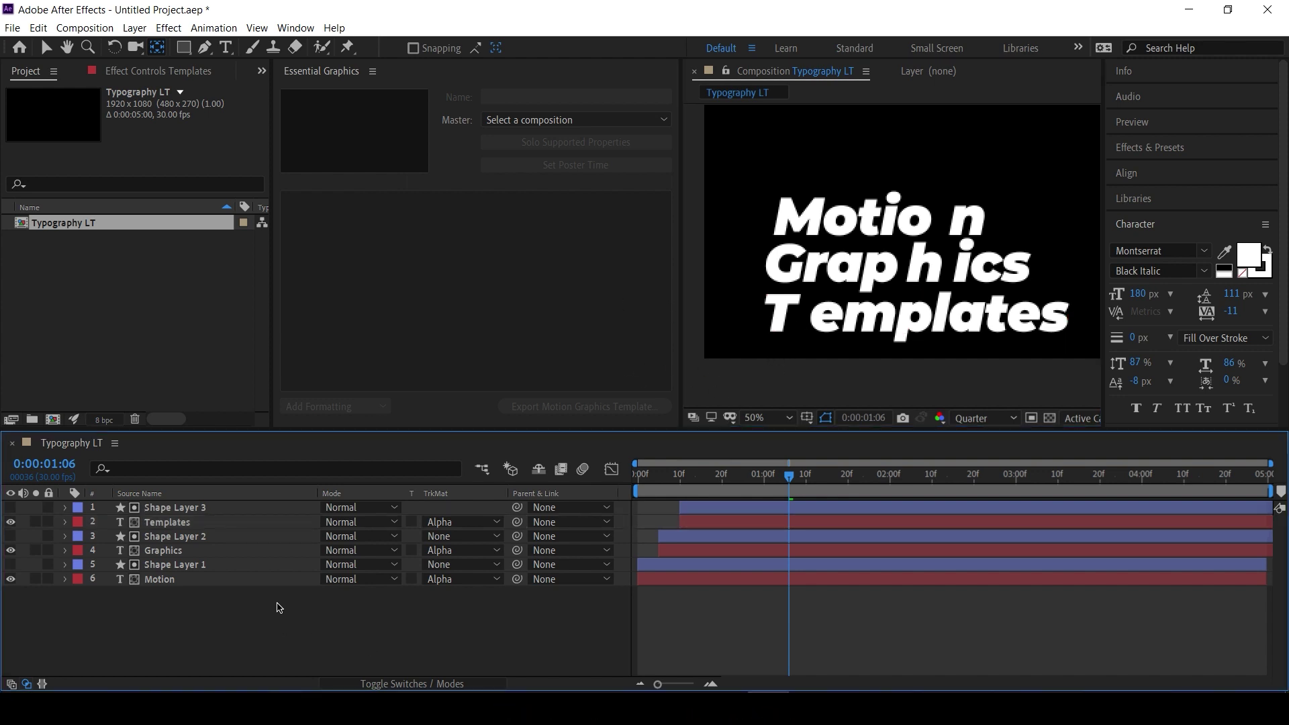
- Set Typography LT as the template's master composition and name the template TYPO LT
click(554, 119)
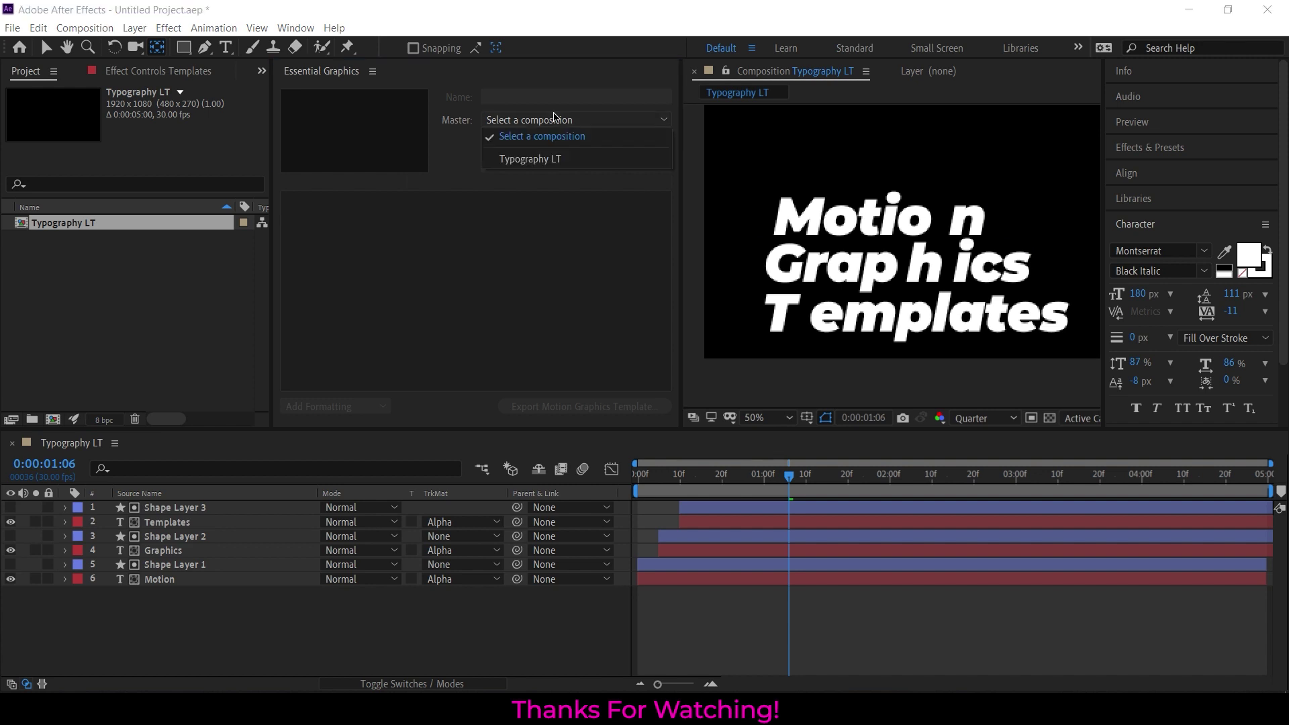
click(535, 159)
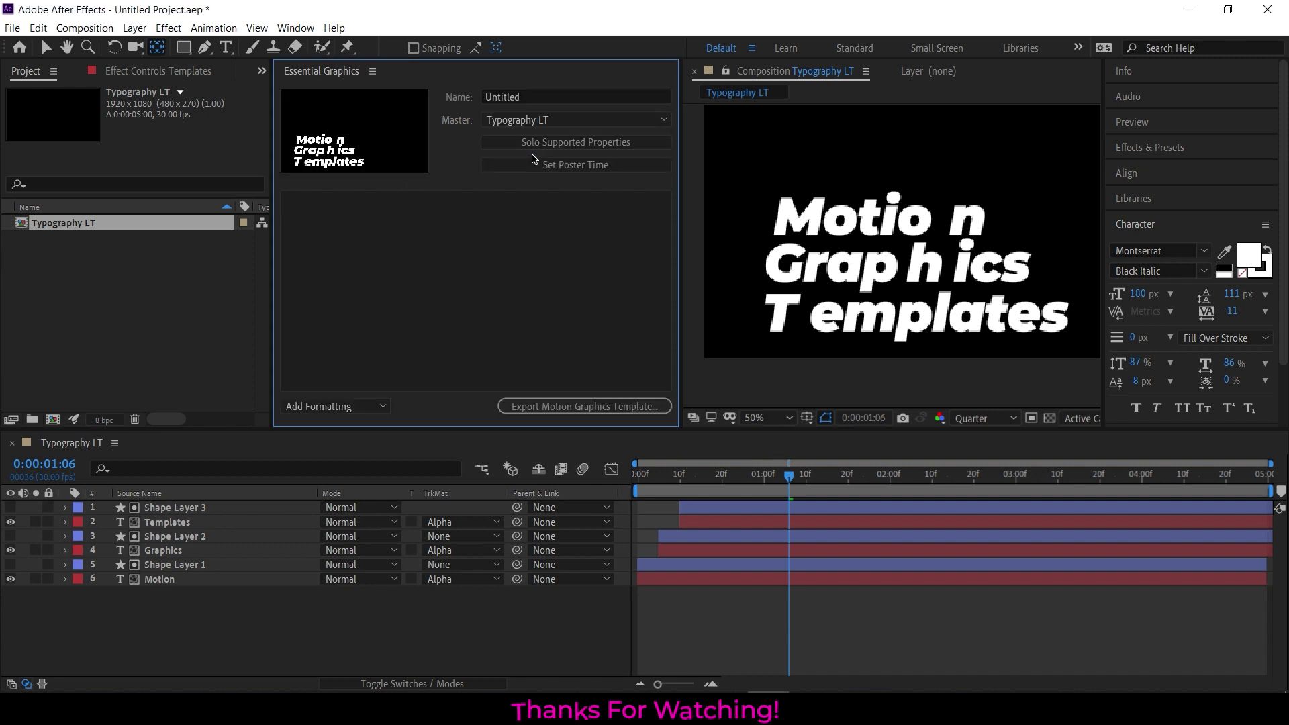
click(544, 97)
text(TYPO LT)
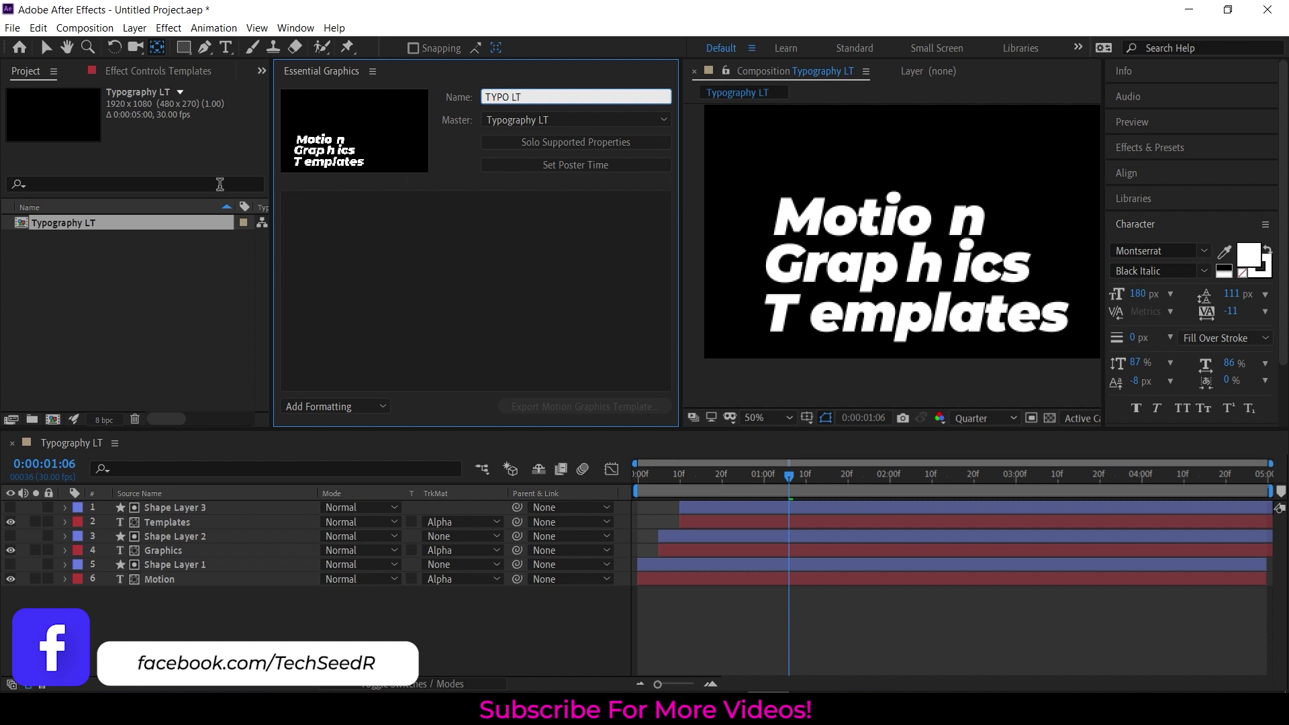
key(Return)
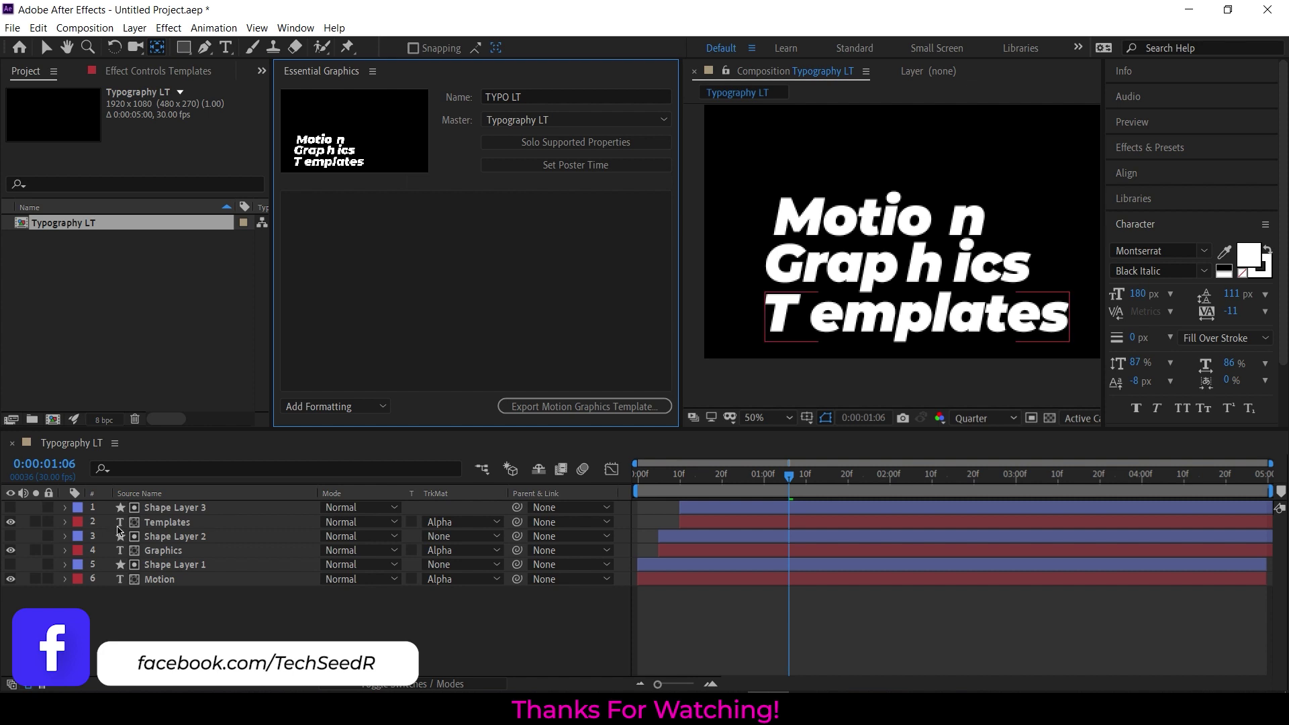
click(64, 522)
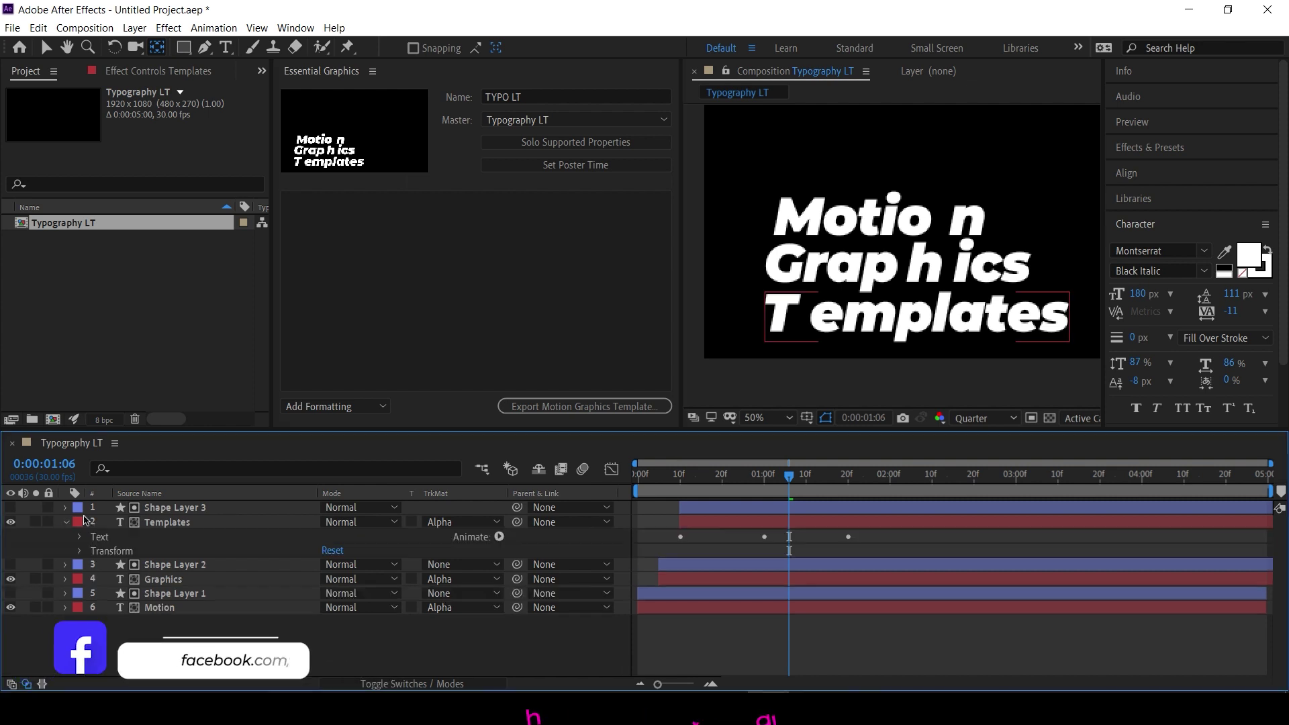
click(80, 537)
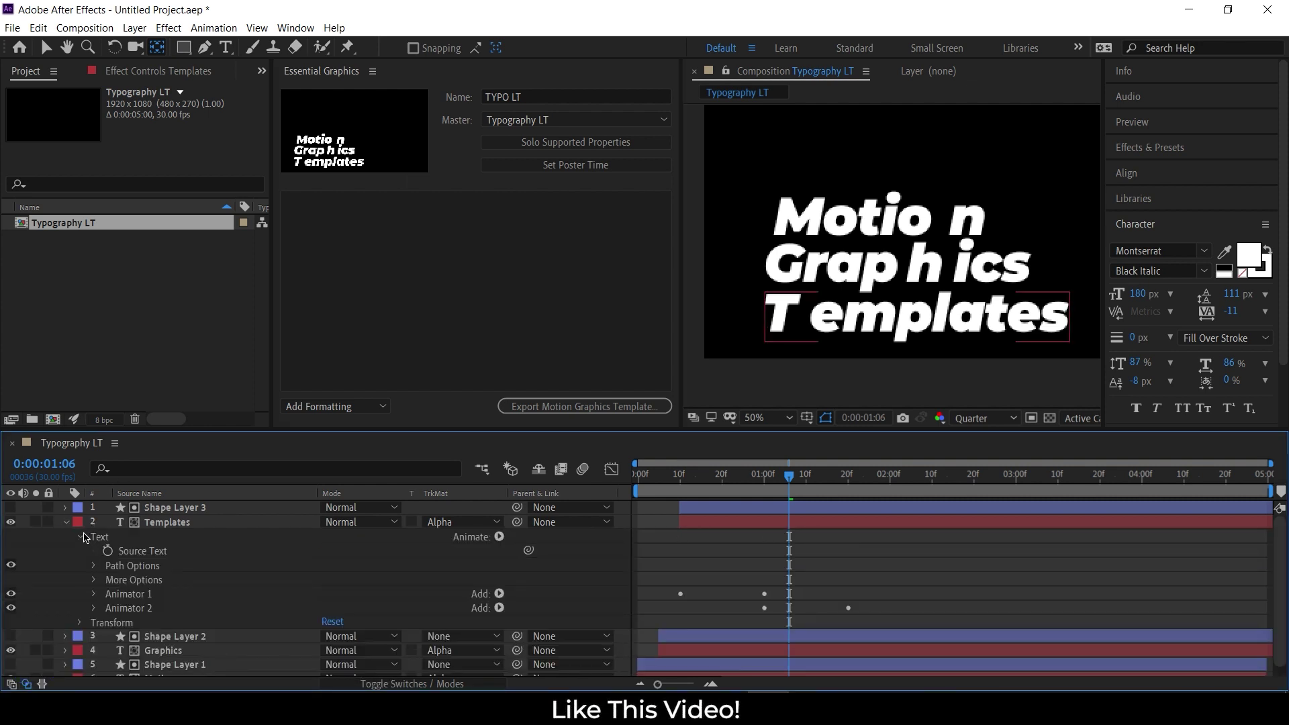
click(82, 537)
click(64, 522)
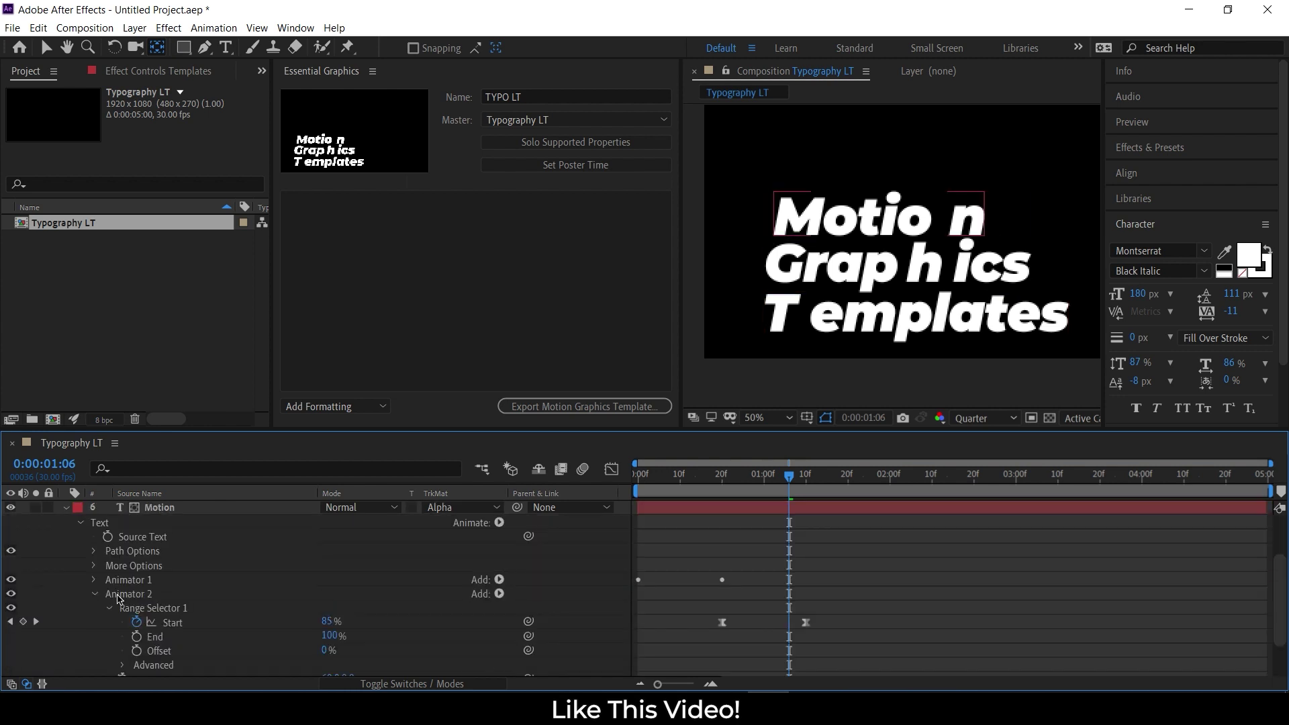
- Add the Motion layer's Source Text to the template's editable properties and name it Text 1 (Motion)
click(82, 523)
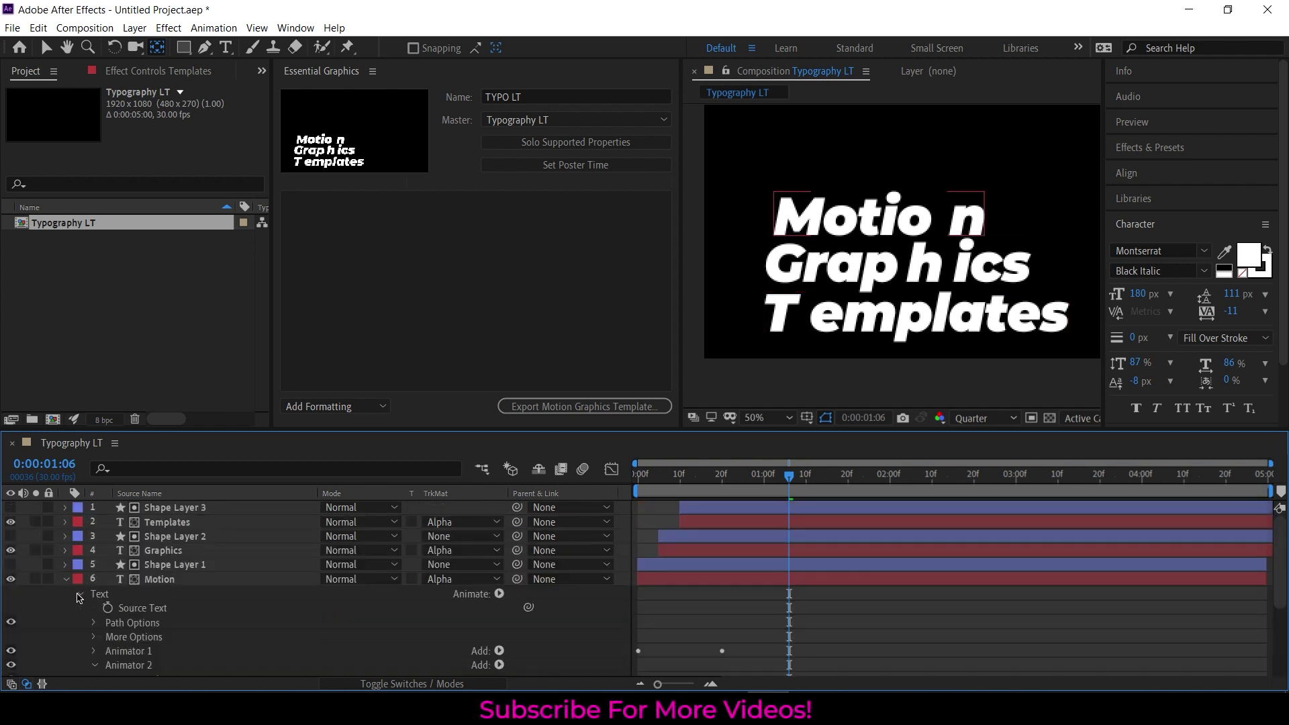
click(79, 595)
drag(141, 522, 339, 230)
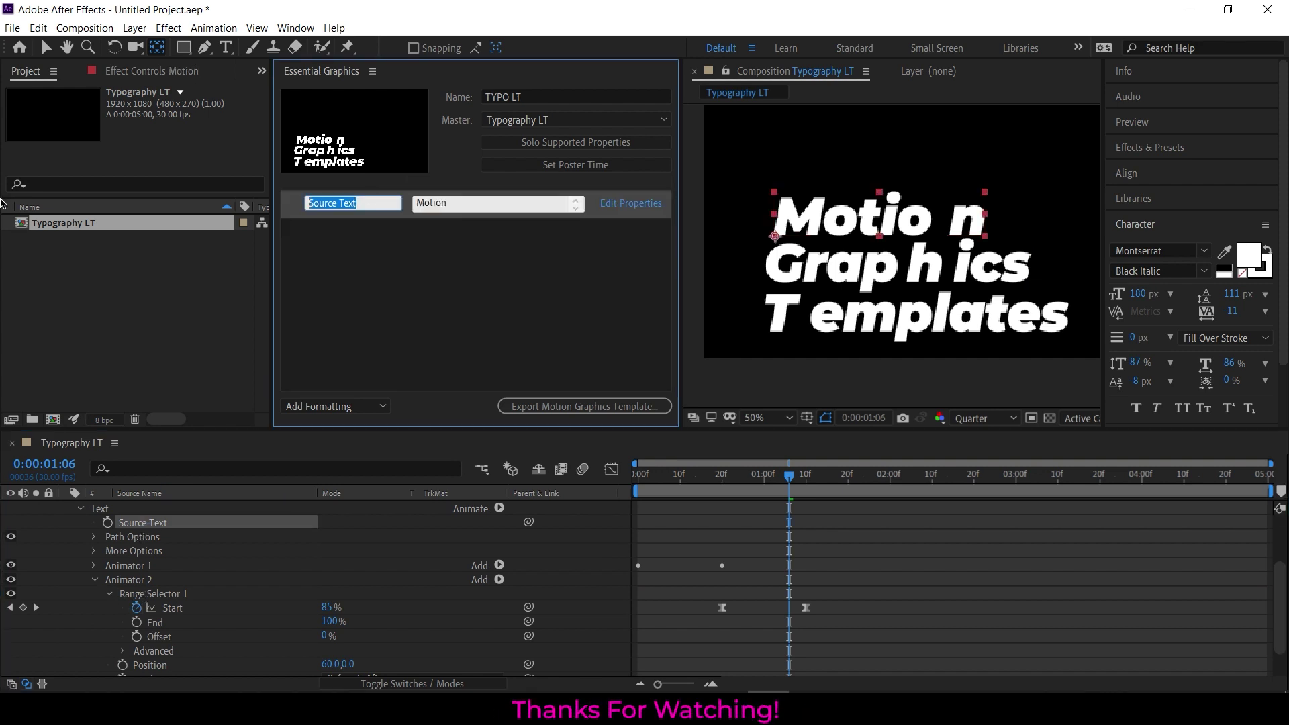
text(Text 1 (Motion)
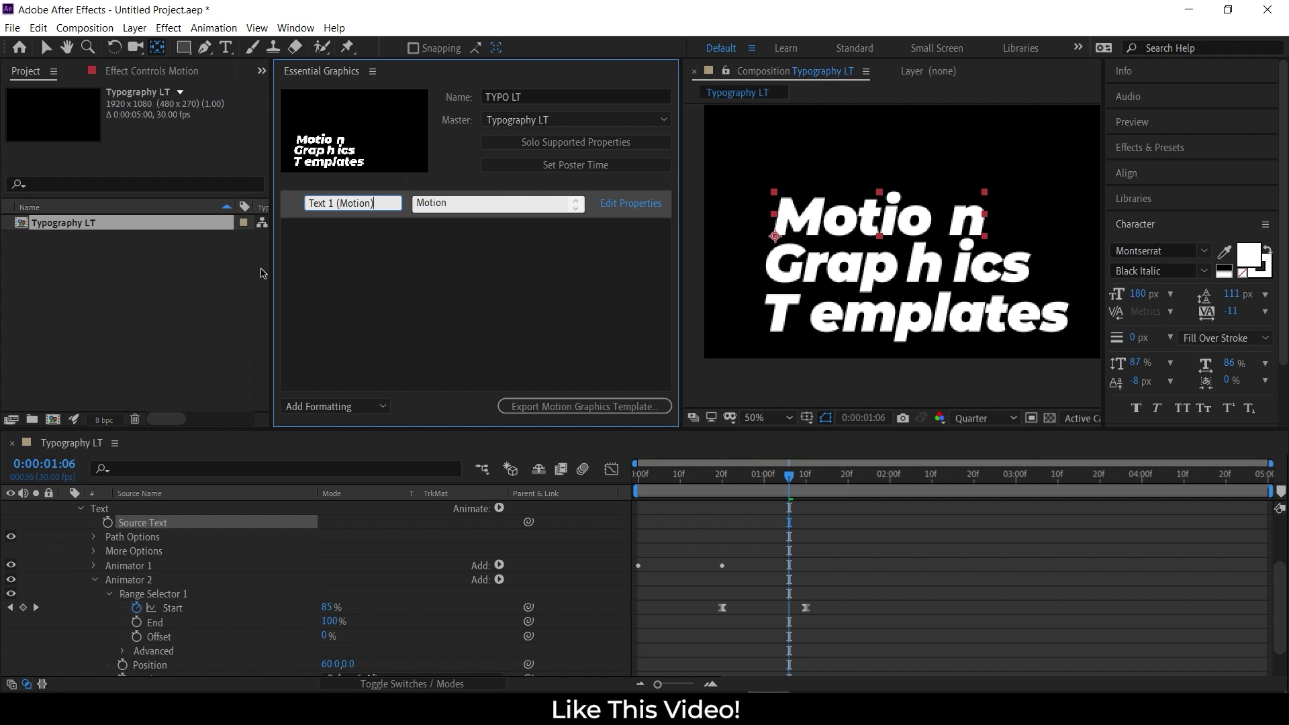
- Enable custom font selection, font size adjustment and faux styles for the Text 1 (Motion) template property
key(Return)
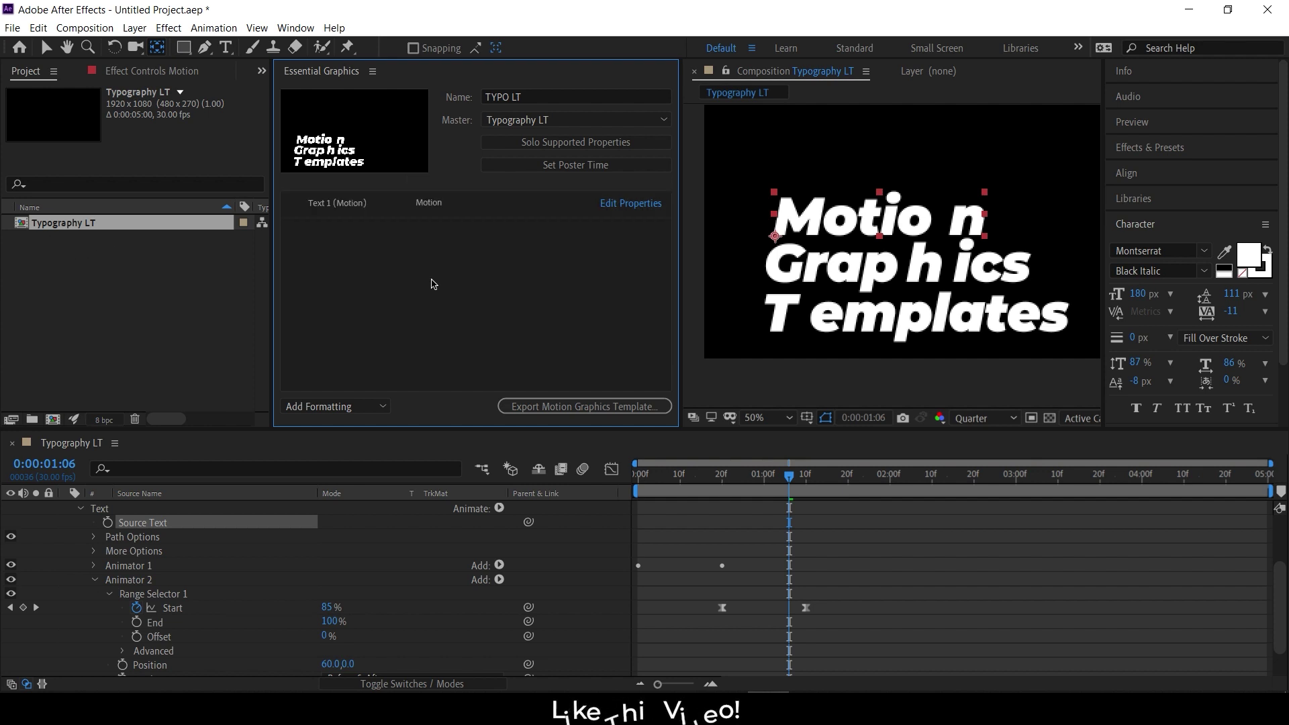
click(611, 204)
click(542, 313)
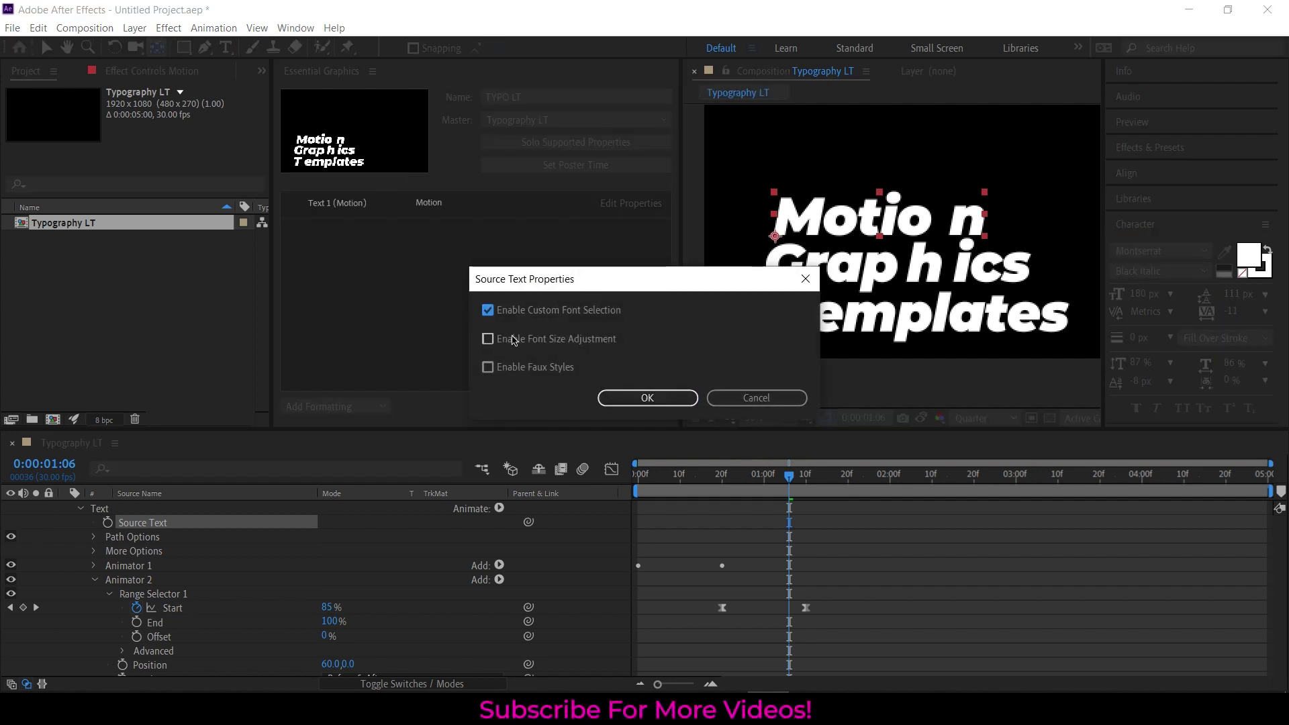
click(647, 397)
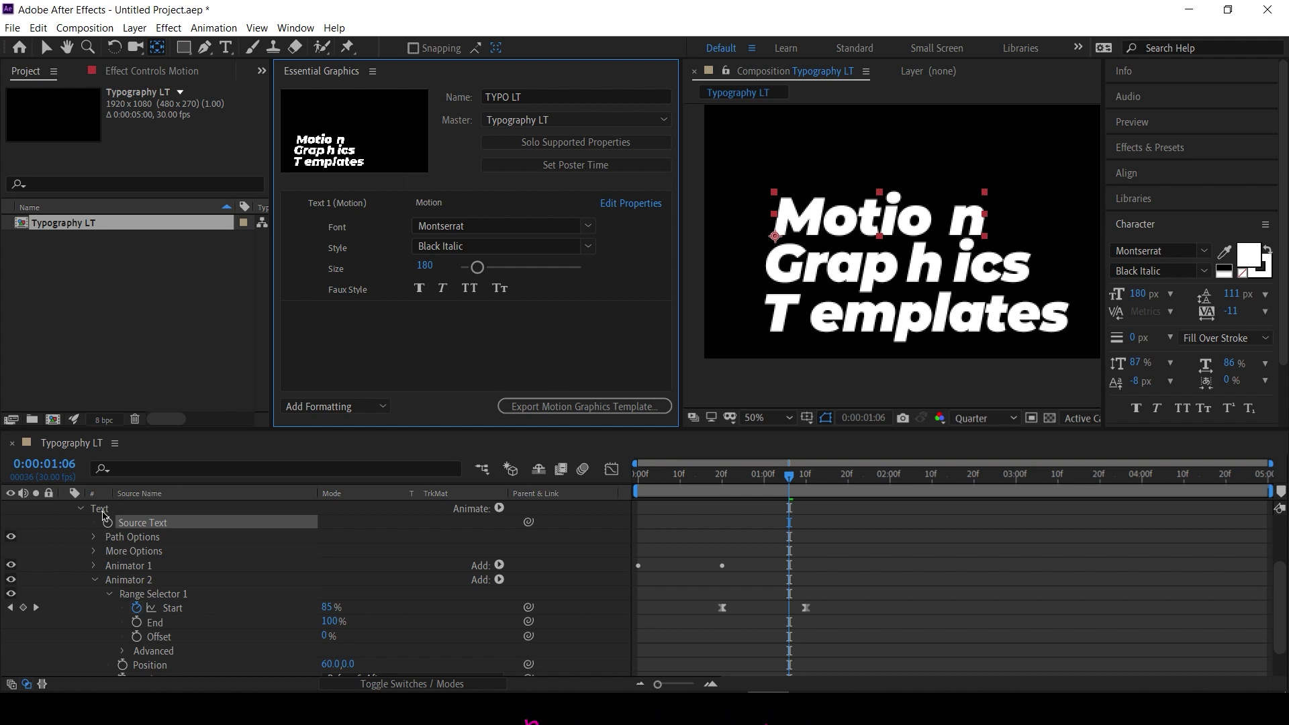
- Apply the Fill effect to the Motion, Graphics and Templates text layers together
scroll(90, 581, up, 3)
click(66, 579)
click(155, 608)
click(159, 580)
ctrl+click(171, 551)
ctrl+click(170, 525)
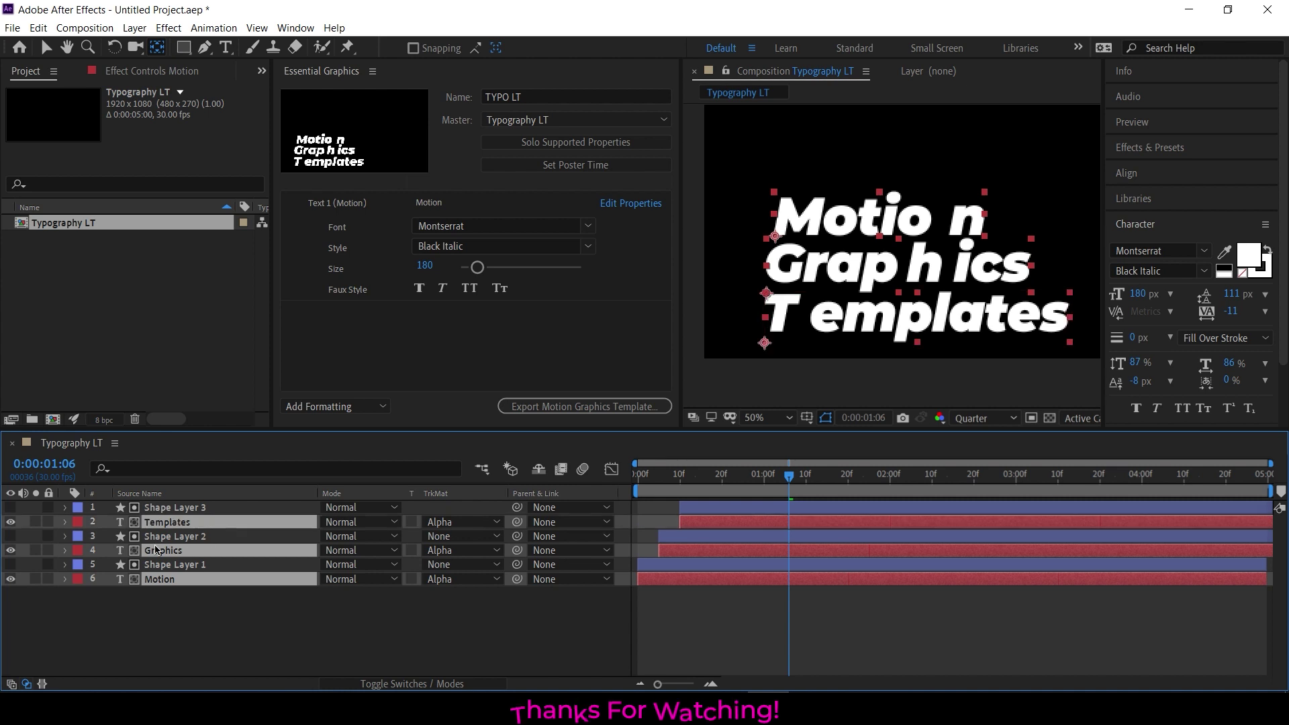
click(1175, 149)
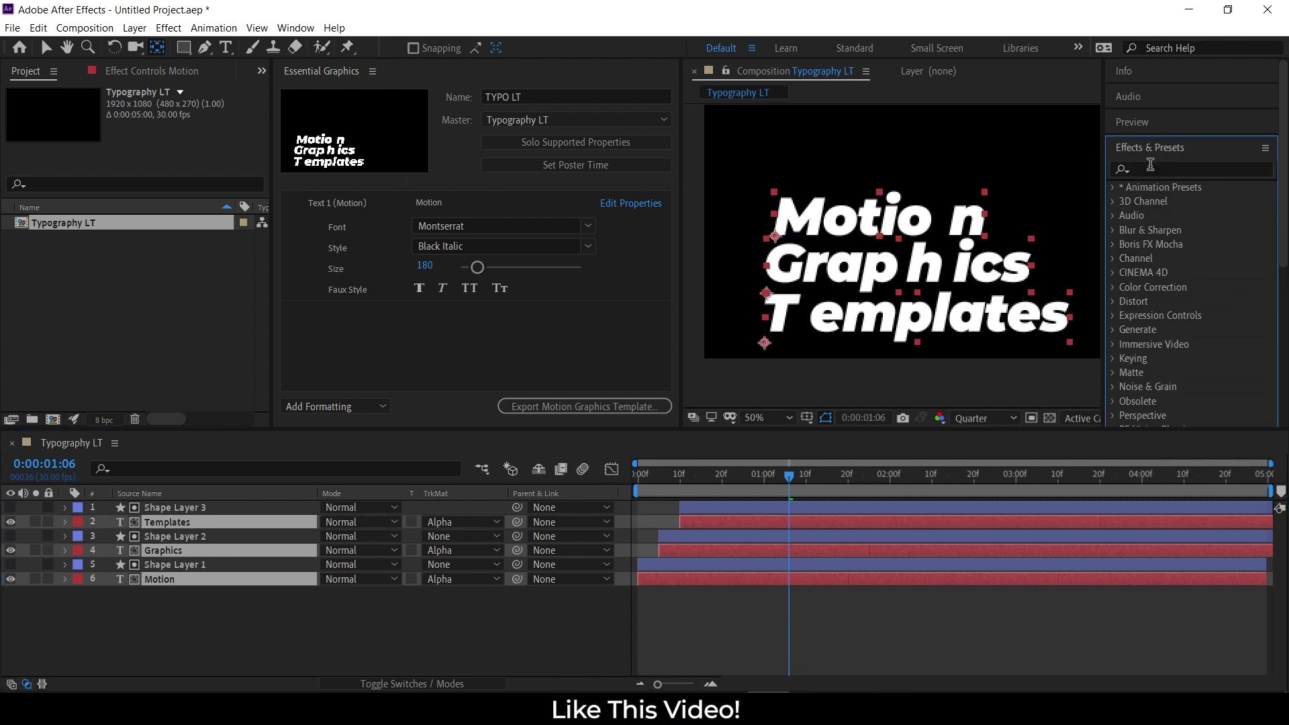
click(1150, 169)
text(fill)
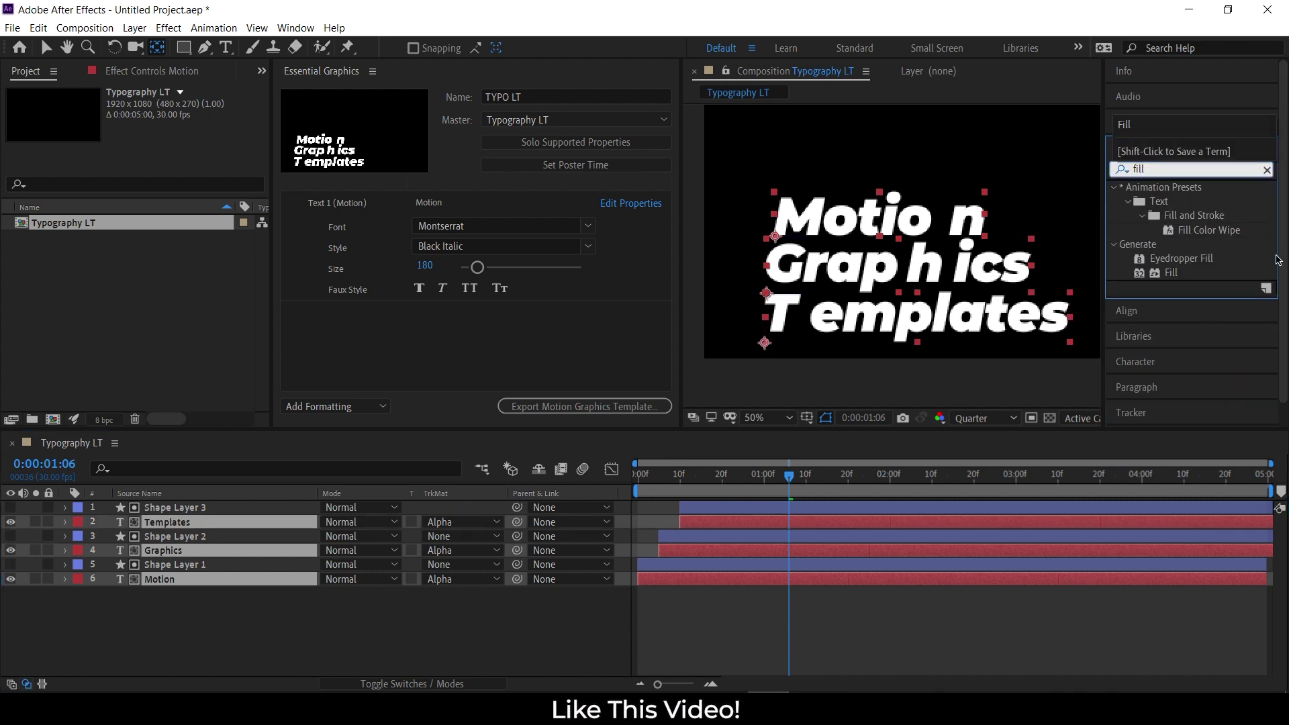
click(1175, 274)
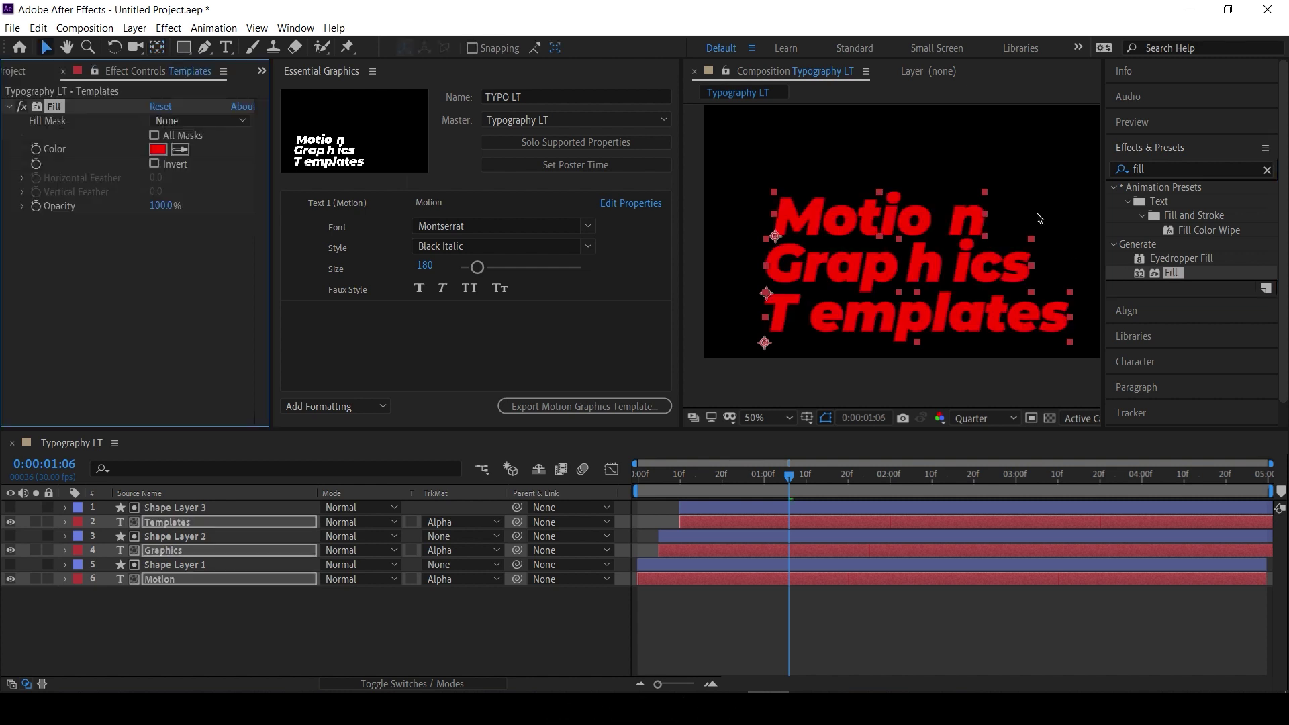
- Reselect the three text layers and set the Templates layer's Fill color to white (FFFFFF)
click(165, 591)
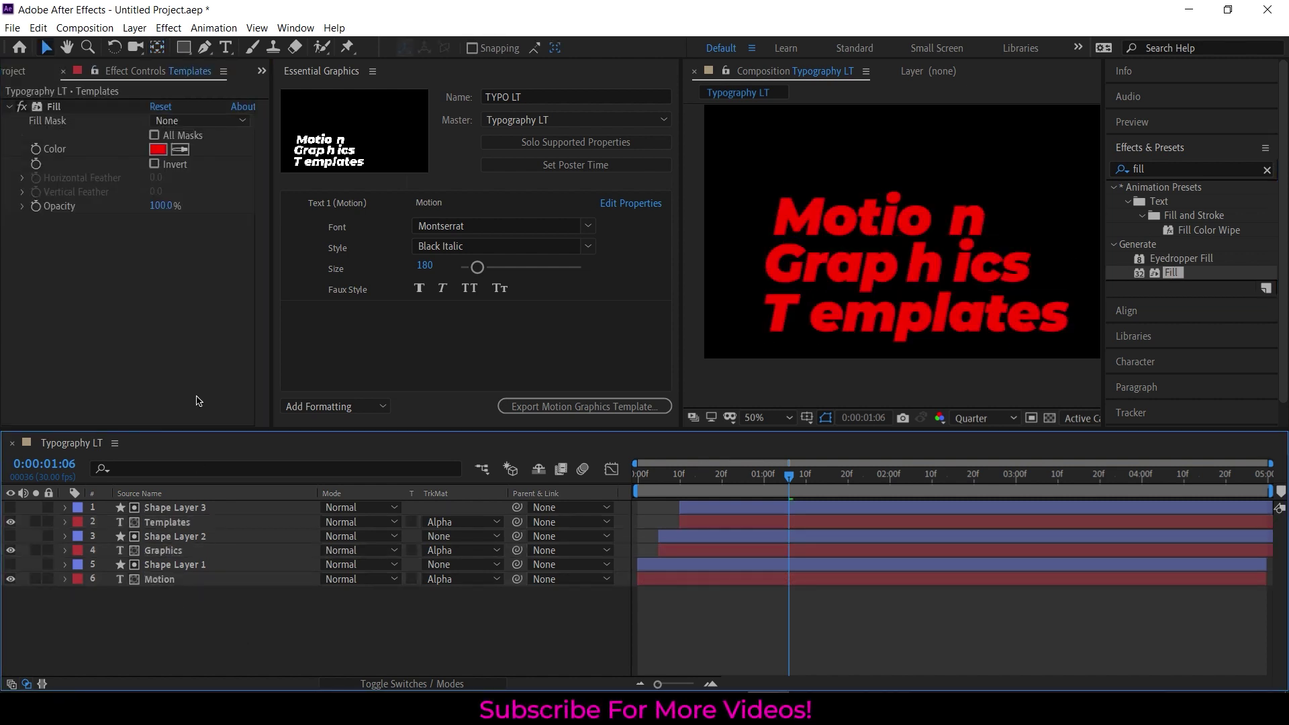
click(155, 515)
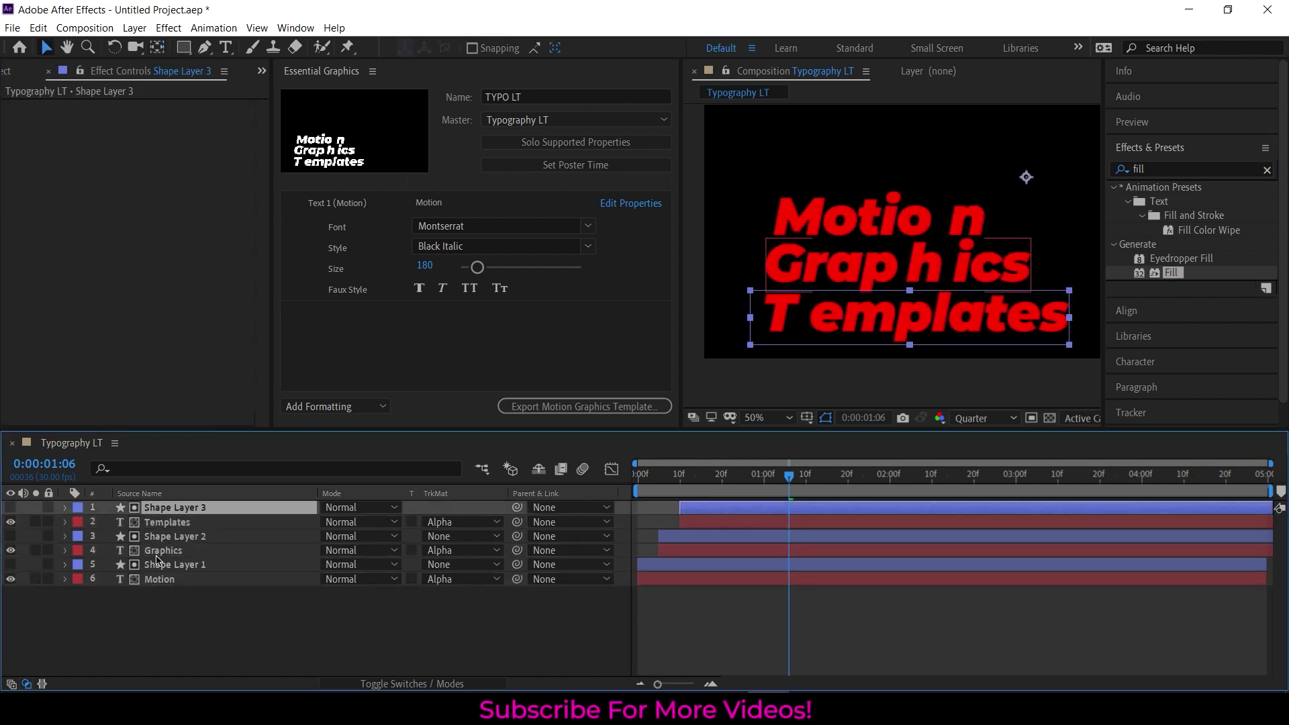
key(ctrl+Down)
key(ctrl+shift+Down)
key(ctrl+shift+Down)
key(ctrl+shift+Down)
key(ctrl+shift+Down)
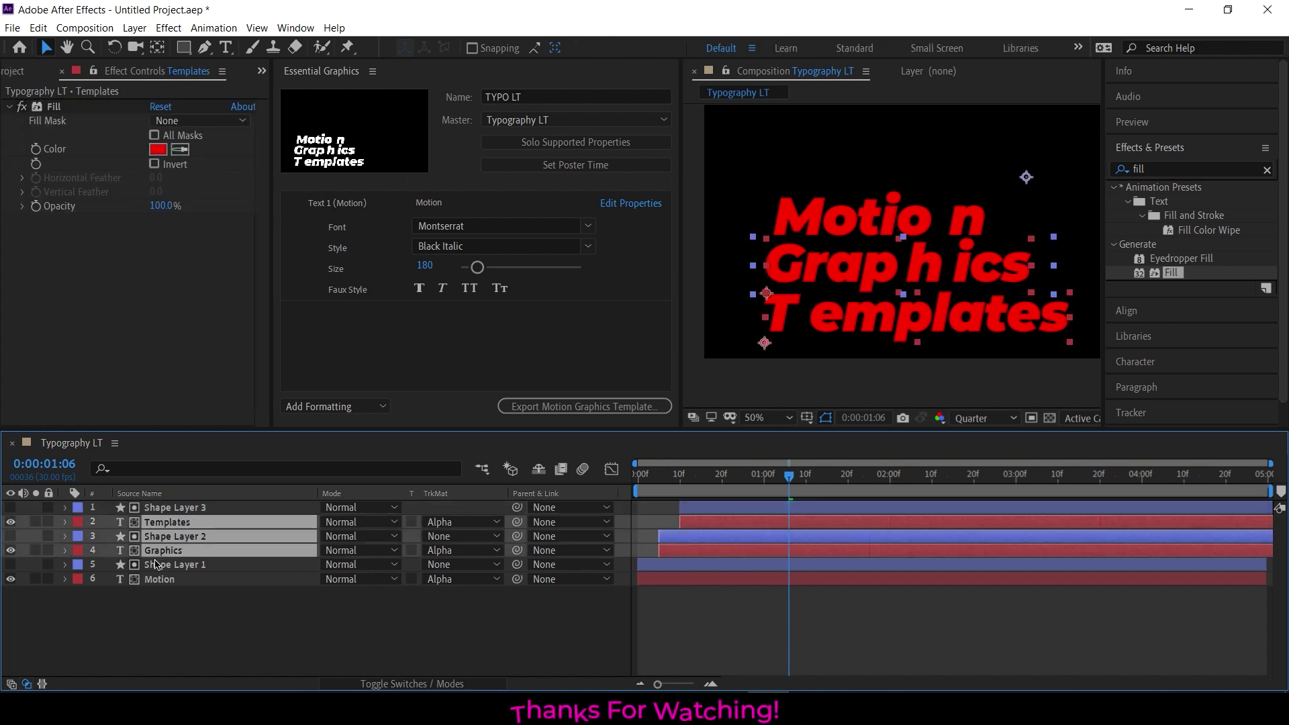
ctrl+click(159, 564)
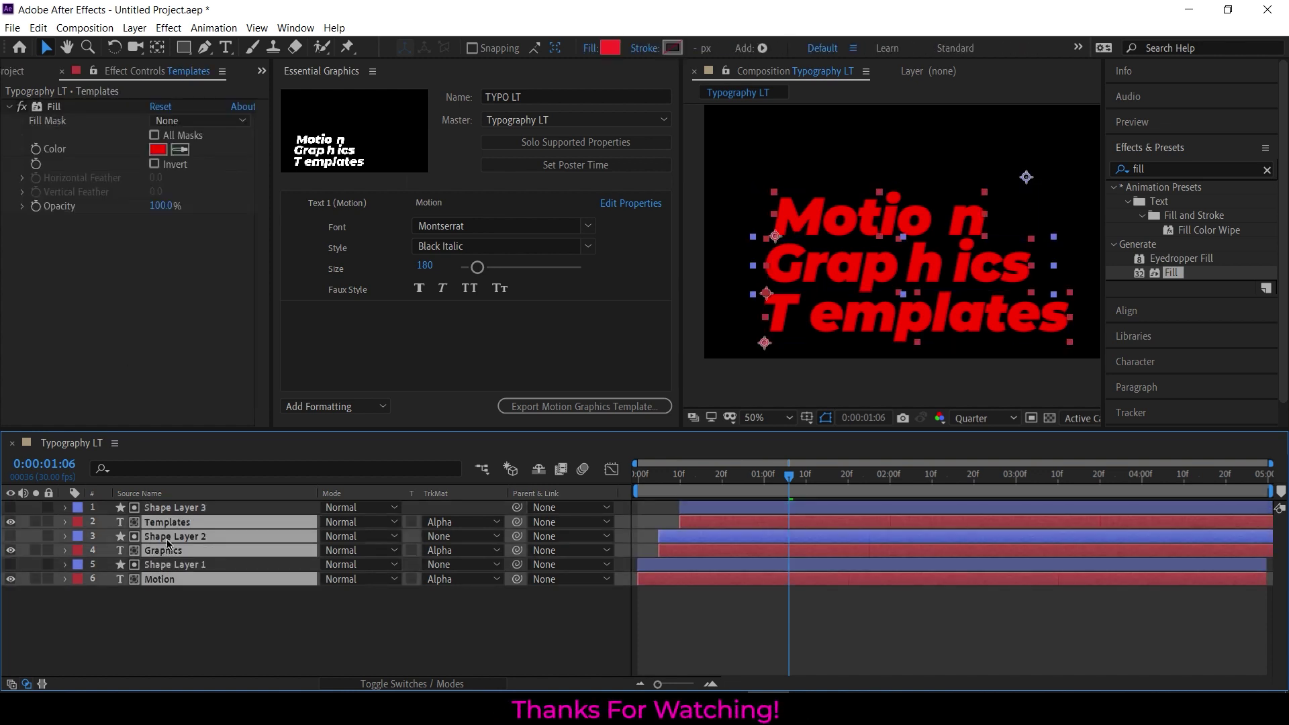
ctrl+click(167, 537)
click(158, 149)
text(FFFFFF)
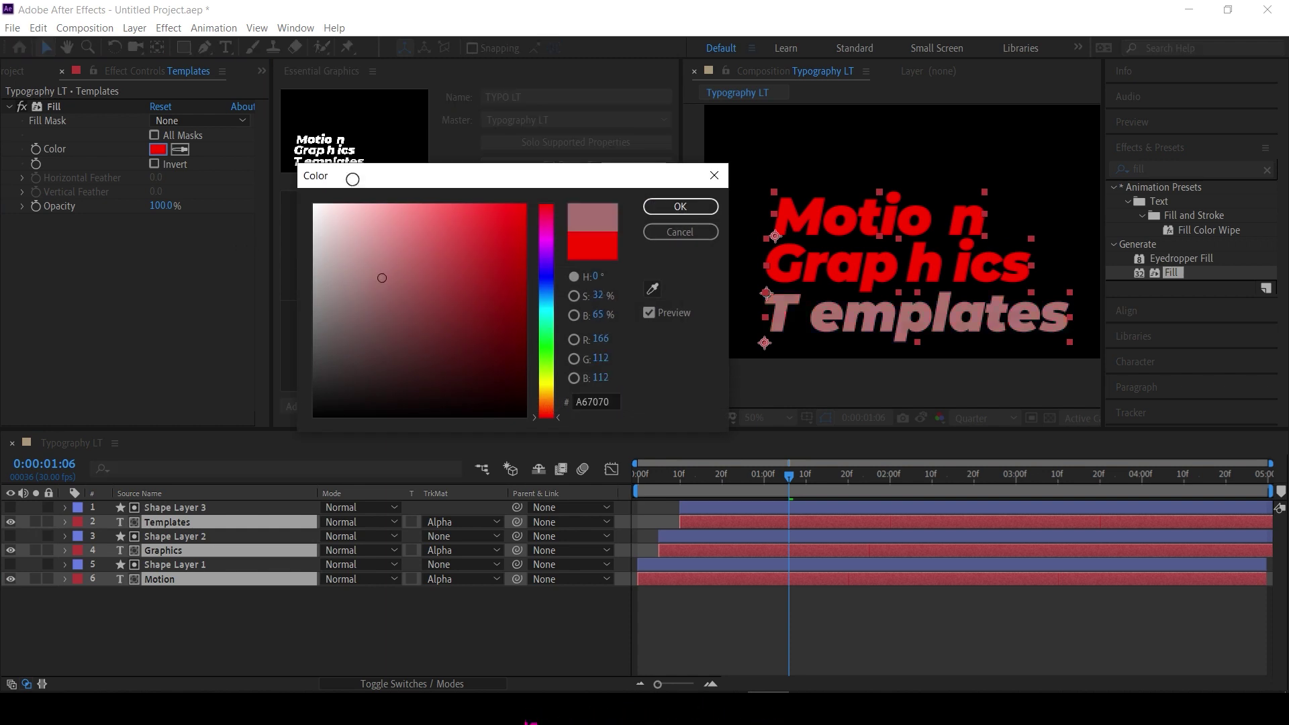
key(Return)
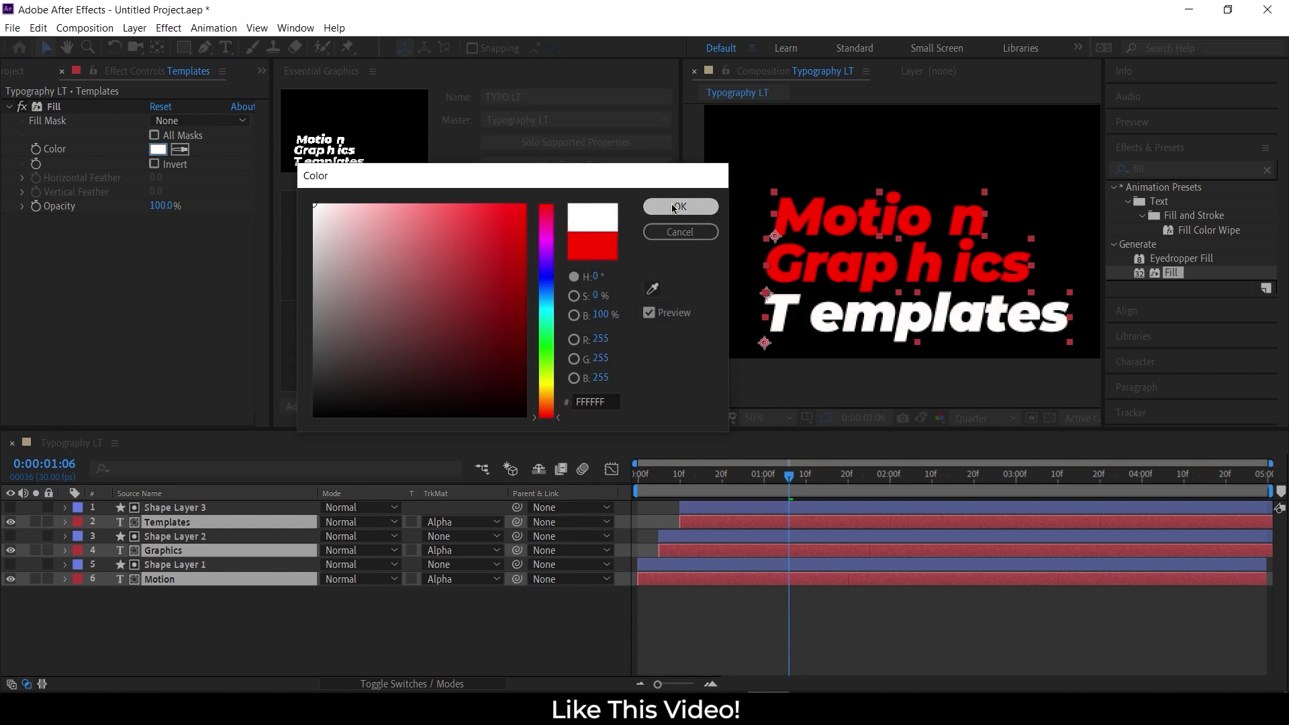
click(201, 608)
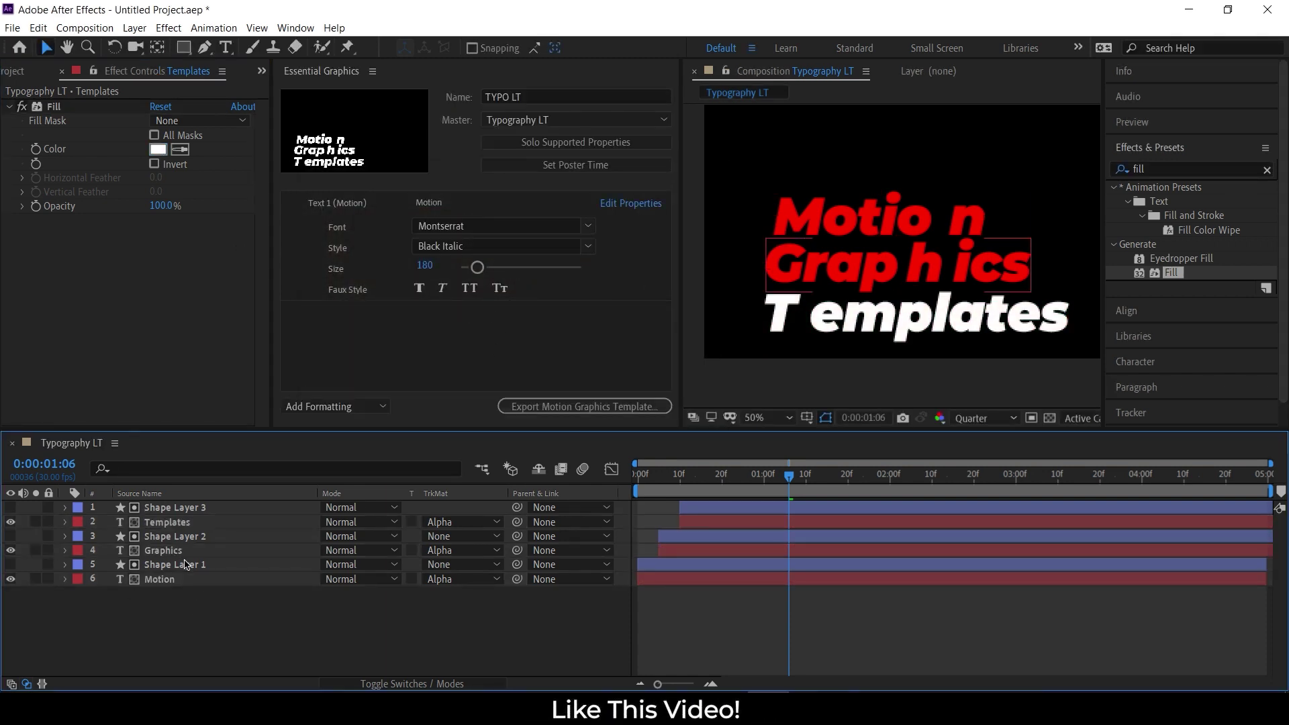
- Add the Motion layer's Fill Color to the template's editable properties and name it Text 1 Color
click(159, 579)
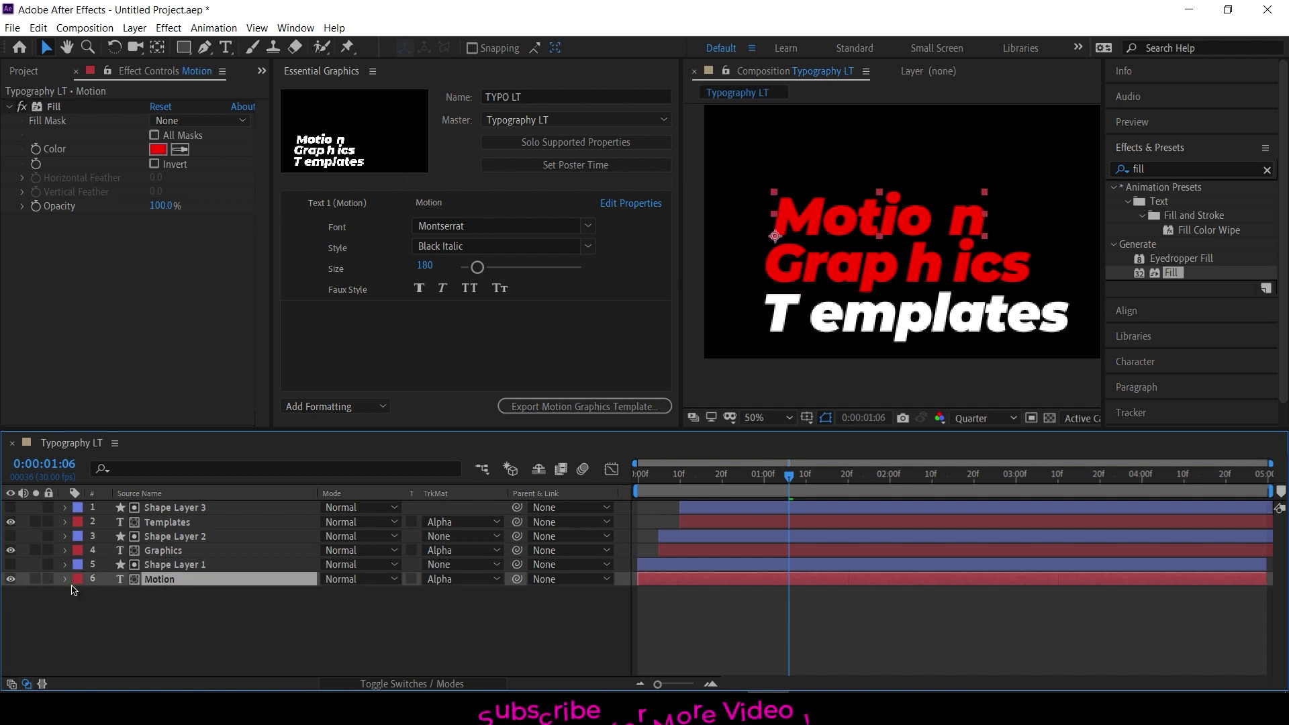
click(64, 578)
scroll(98, 610, down, 3)
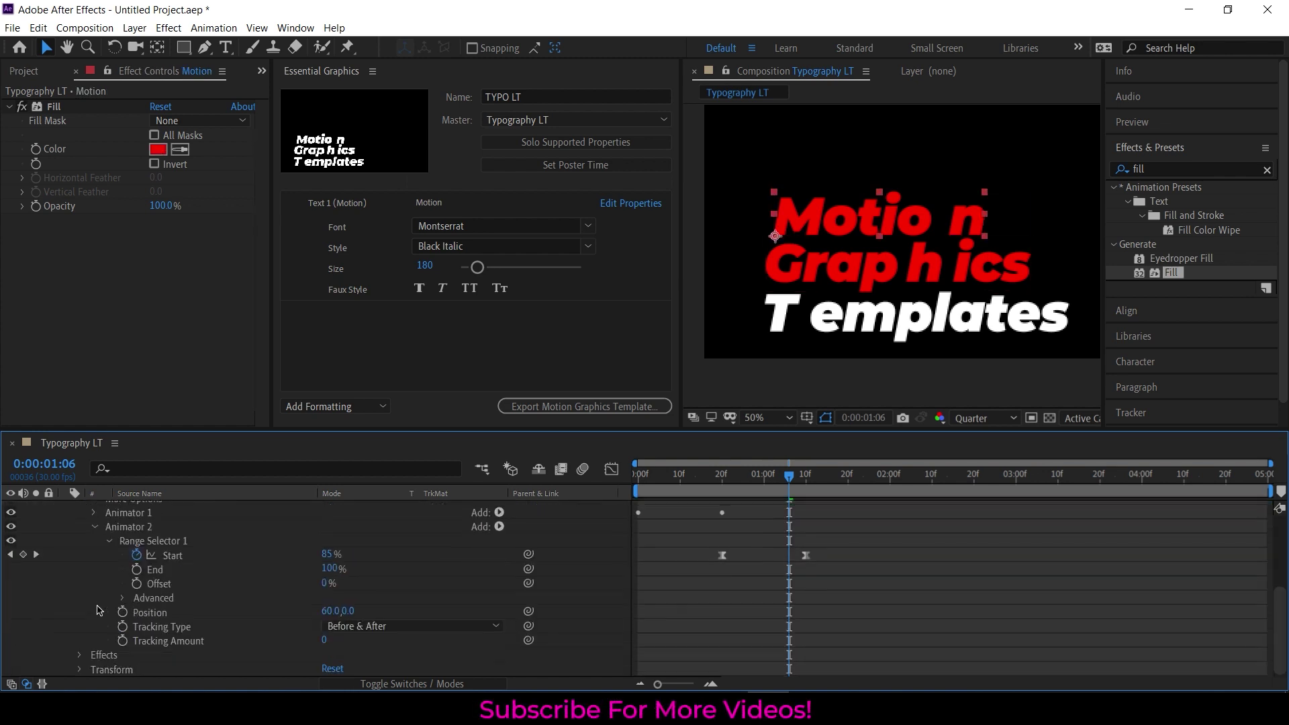
scroll(81, 619, down, 1)
click(93, 655)
scroll(121, 624, down, 3)
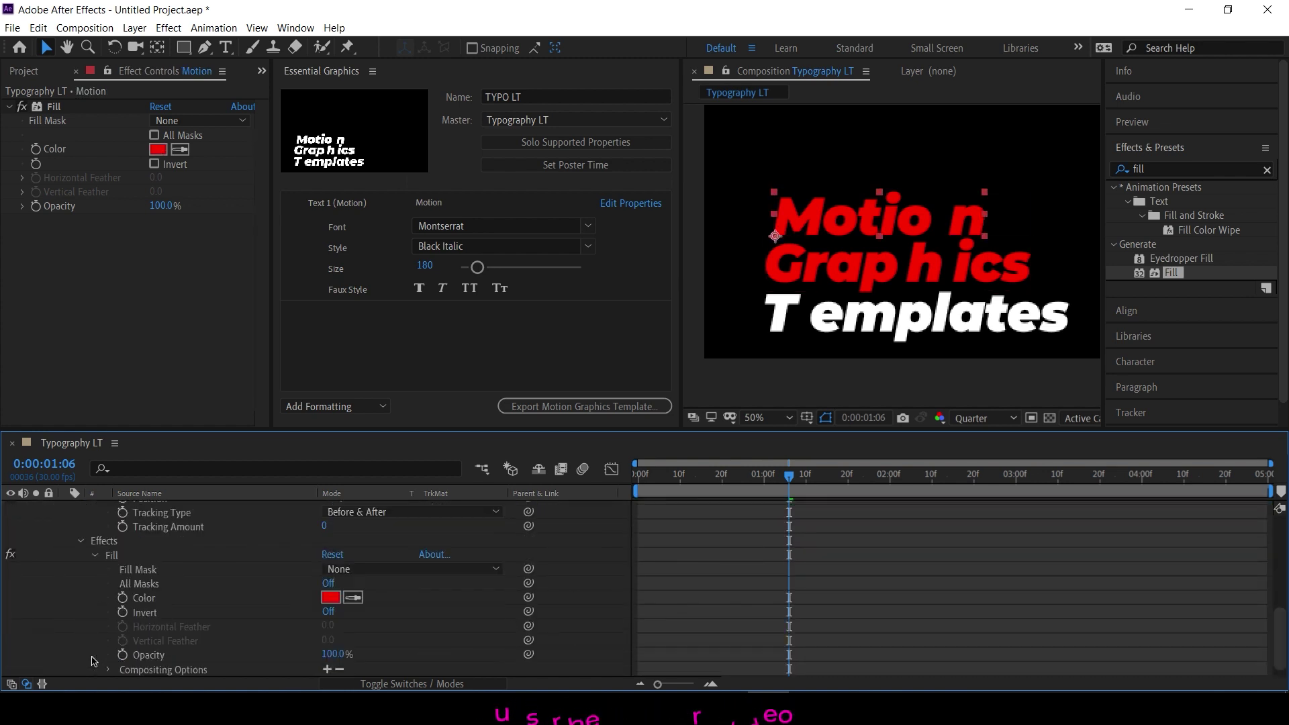
click(145, 583)
drag(170, 577, 340, 322)
click(327, 313)
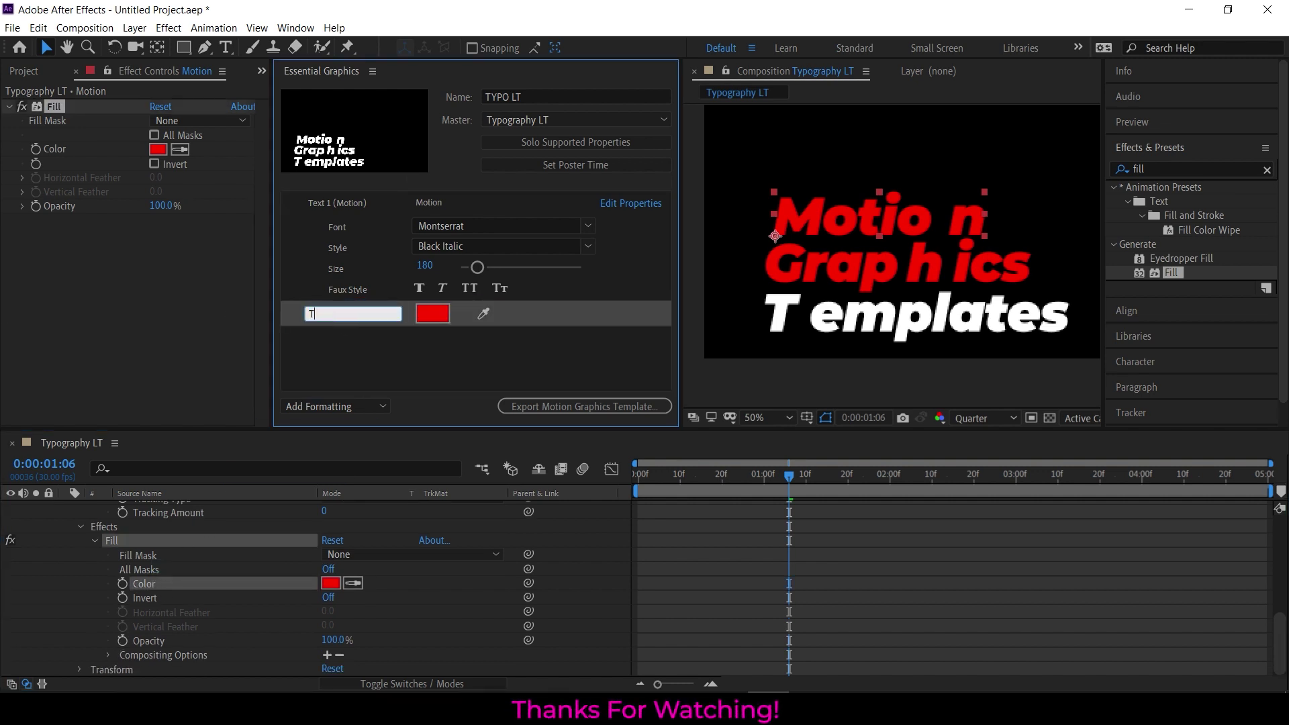
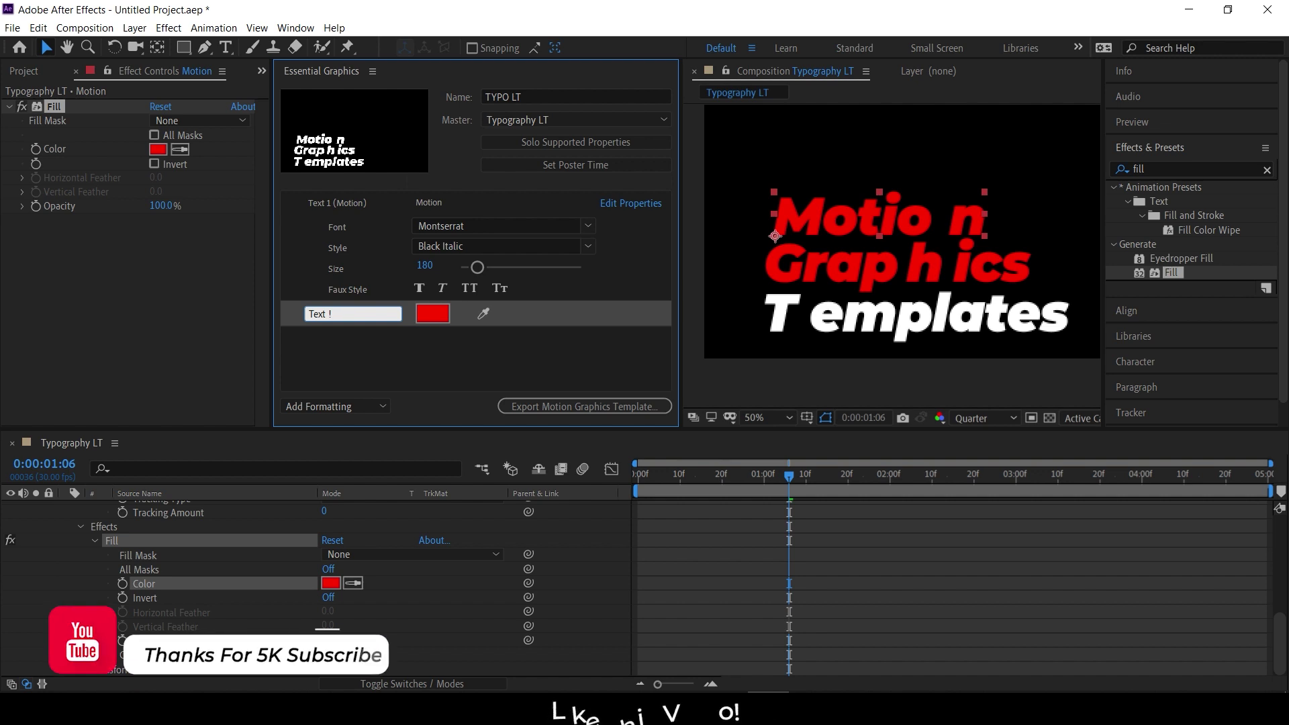
text(Colo)
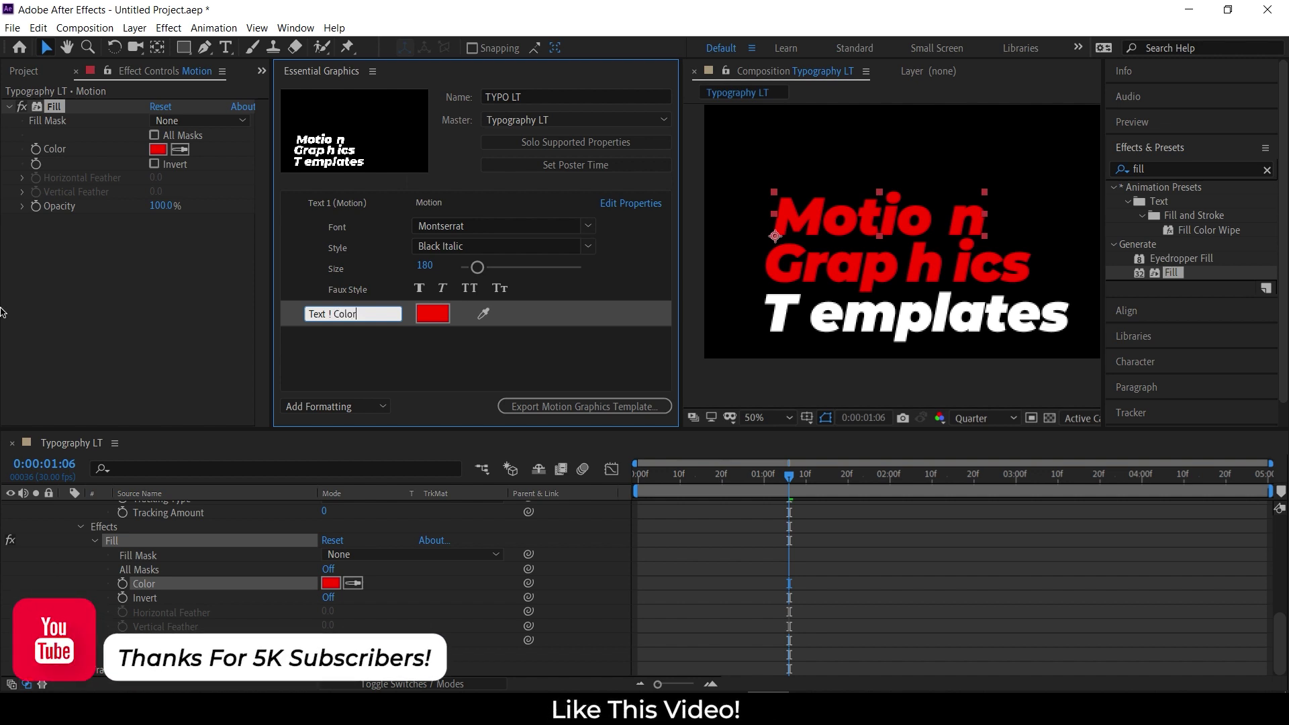
text(r)
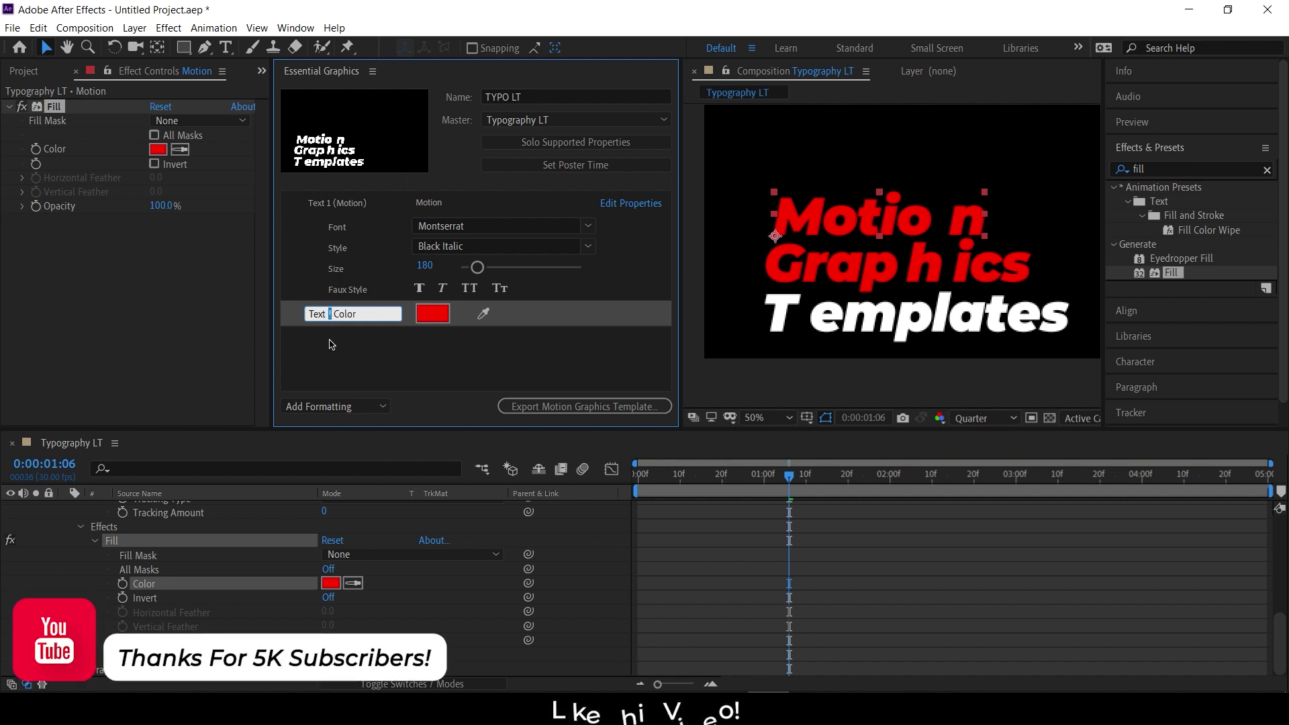
- Set the Text 1 Color property to white (FFFFFF) and collapse the Motion layer's properties
click(433, 313)
drag(436, 321, 256, 174)
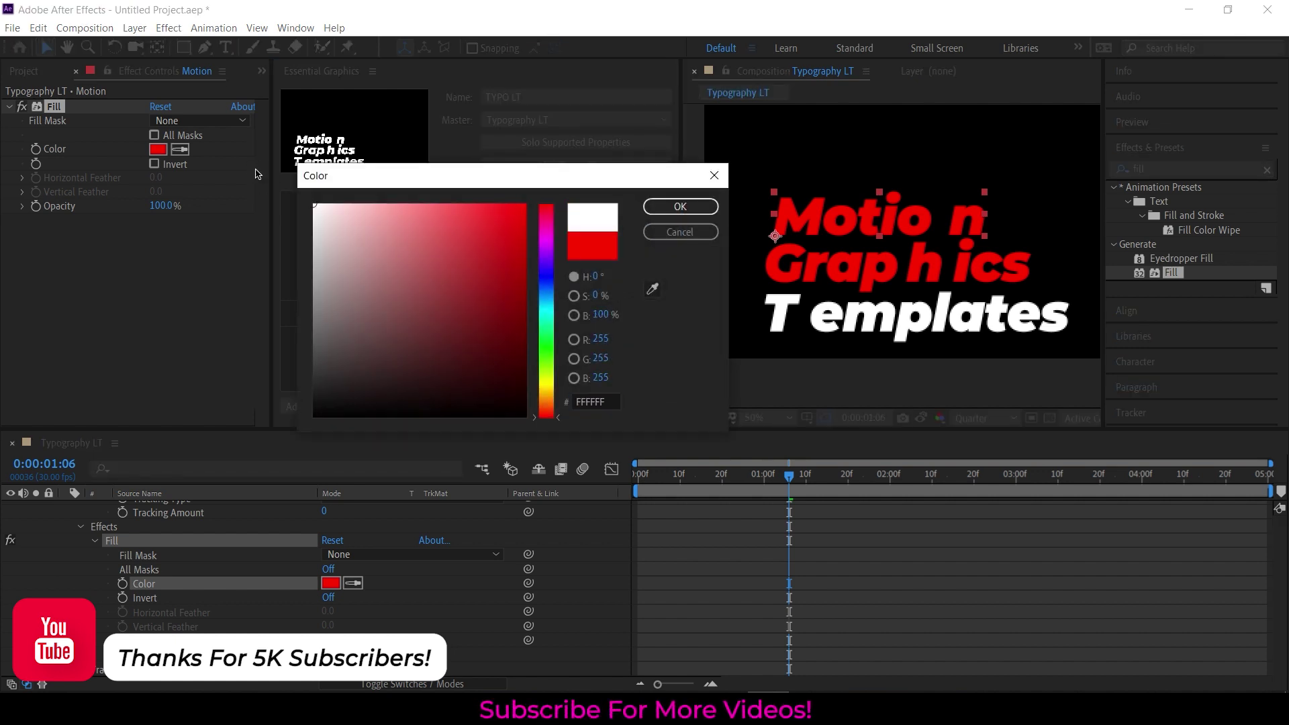
click(656, 207)
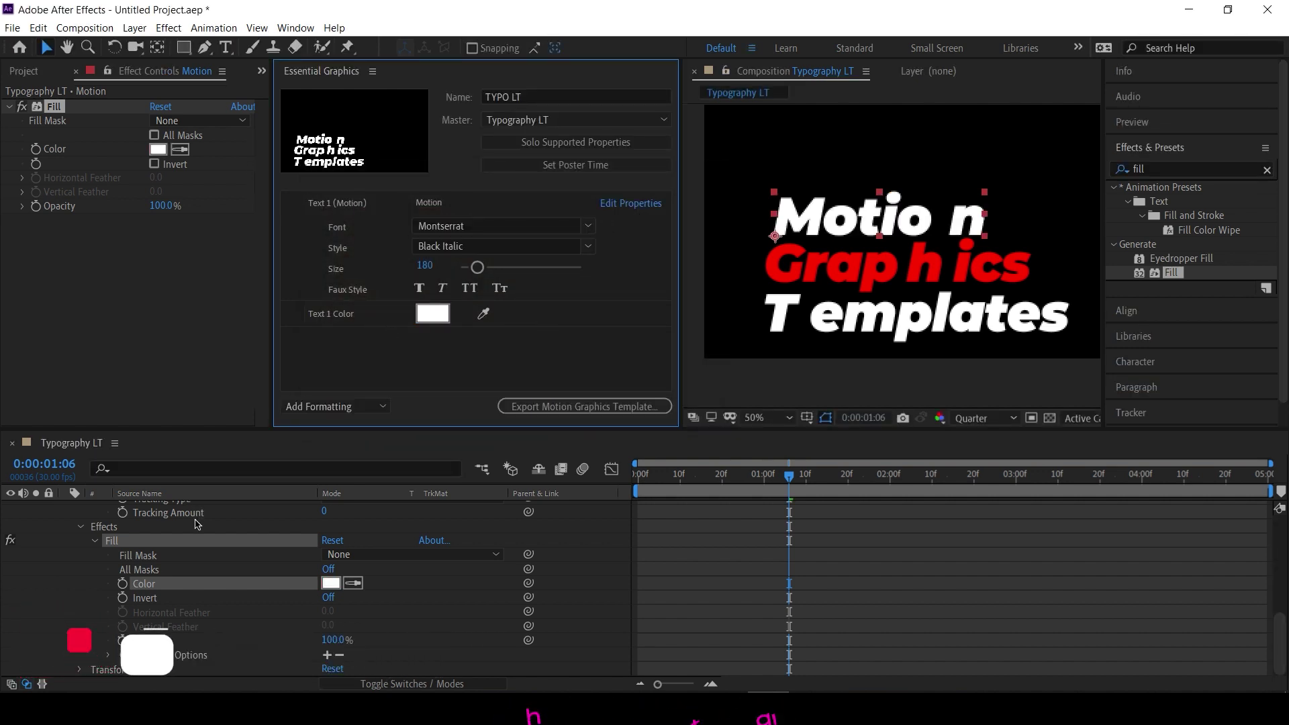
click(95, 540)
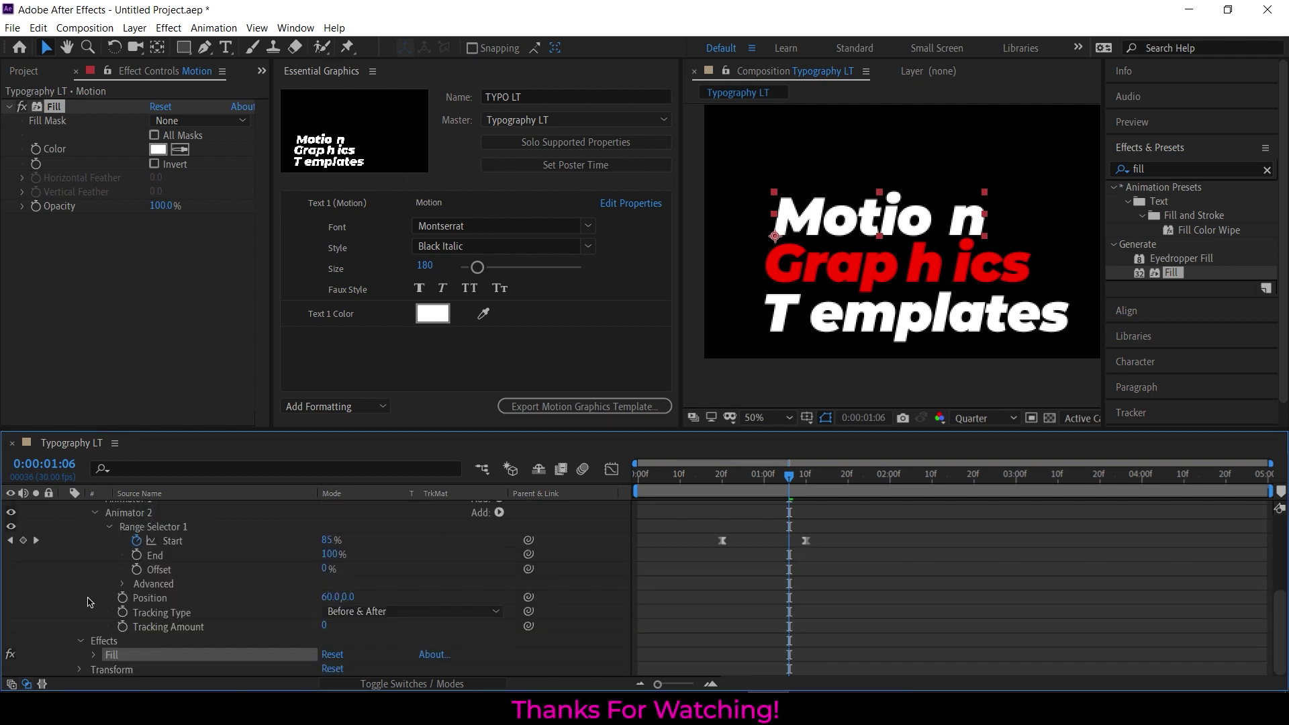
click(81, 641)
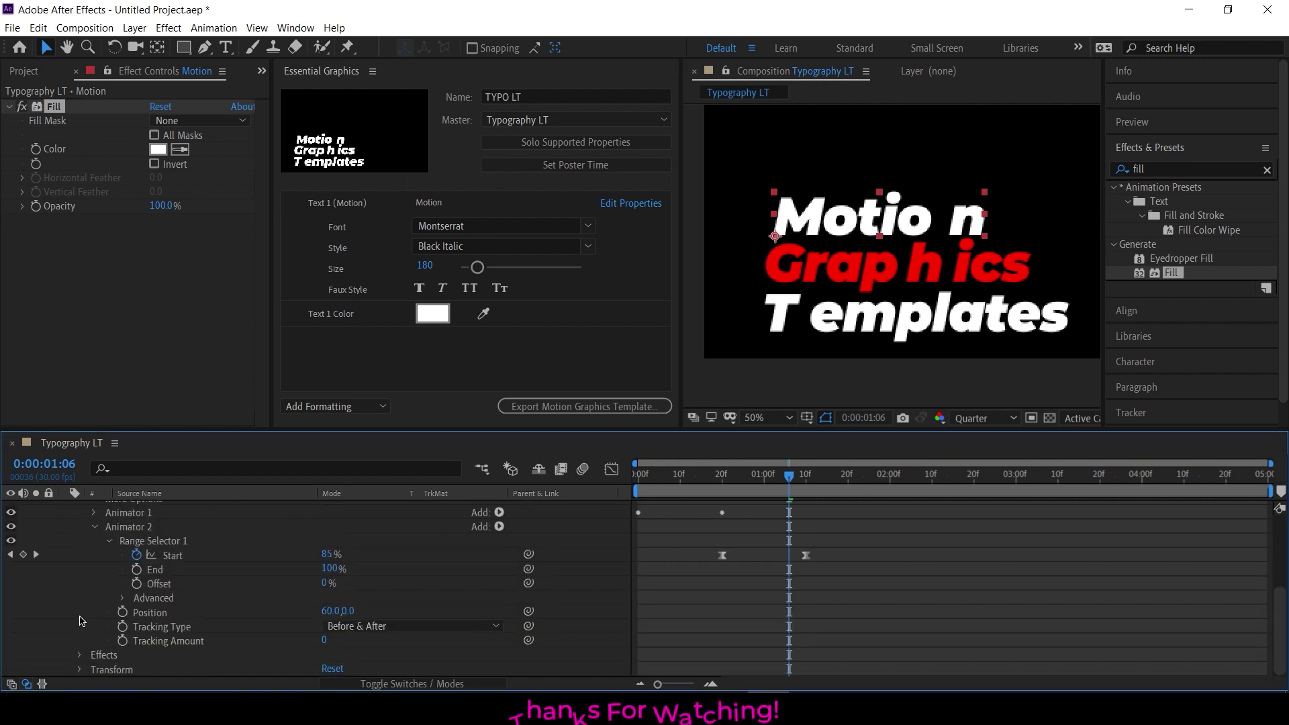
scroll(81, 621, up, 5)
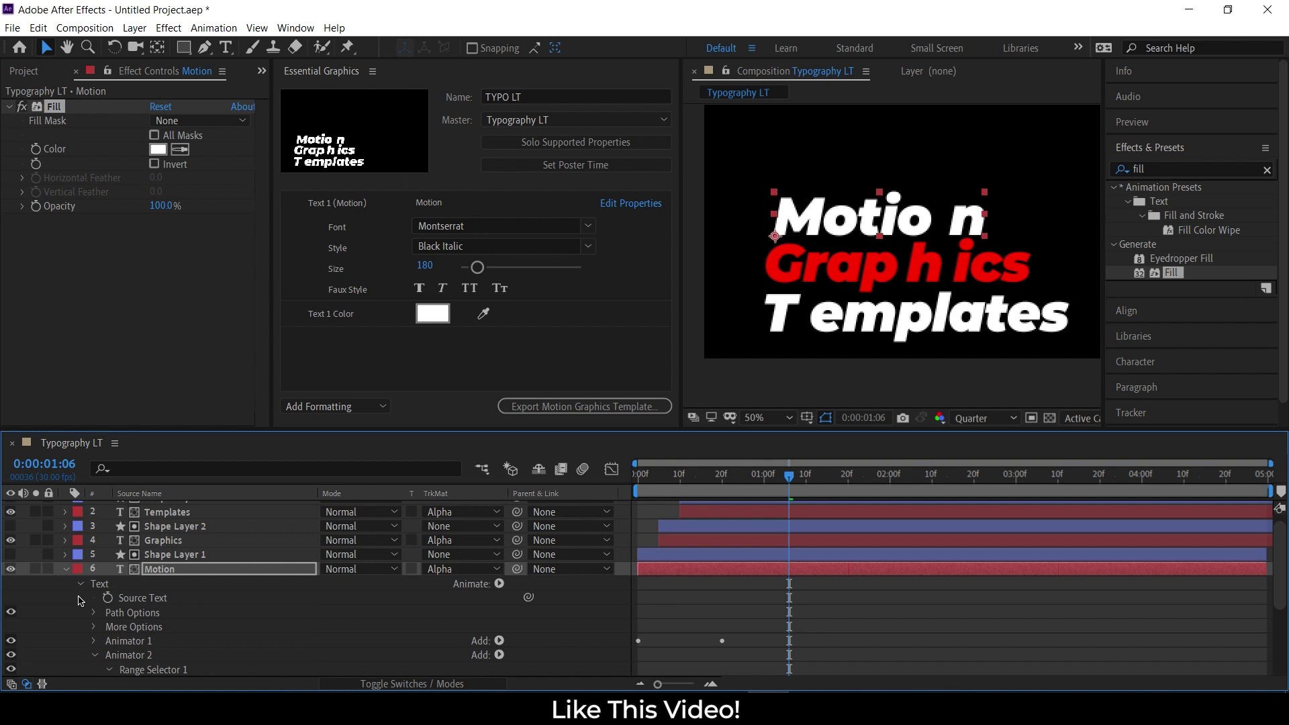
click(64, 570)
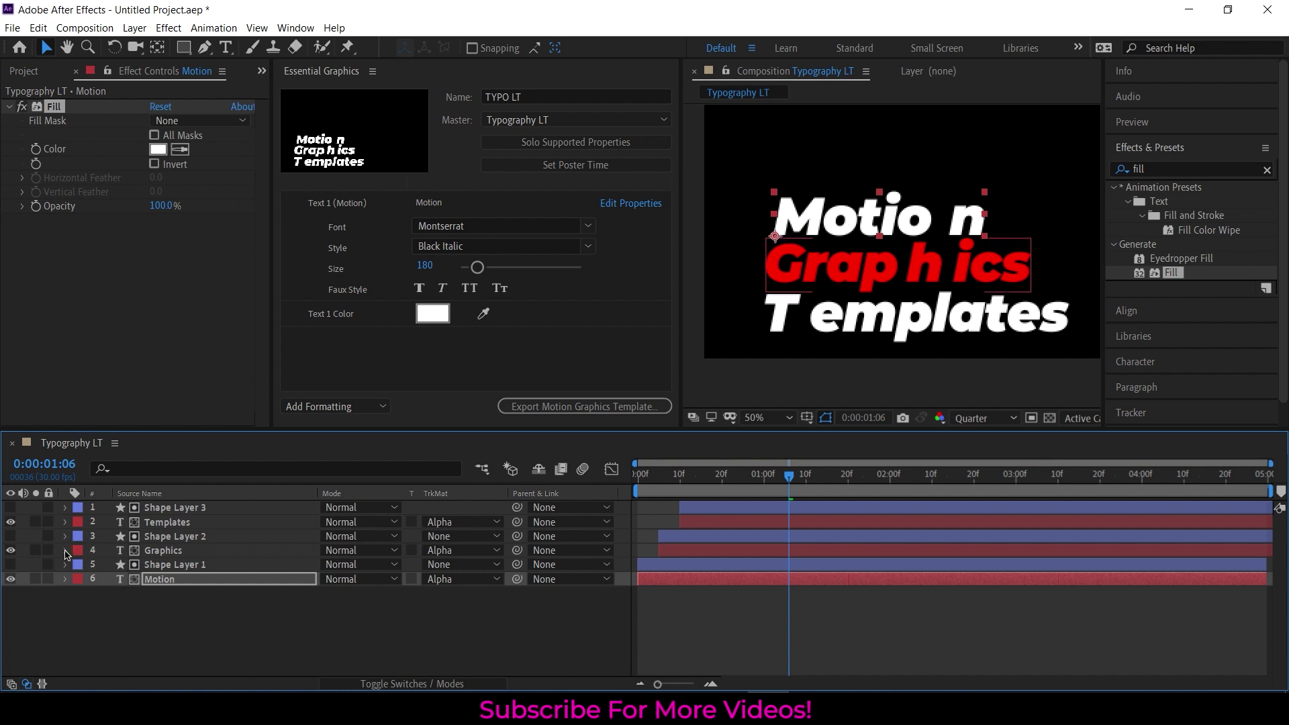
- Add the Graphics layer's Source Text to the template's editable properties
click(65, 551)
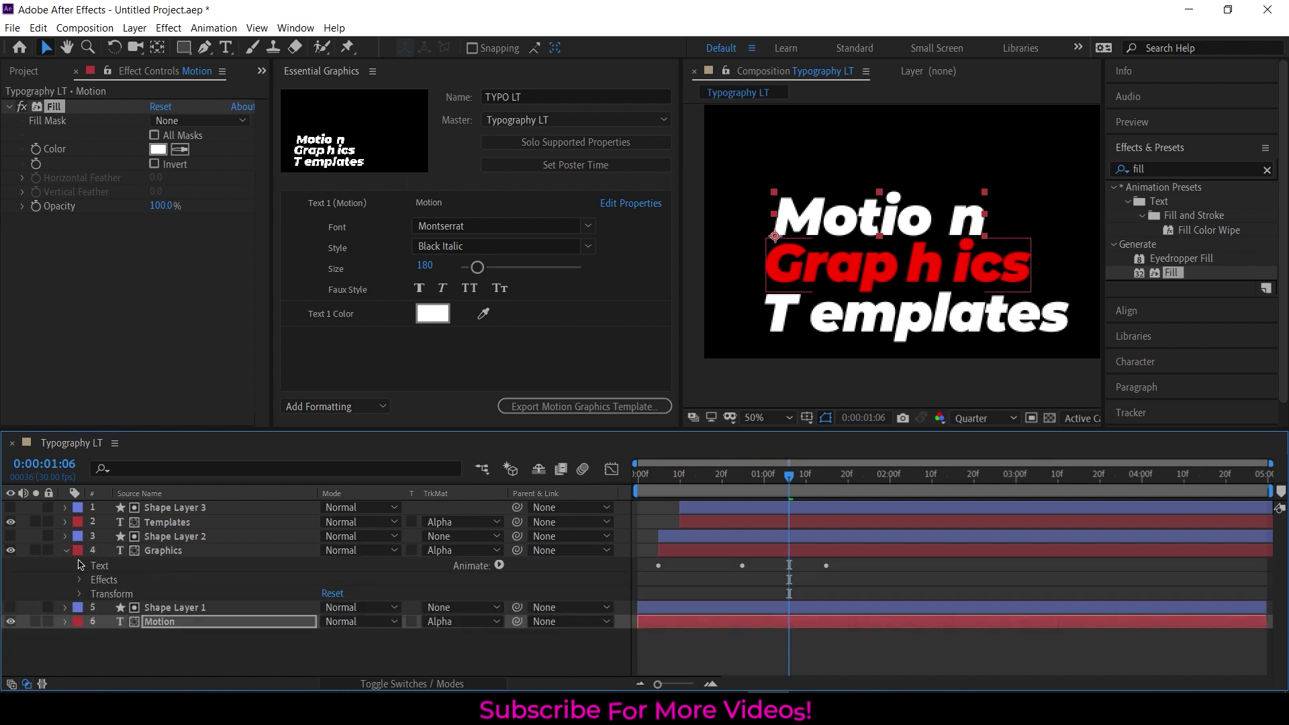
click(79, 565)
click(158, 594)
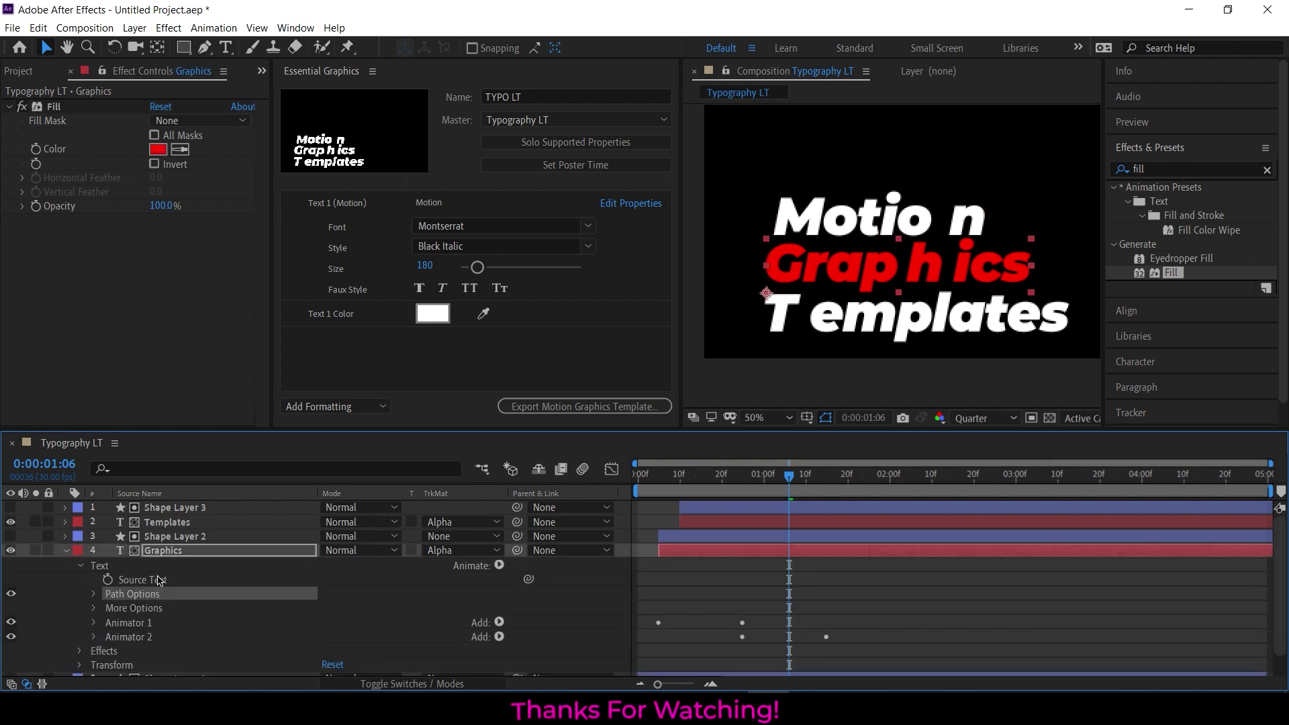
click(158, 580)
drag(325, 387, 339, 362)
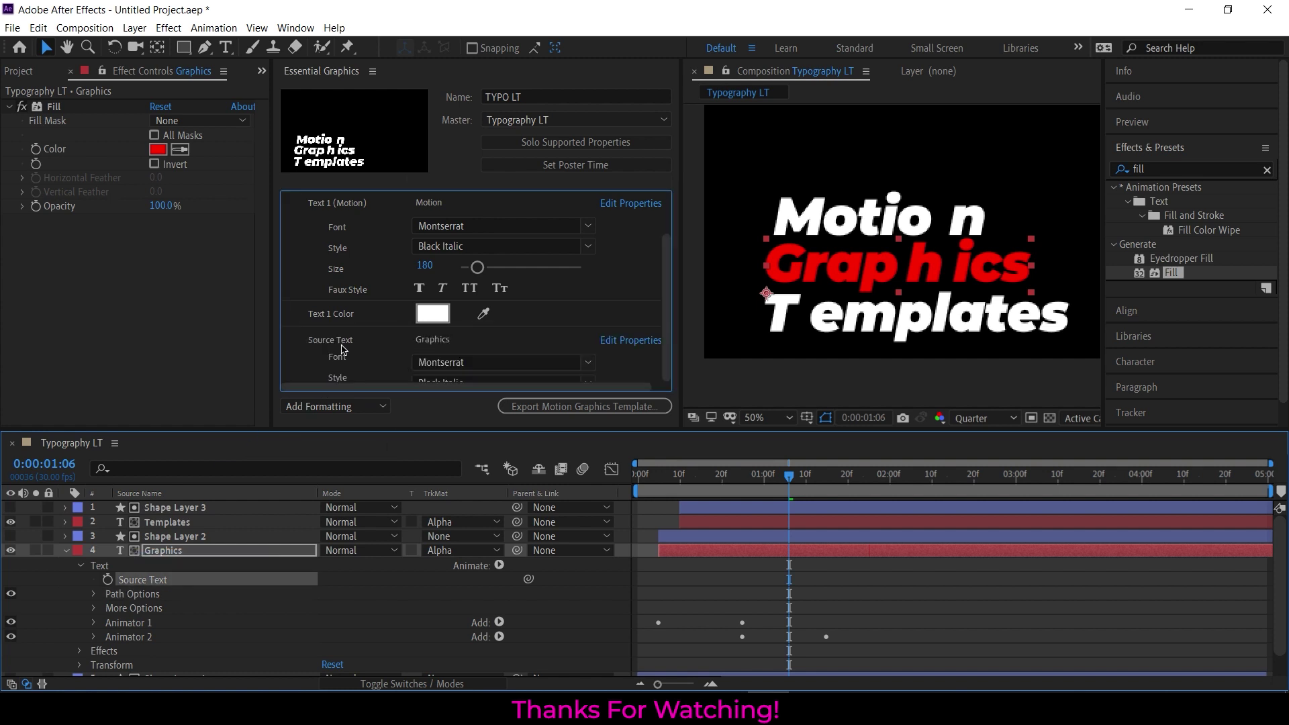
- Rename the template's Source Text property for the Graphics layer as Text 2 (Graphics)
click(370, 284)
text(Te)
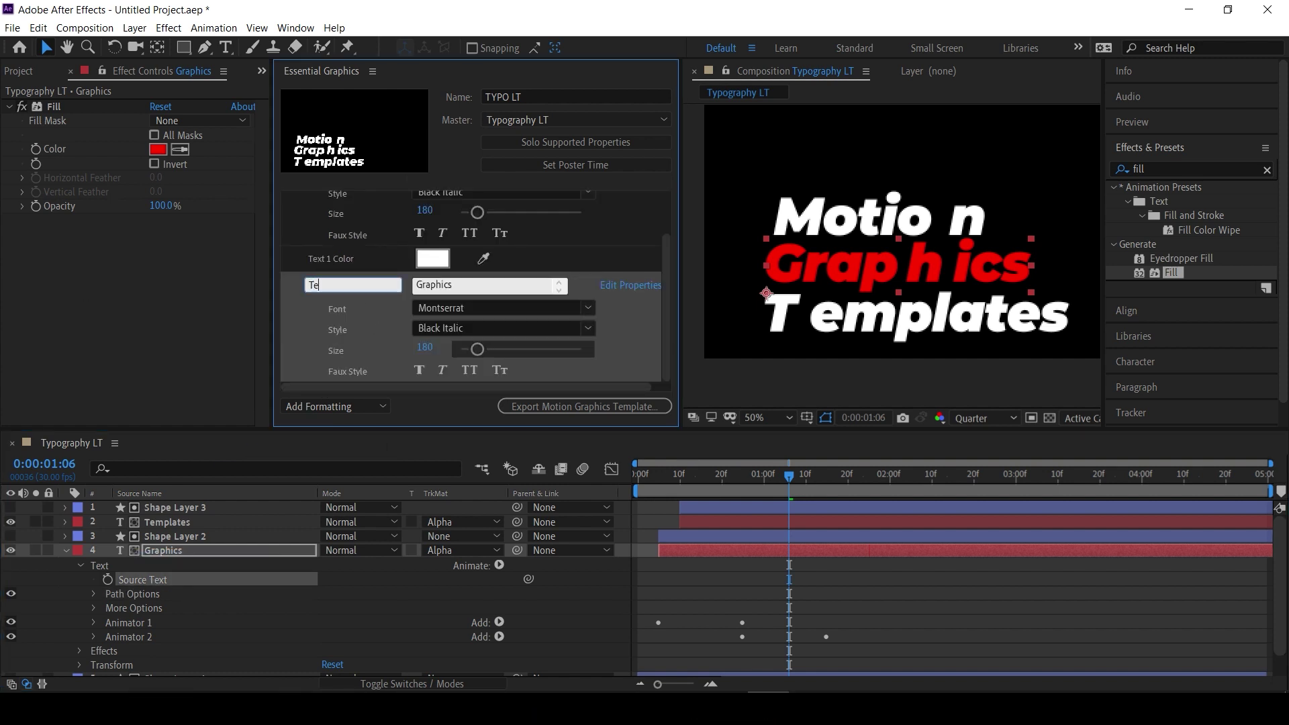
text(xt 2)
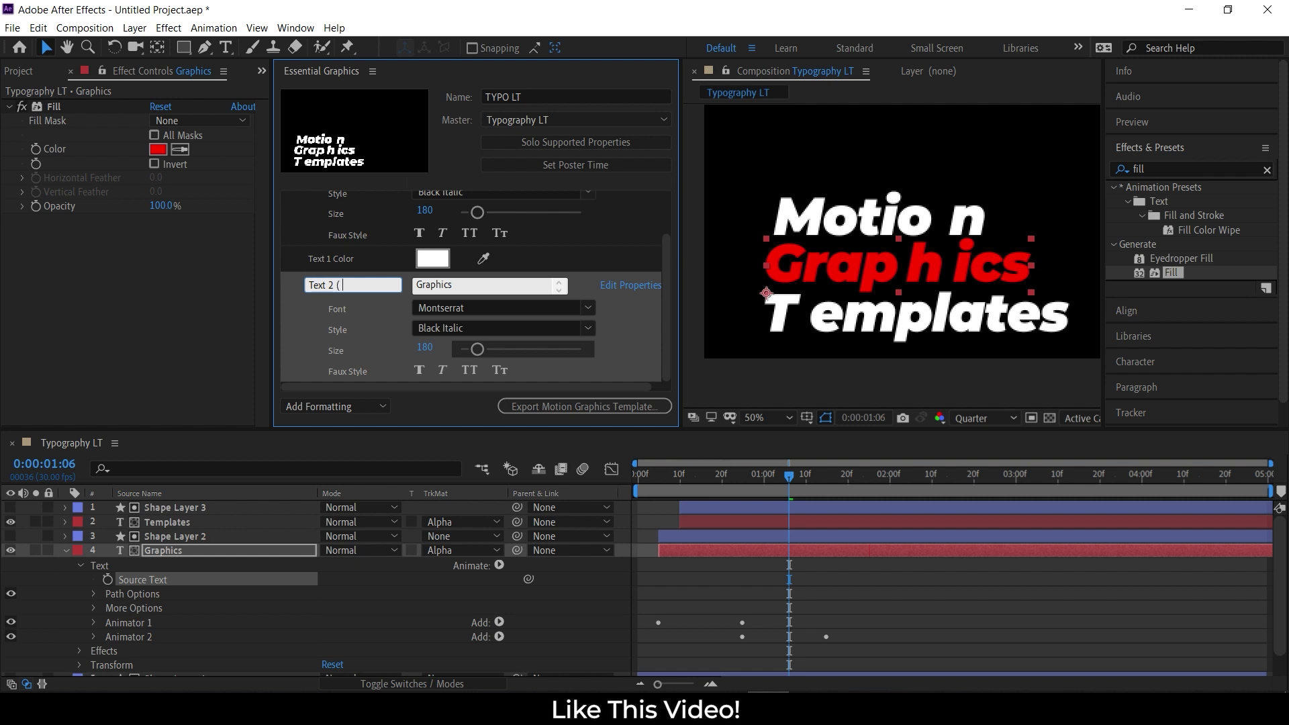
text( (Gra)
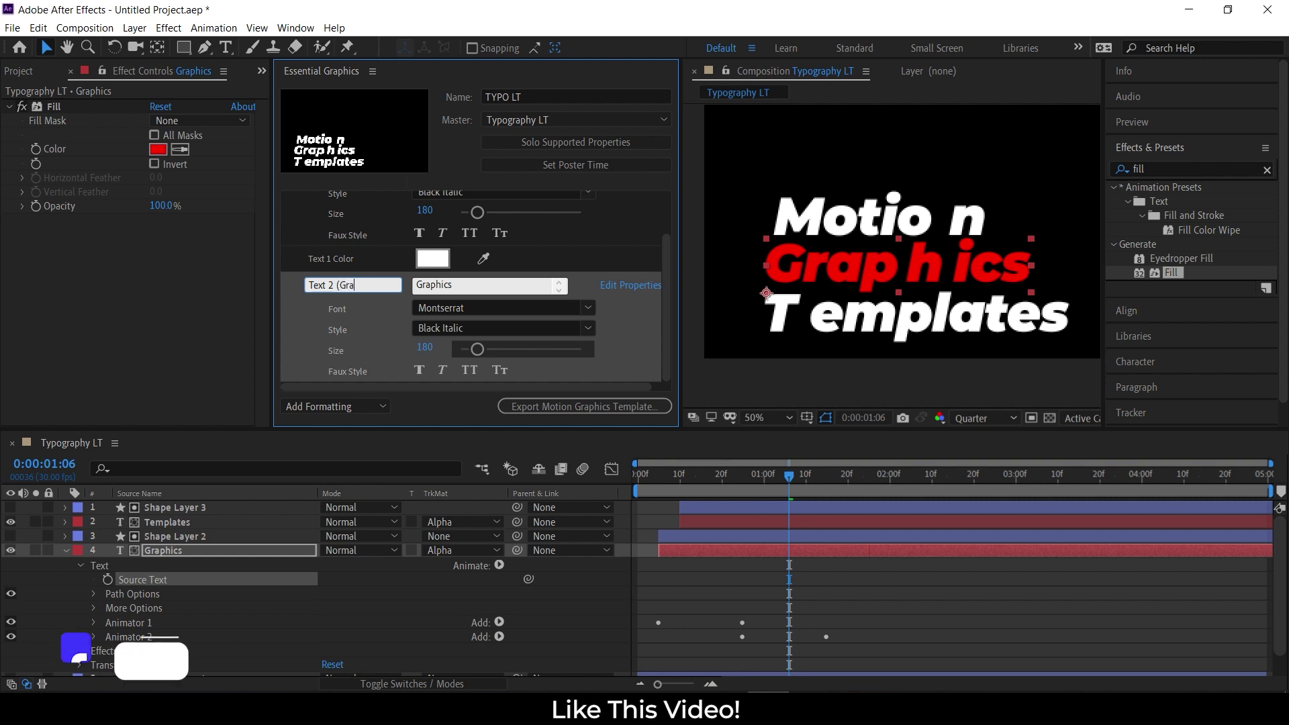
text(phics))
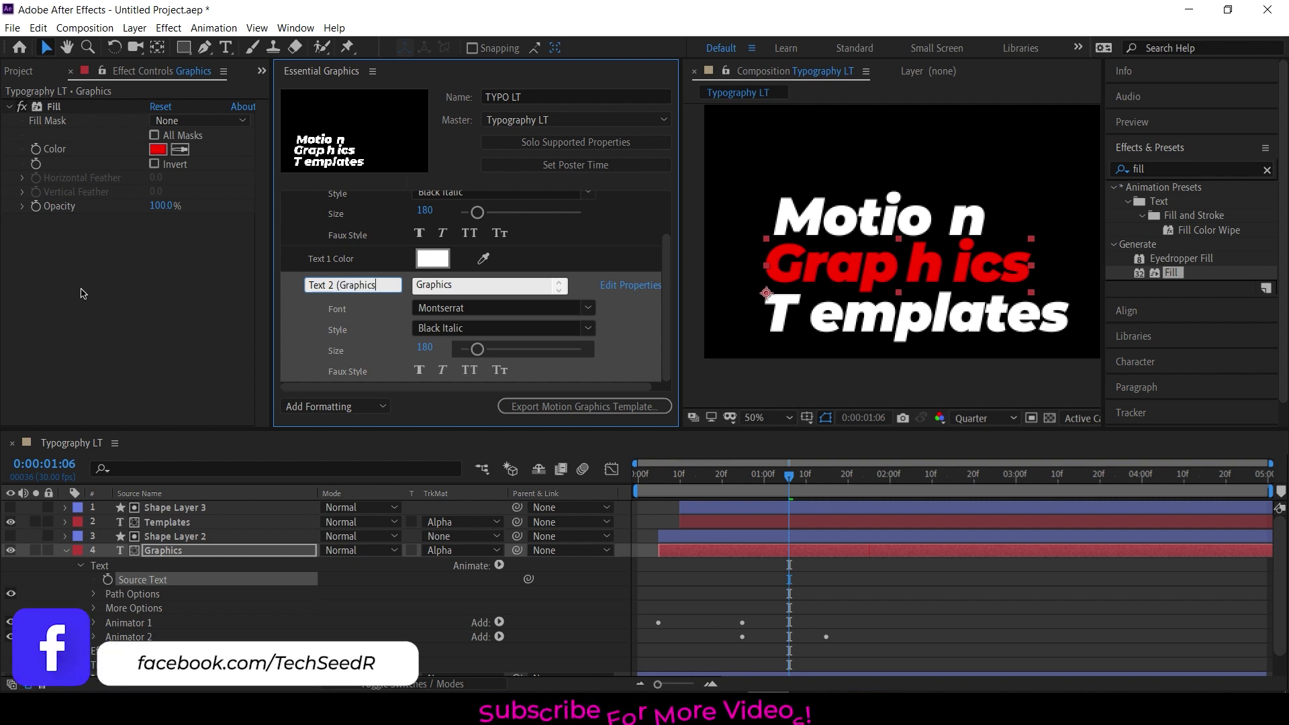
click(285, 332)
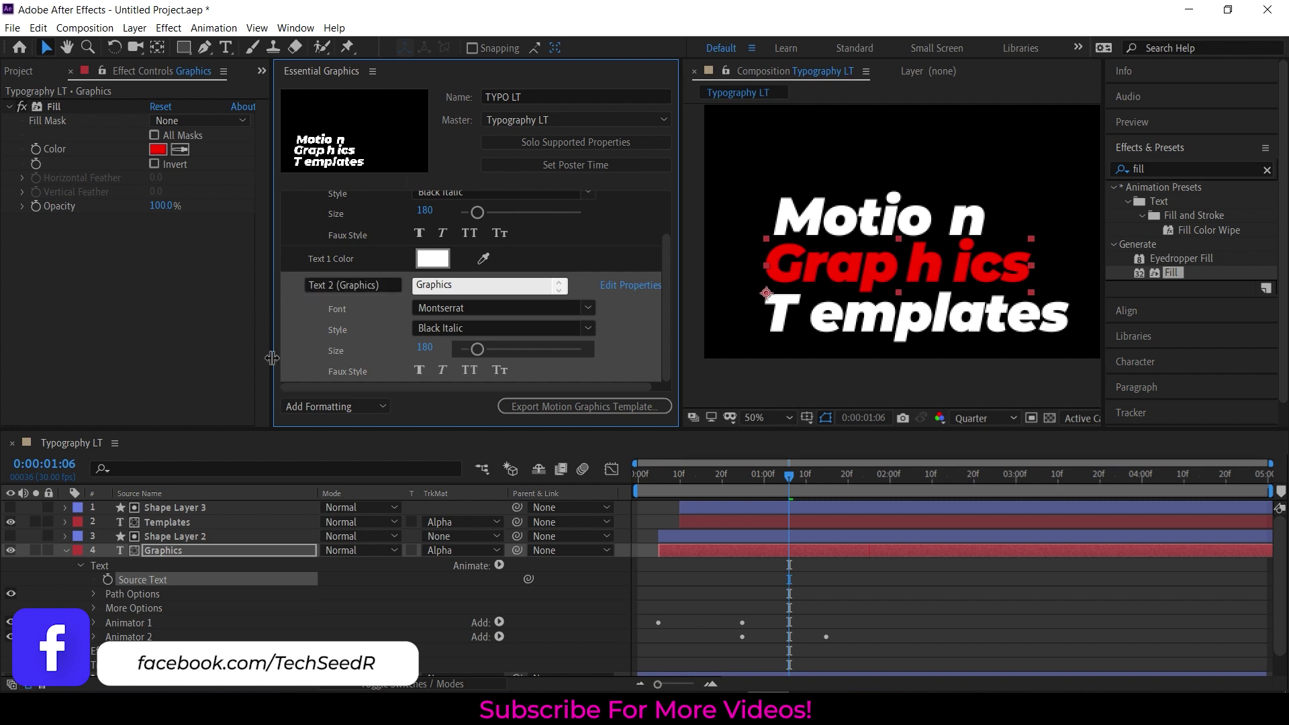
- Add the Graphics layer's Fill Color to the template's editable properties as Text 2 Color and collapse the layer's properties
scroll(72, 561, down, 2)
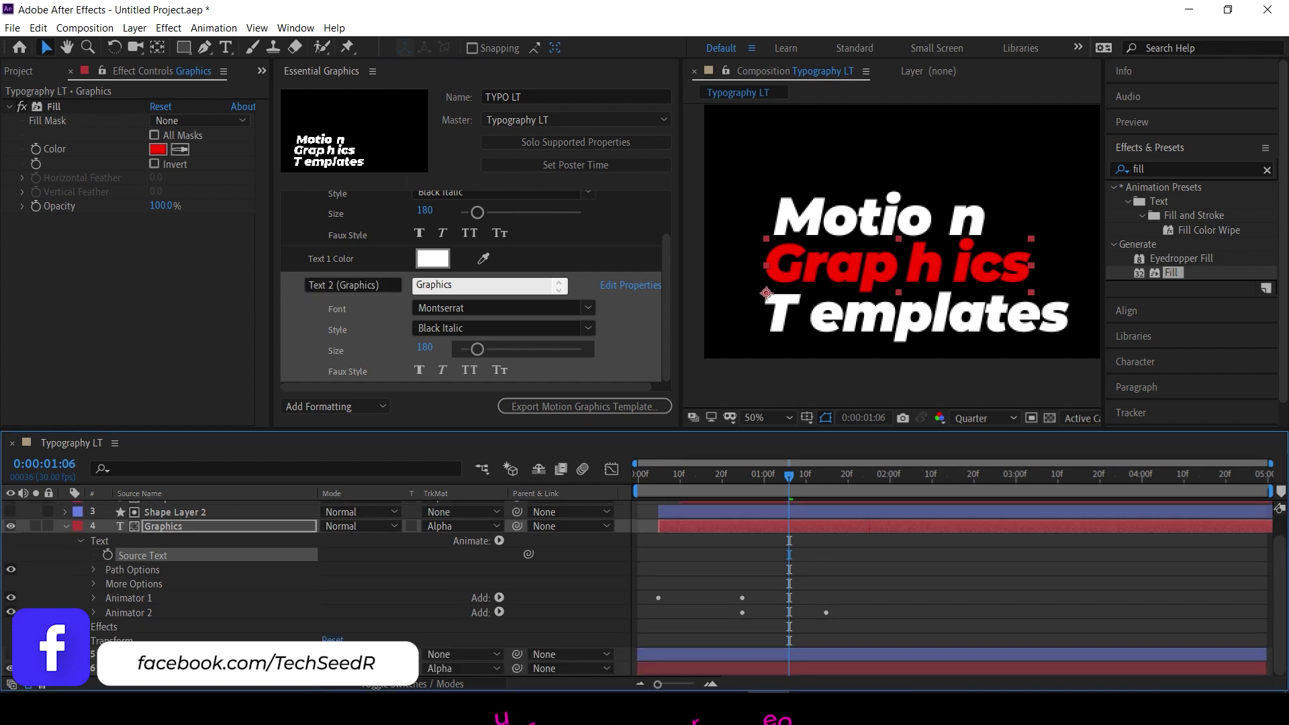
click(93, 626)
scroll(85, 584, down, 5)
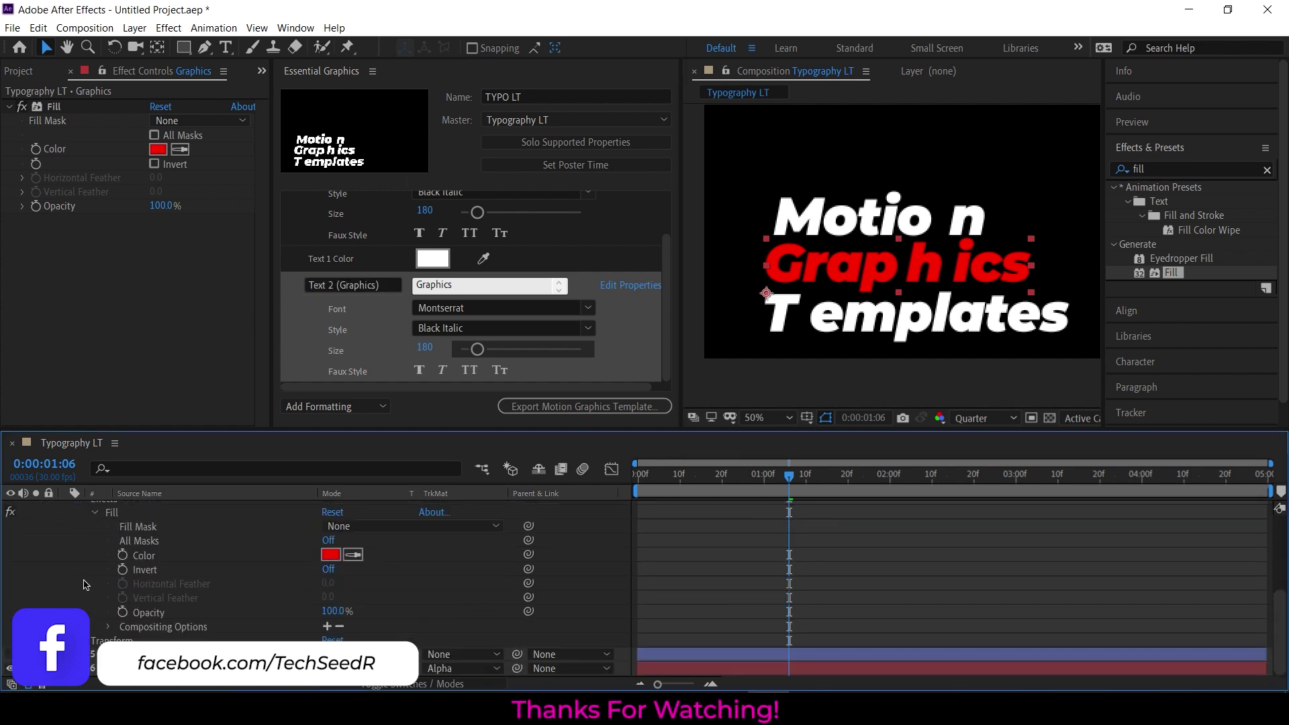
drag(153, 563, 344, 384)
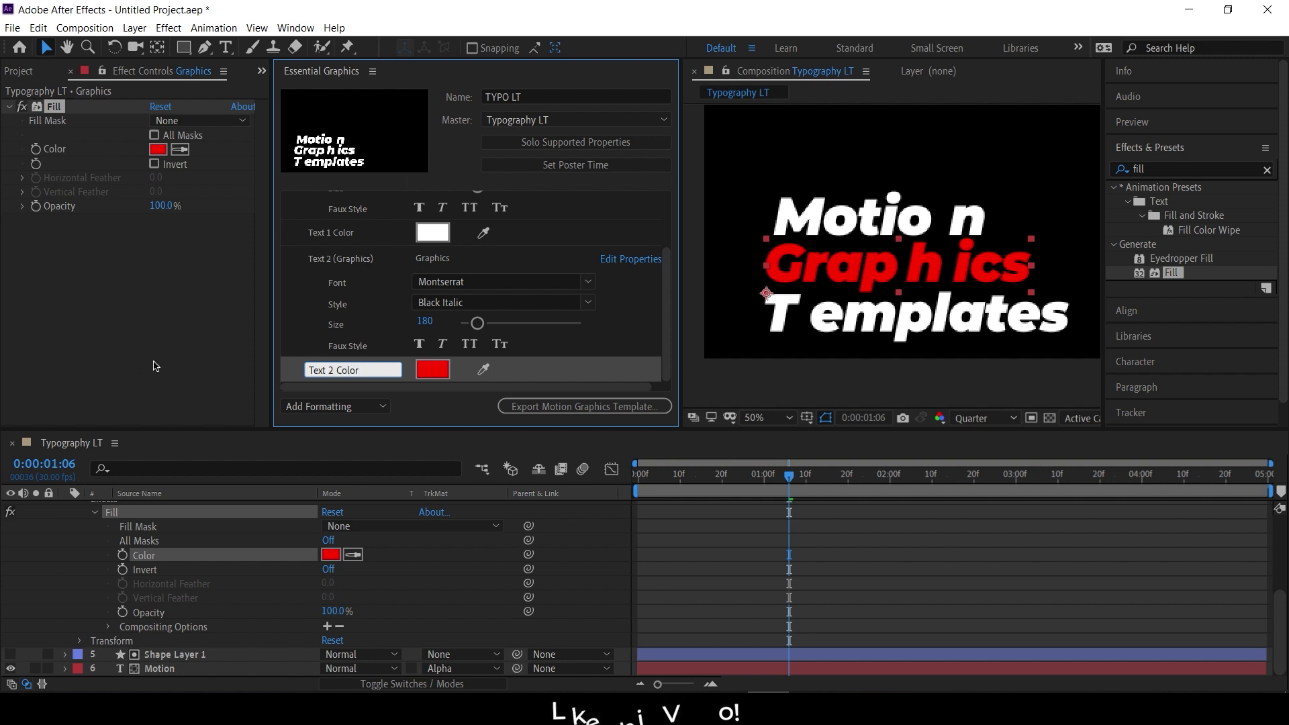
scroll(69, 556, up, 5)
click(67, 551)
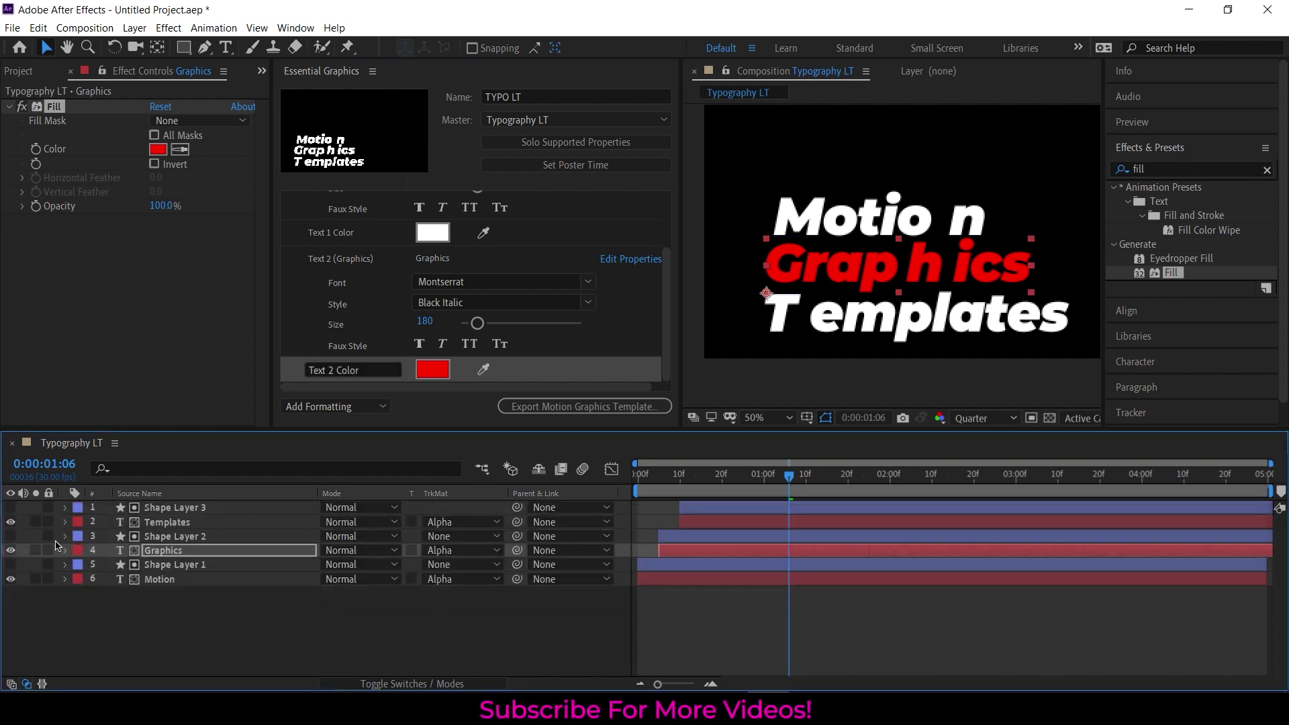
- Add the Templates layer's Source Text to the template's editable properties
click(65, 522)
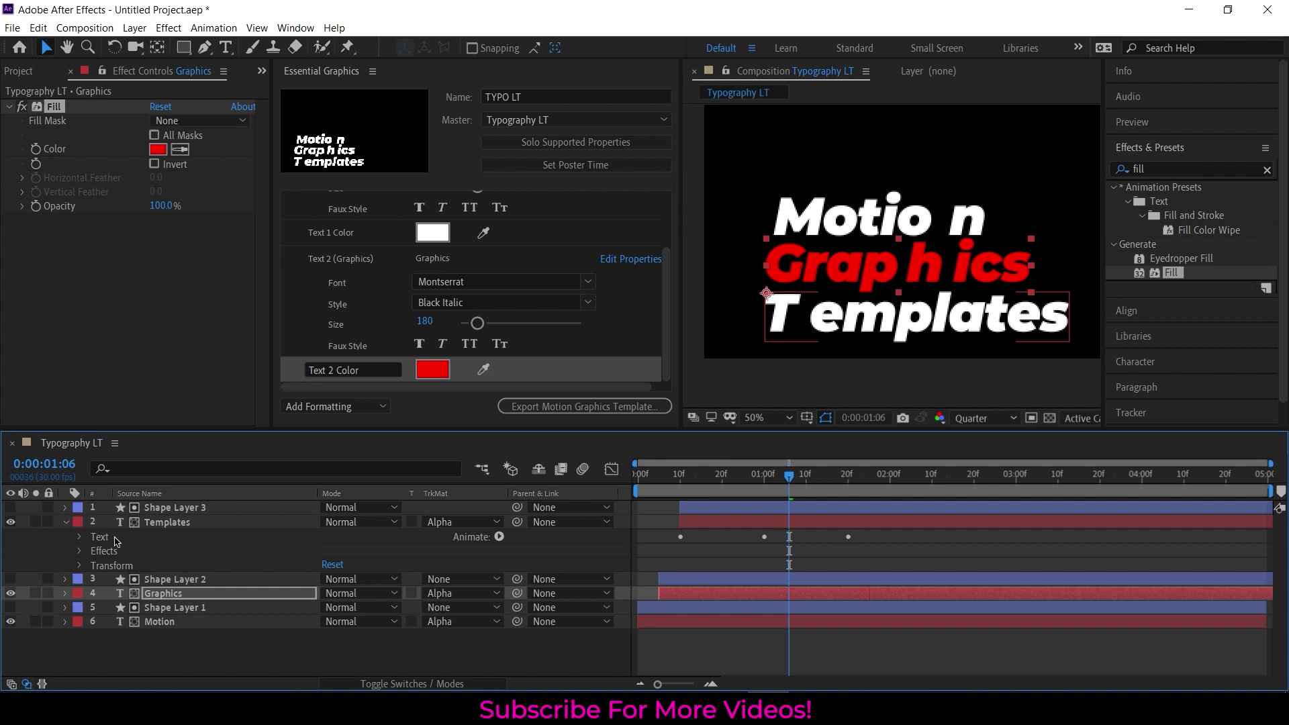
click(80, 537)
click(142, 550)
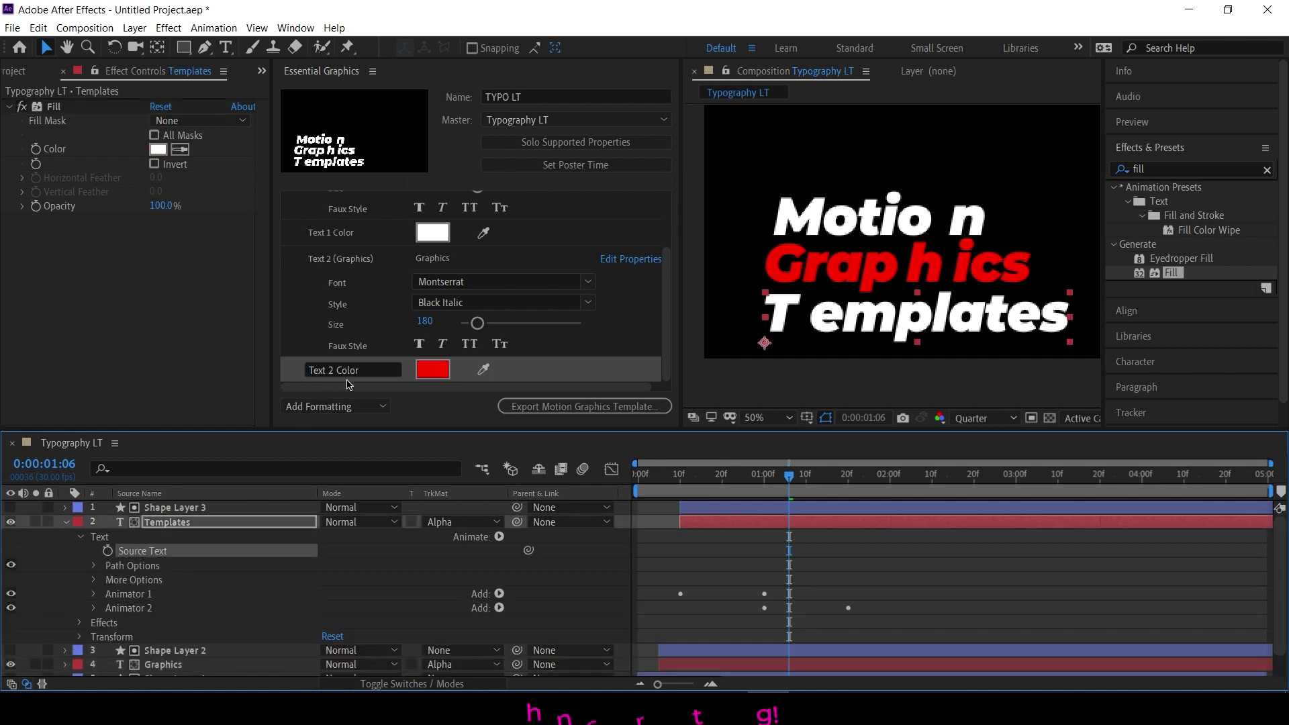